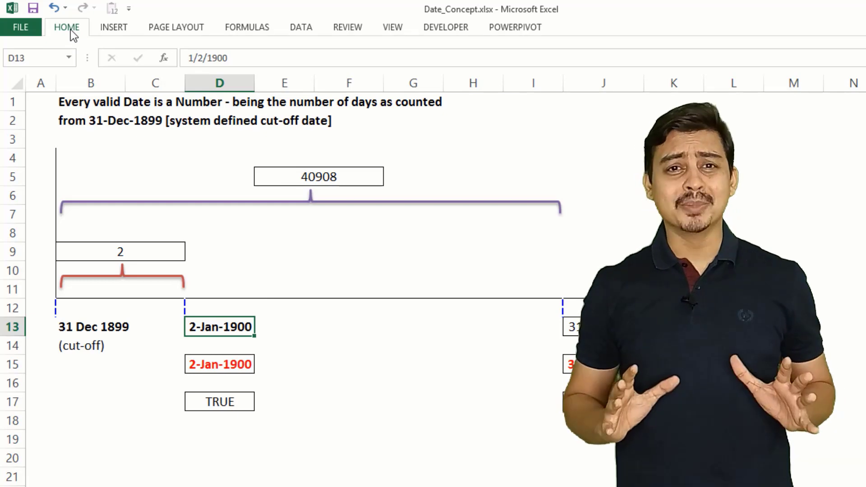
{"action": "left_click", "coordinate": [505, 74]}
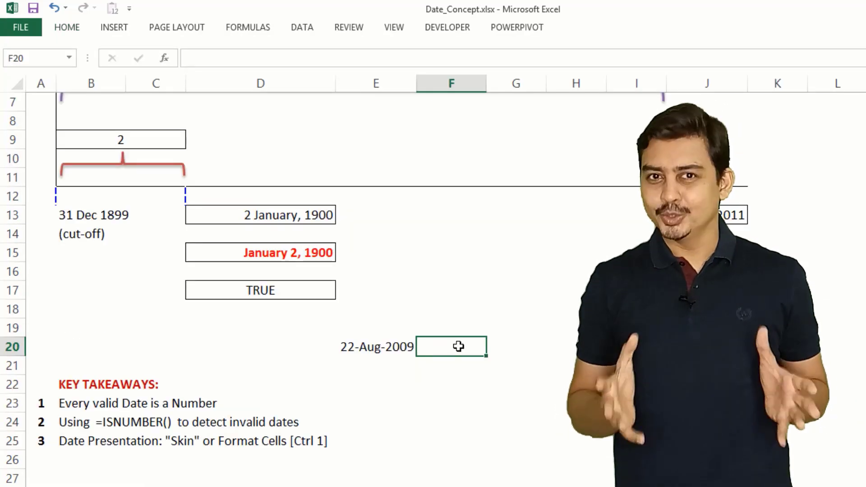
Enter =ISNUMBER(E20) in F20 to test whether the date beside it is valid.
{"action": "type", "text": "=is"}
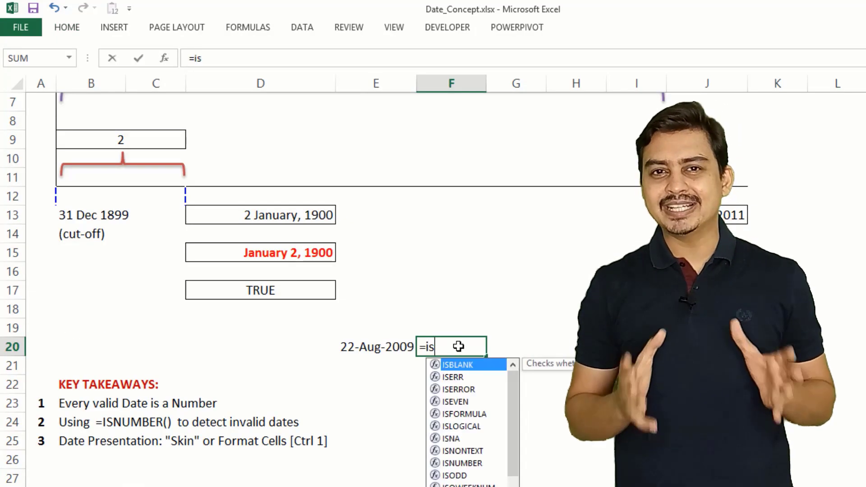
{"action": "type", "text": "num"}
{"action": "key", "text": "Tab"}
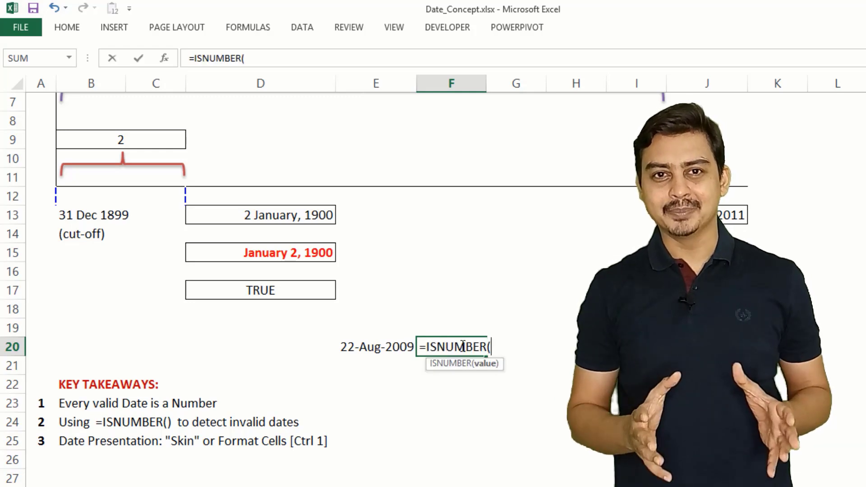
{"action": "left_click", "coordinate": [370, 346]}
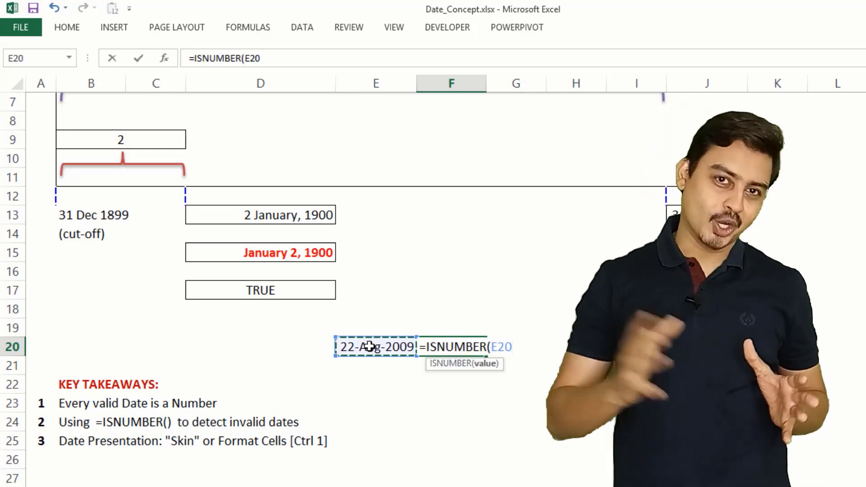
{"action": "type", "text": ")"}
{"action": "key", "text": "Return"}
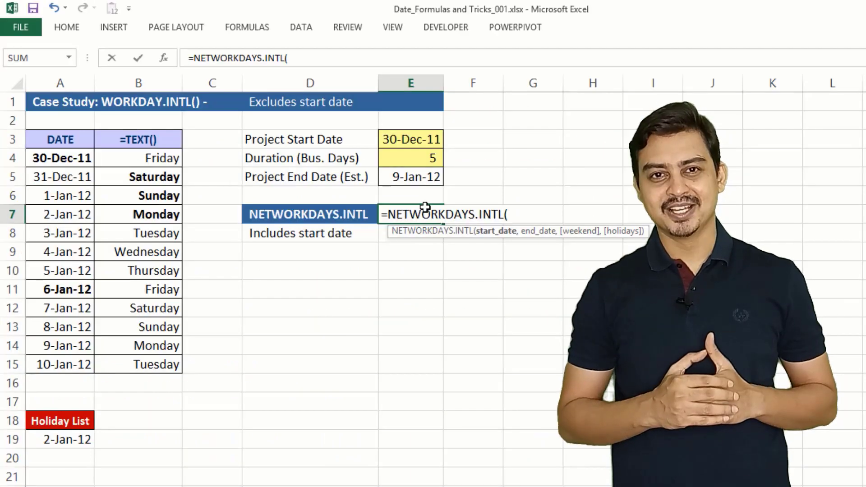
Complete the NETWORKDAYS.INTL formula in E7 with start date A4, end date A11, weekend code 1 and holiday A19.
{"action": "left_click", "coordinate": [67, 158]}
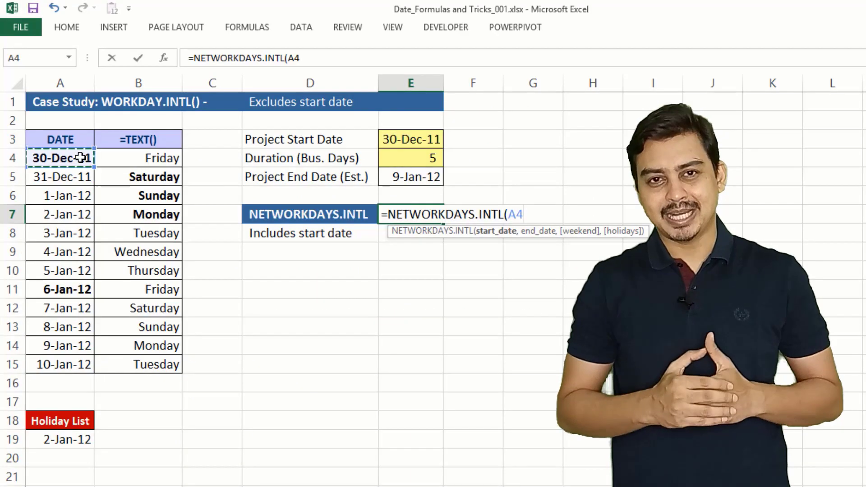
{"action": "type", "text": ","}
{"action": "left_click", "coordinate": [65, 288]}
{"action": "type", "text": ",1,"}
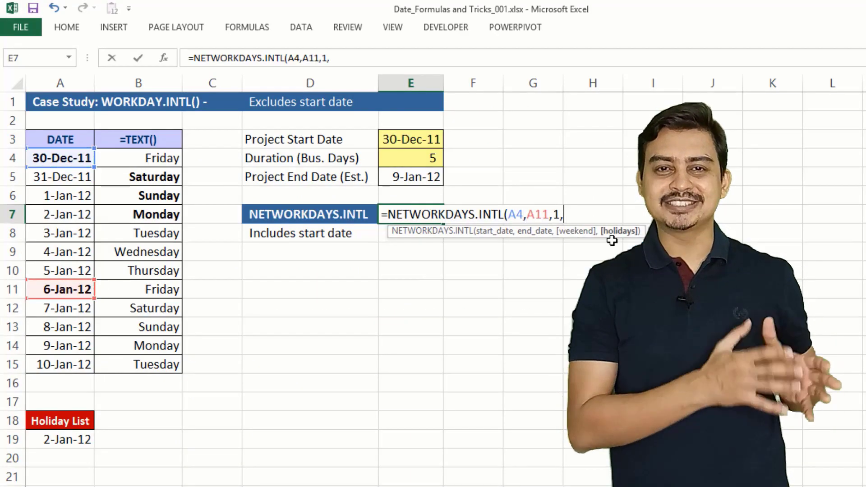
{"action": "left_click", "coordinate": [80, 441]}
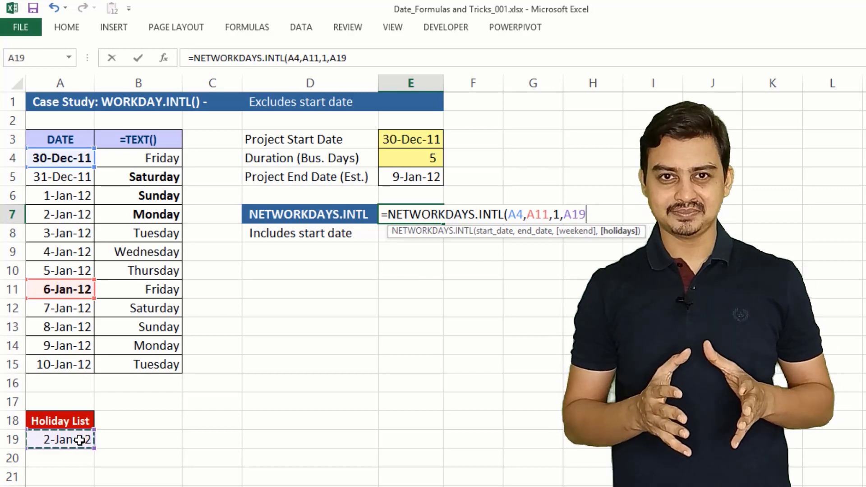
{"action": "key", "text": "Return"}
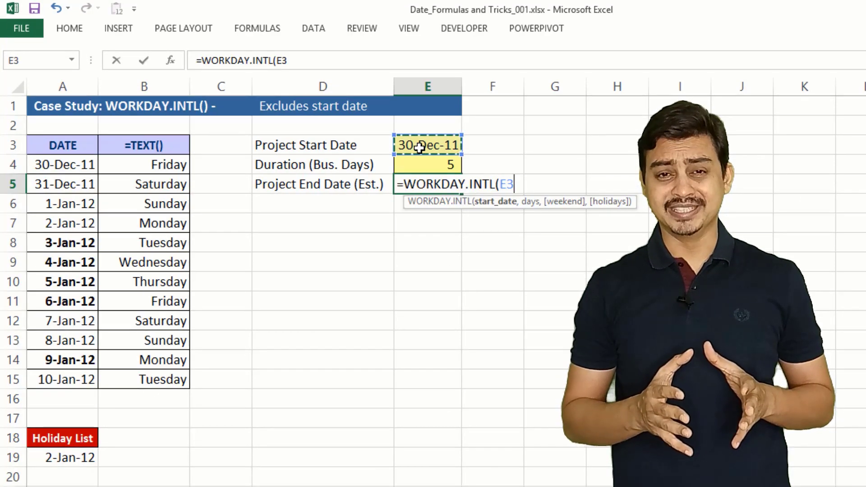
Continue the WORKDAY.INTL formula in E5 after start date E3 with the duration in E4 and weekend code 1.
{"action": "type", "text": ","}
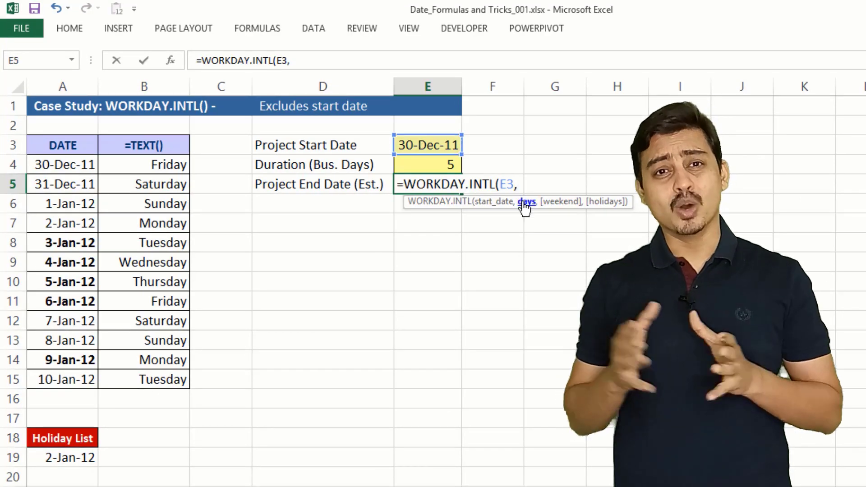
{"action": "left_click", "coordinate": [431, 164]}
{"action": "type", "text": ","}
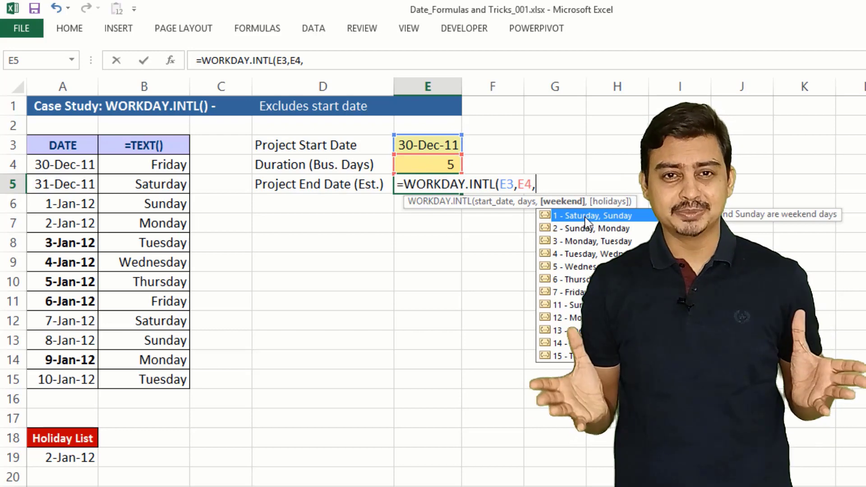
{"action": "type", "text": "1,"}
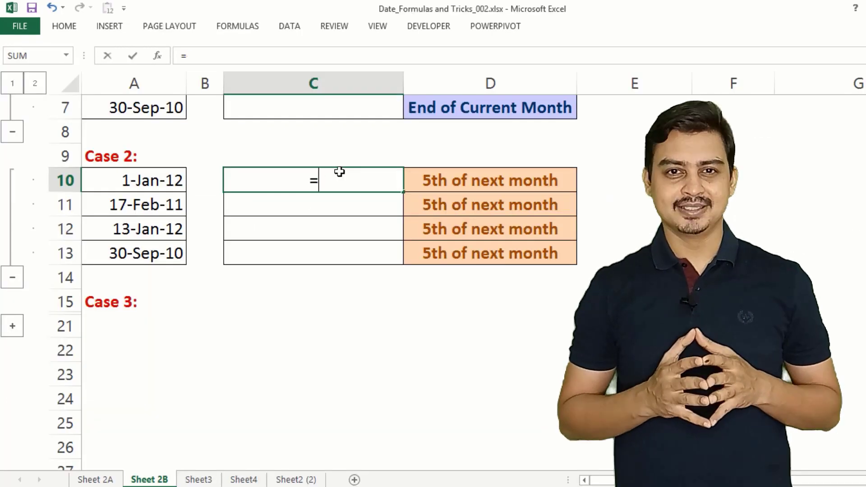
Enter =EOMONTH(A10,0) in C10 for the first Case 2 date.
{"action": "type", "text": "EOMONTH("}
{"action": "left_click", "coordinate": [149, 178]}
{"action": "type", "text": ",0"}
{"action": "key", "text": "Return"}
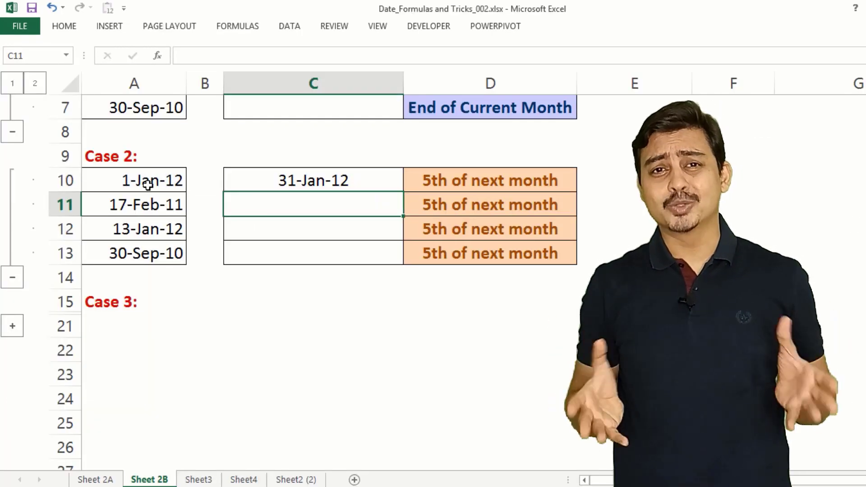
Add +5 to the EOMONTH formula in C10 and fill it down the Case 2 rows.
{"action": "key", "text": "Up"}
{"action": "key", "text": "F2"}
{"action": "type", "text": "+5"}
{"action": "key", "text": "ctrl+Return"}
{"action": "double_click", "coordinate": [404, 192]}
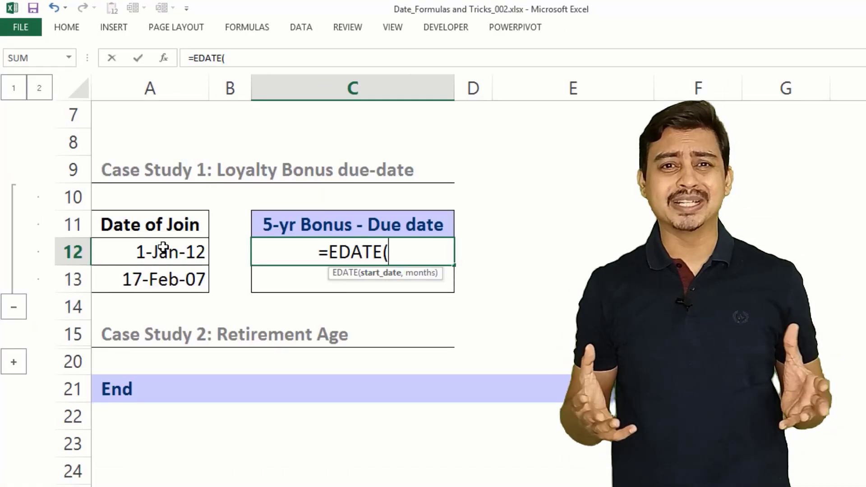
Complete the 5-year bonus due date in C12 as =EDATE(A12,5*12) and fill it down to C13.
{"action": "left_click", "coordinate": [166, 248]}
{"action": "type", "text": ","}
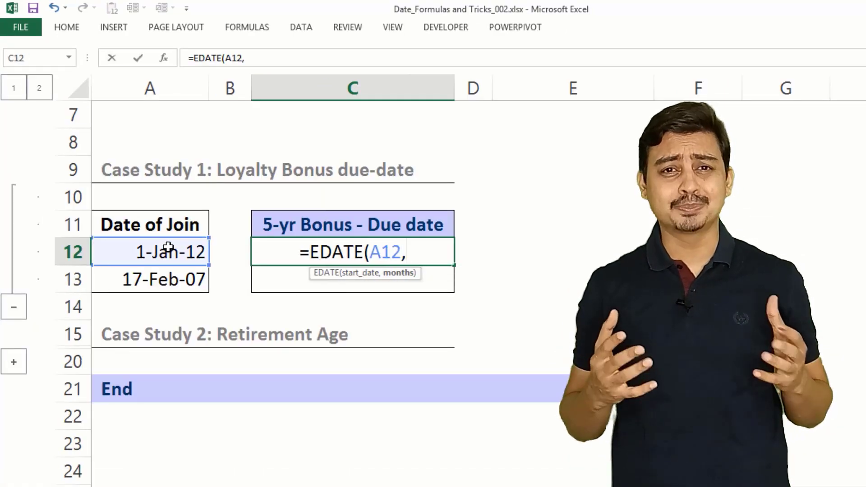
{"action": "type", "text": "5*12"}
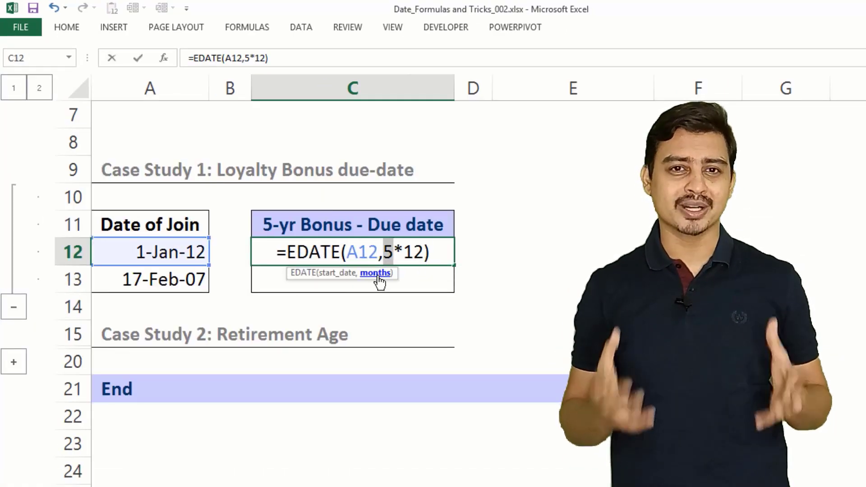
{"action": "key", "text": "Return"}
{"action": "left_click", "coordinate": [408, 249]}
{"action": "double_click", "coordinate": [454, 265]}
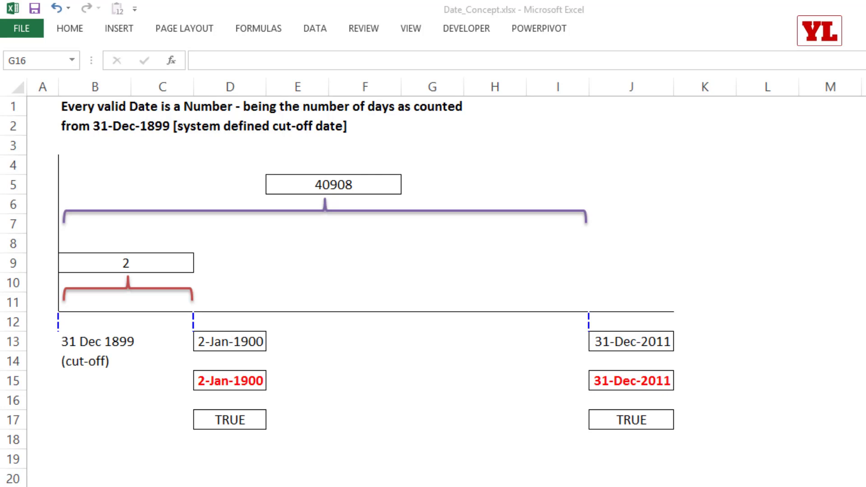
{"action": "left_click", "coordinate": [64, 111]}
{"action": "left_click", "coordinate": [170, 171]}
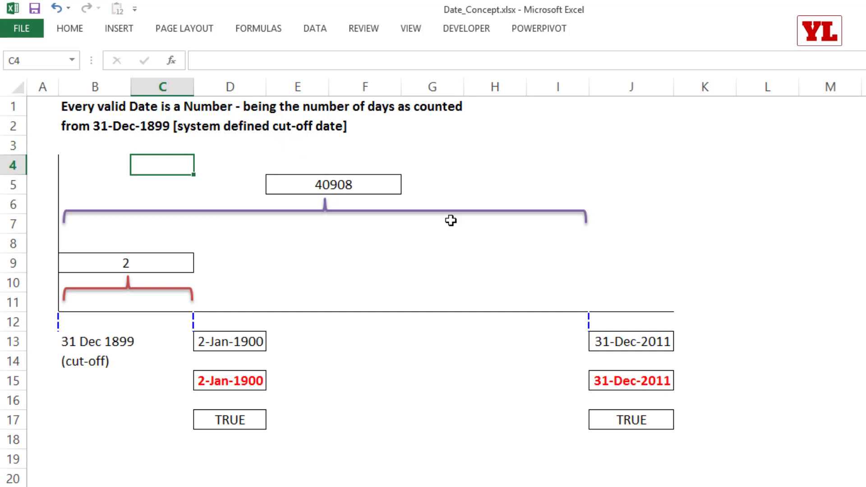
{"action": "left_click", "coordinate": [341, 282]}
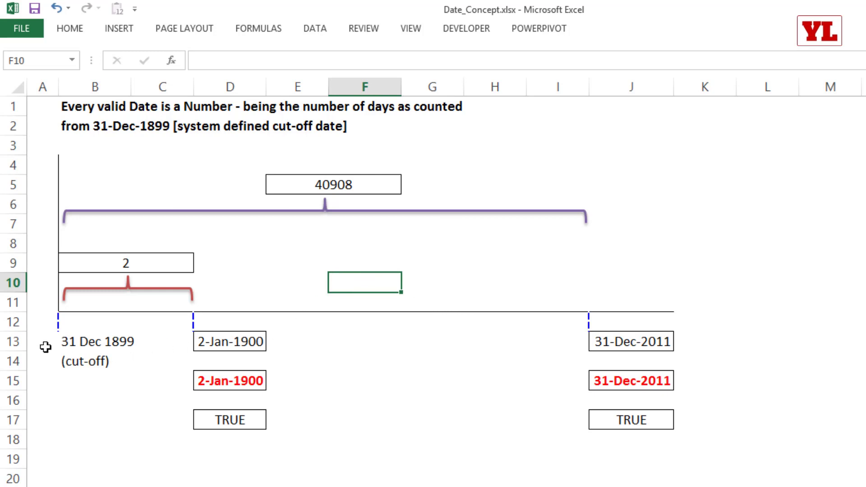
Make the cut-off date 31 Dec 1899 in B13 bold.
{"action": "left_click", "coordinate": [79, 343]}
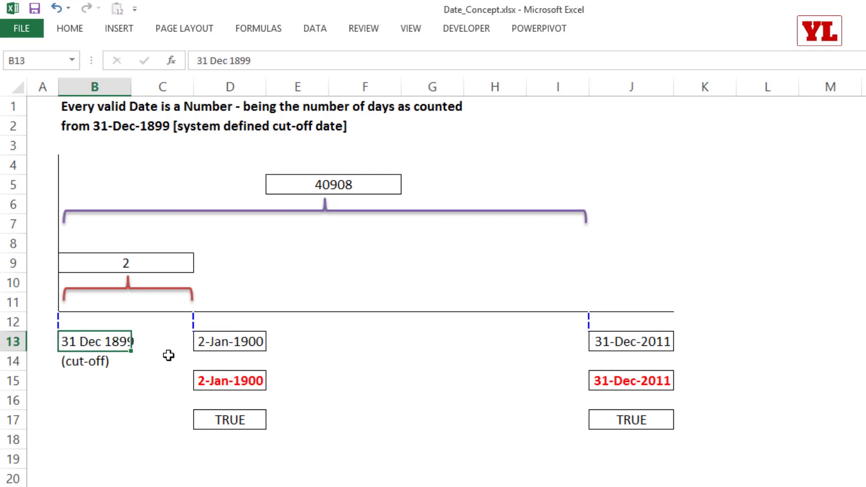
{"action": "key", "text": "ctrl+b"}
{"action": "left_click", "coordinate": [143, 405]}
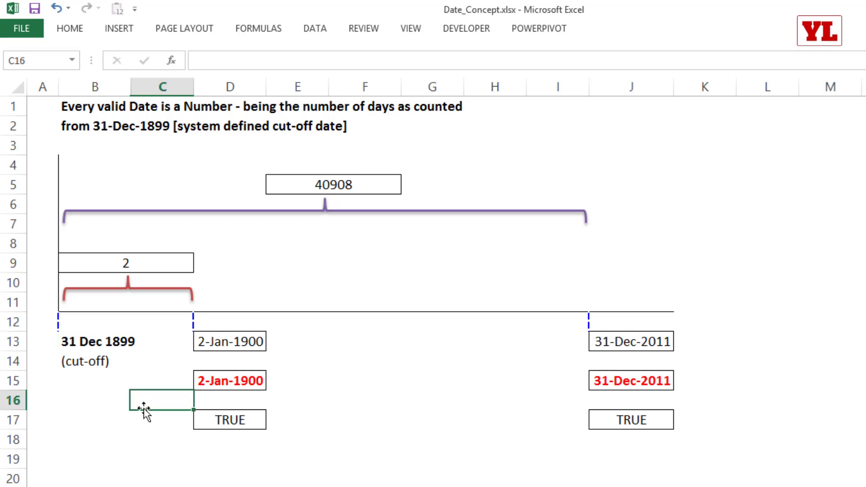
Make the date in D13 bold and apply the Comma Style number format to it.
{"action": "left_click", "coordinate": [222, 346]}
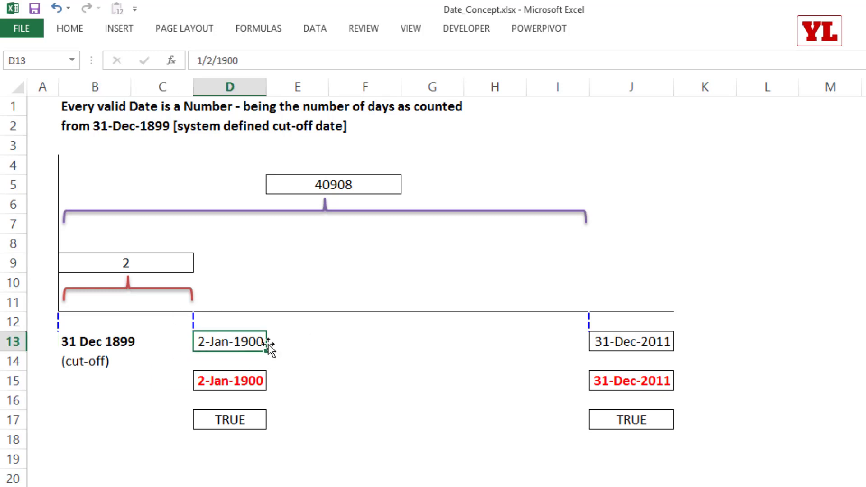
{"action": "key", "text": "ctrl+b"}
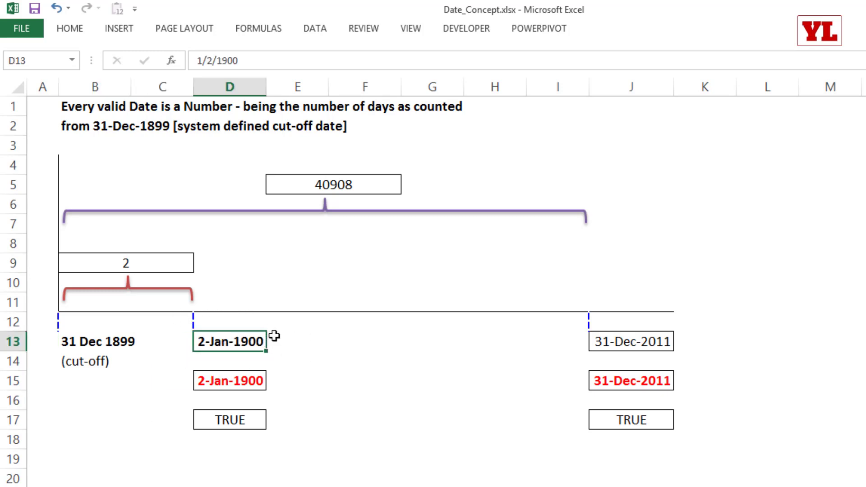
{"action": "left_click", "coordinate": [75, 32]}
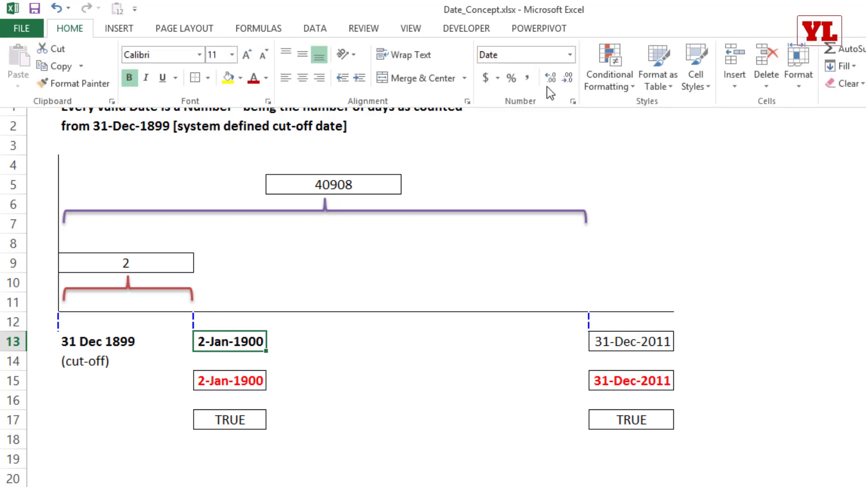
{"action": "left_click", "coordinate": [528, 79]}
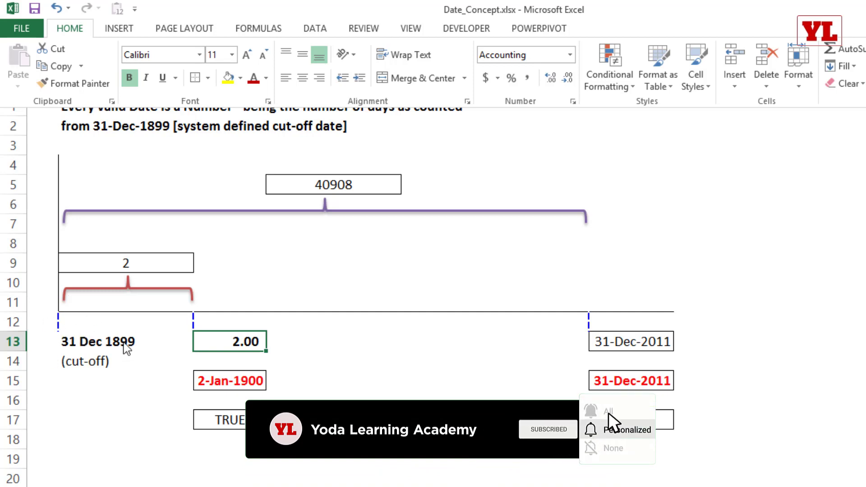
Enter the date 15 jan1900 in F13.
{"action": "left_click", "coordinate": [355, 342]}
{"action": "type", "text": "15 "}
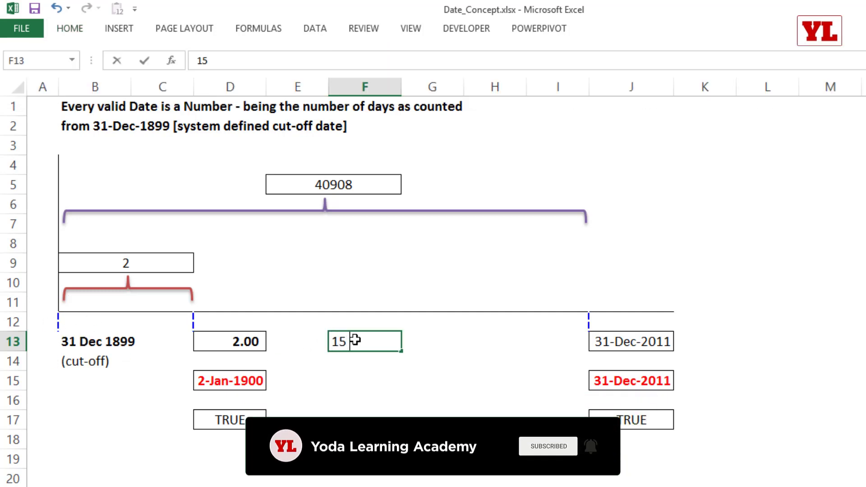
{"action": "type", "text": "jan1900"}
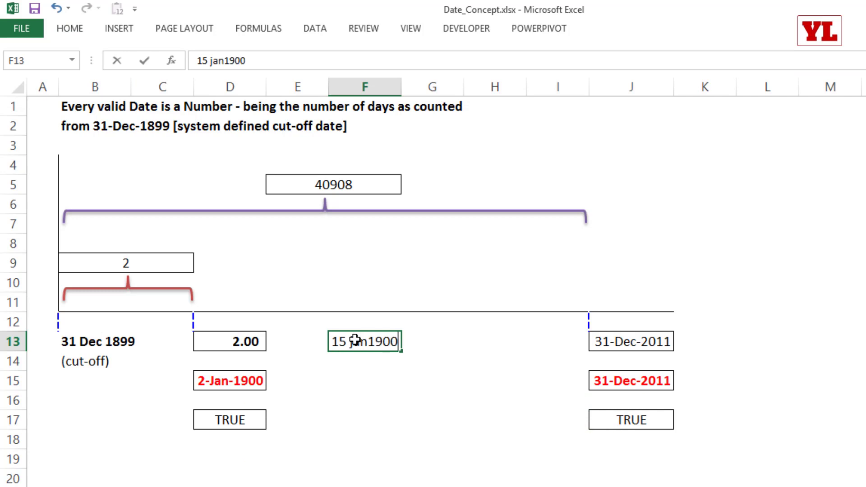
{"action": "key", "text": "Return"}
Apply the Comma Style number format to the date in F13.
{"action": "left_click", "coordinate": [363, 345]}
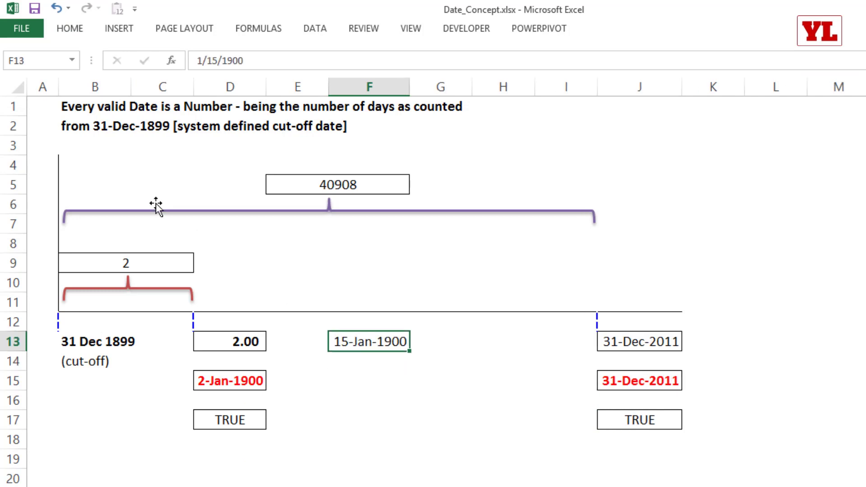
{"action": "left_click", "coordinate": [66, 32]}
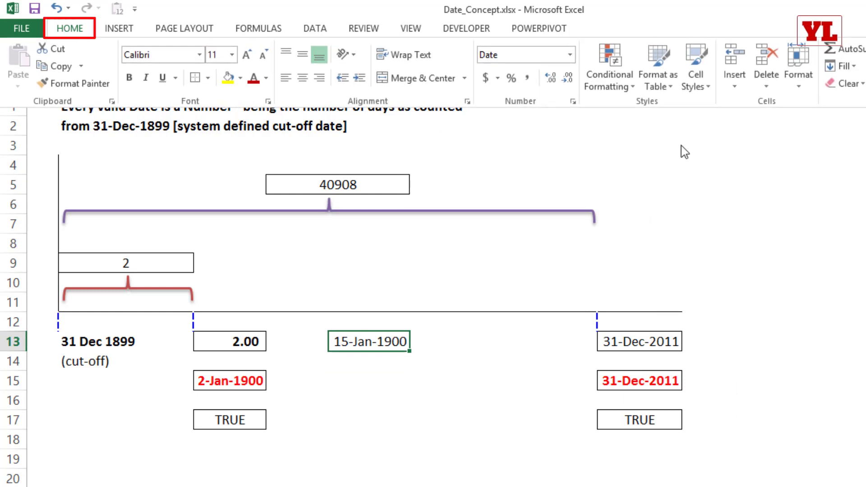
{"action": "left_click", "coordinate": [526, 78]}
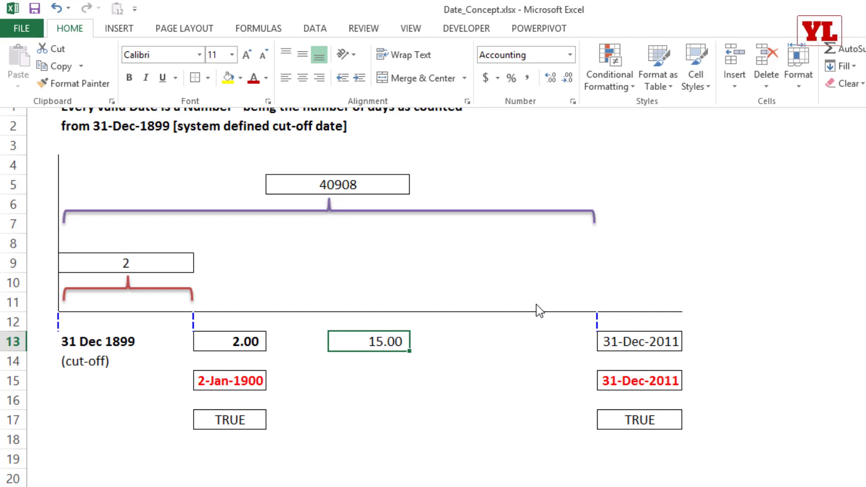
{"action": "left_click", "coordinate": [488, 258]}
{"action": "left_click", "coordinate": [488, 257]}
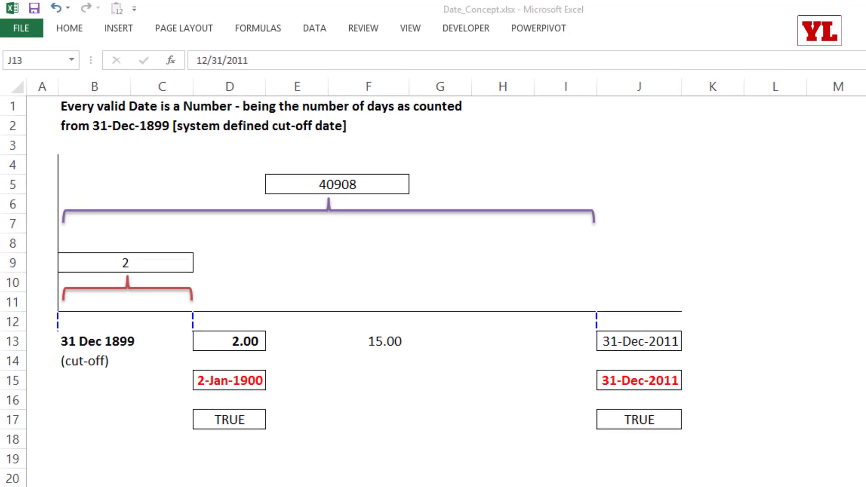
{"action": "left_click", "coordinate": [615, 255]}
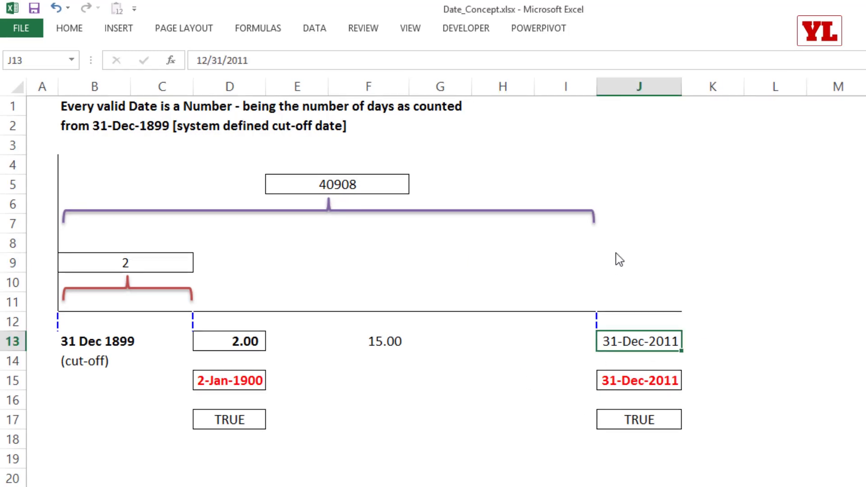
{"action": "key", "text": "F2"}
{"action": "left_click", "coordinate": [615, 251]}
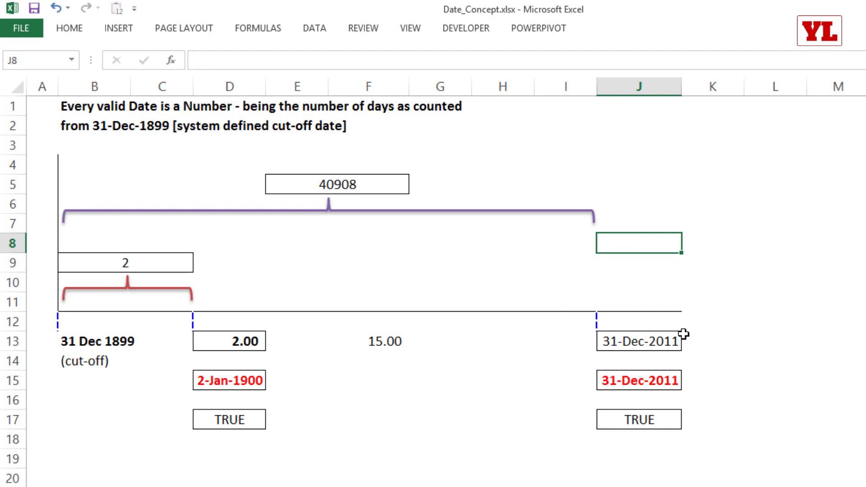
Apply the Comma Style number format to the date in J13.
{"action": "left_click", "coordinate": [637, 339]}
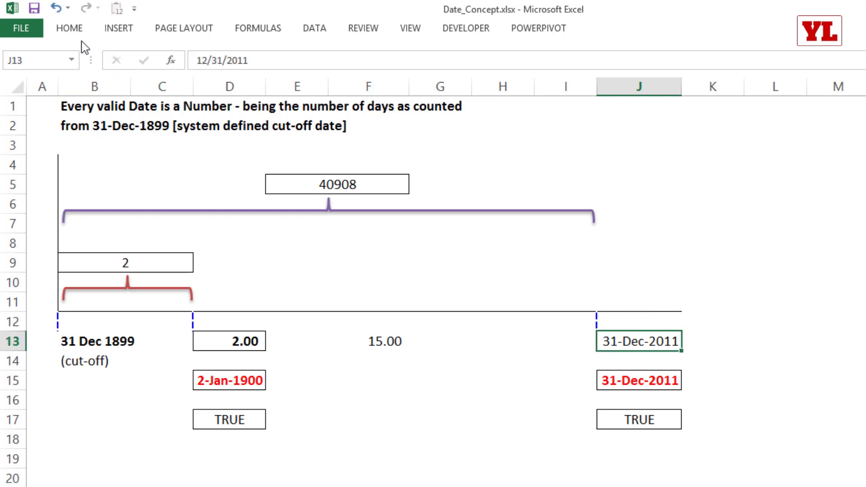
{"action": "left_click", "coordinate": [68, 30]}
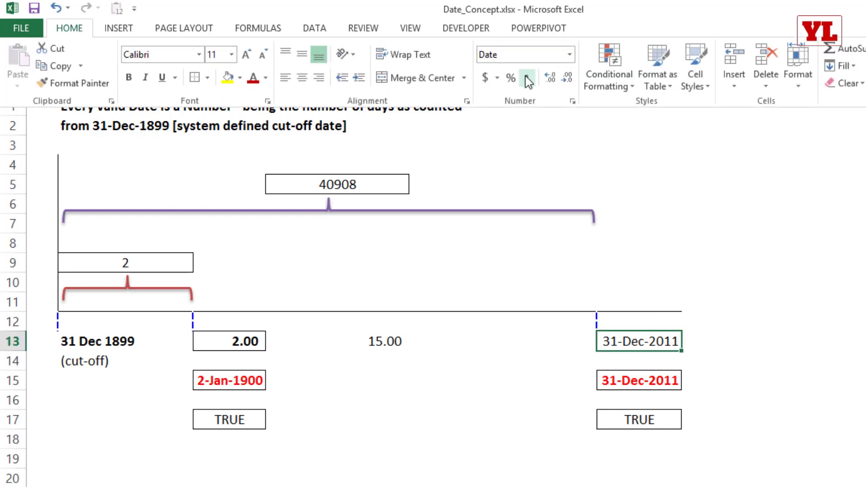
{"action": "left_click", "coordinate": [527, 79]}
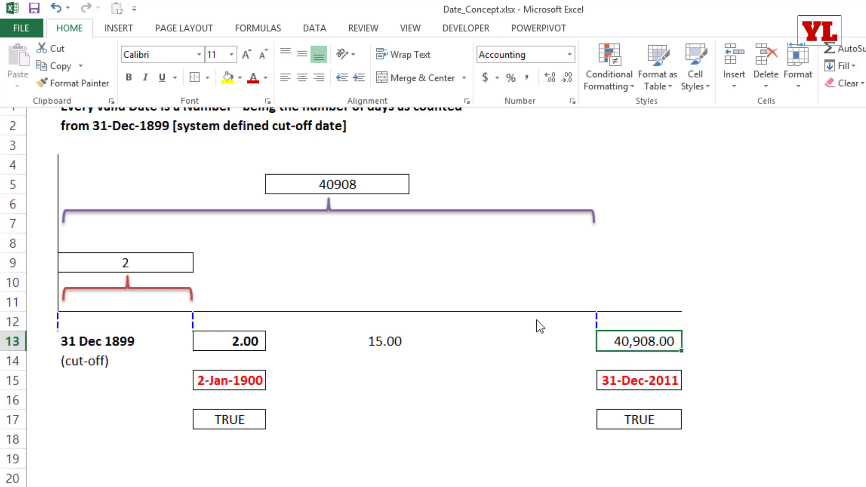
{"action": "key", "text": "ctrl+F1"}
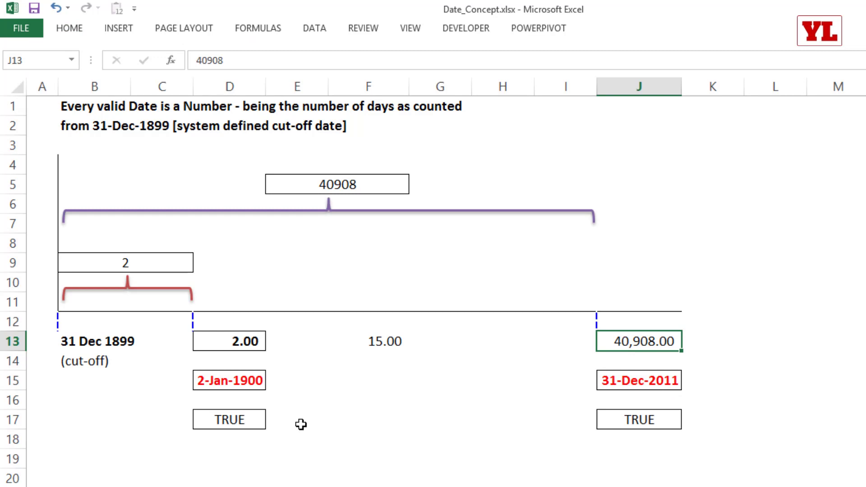
Enter the formula =ISNUMBER(D15) in F15 to check whether the date in D15 is a number.
{"action": "left_click", "coordinate": [247, 419]}
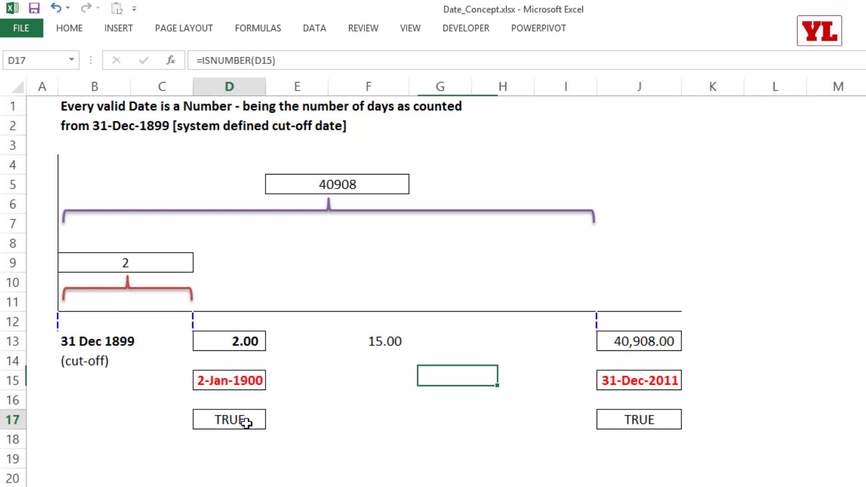
{"action": "scroll", "coordinate": [265, 411], "scroll_direction": "down", "scroll_amount": 1}
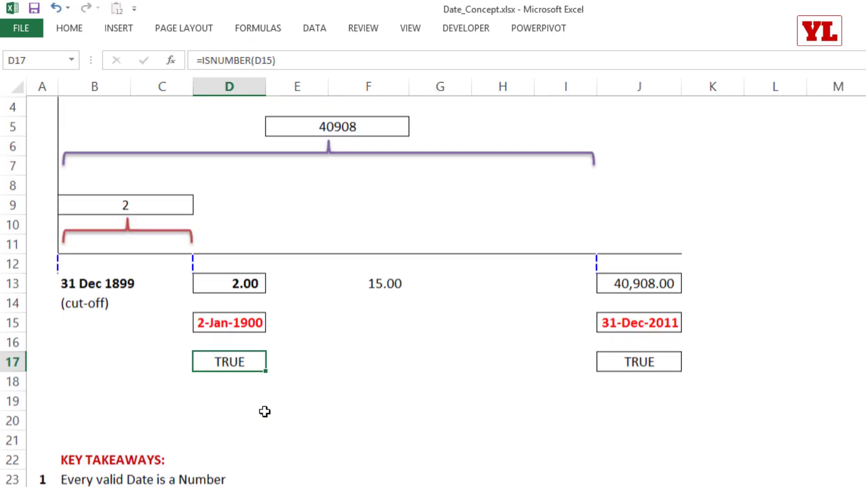
{"action": "left_click", "coordinate": [319, 323]}
{"action": "left_click", "coordinate": [360, 319]}
{"action": "type", "text": "=isnumber"}
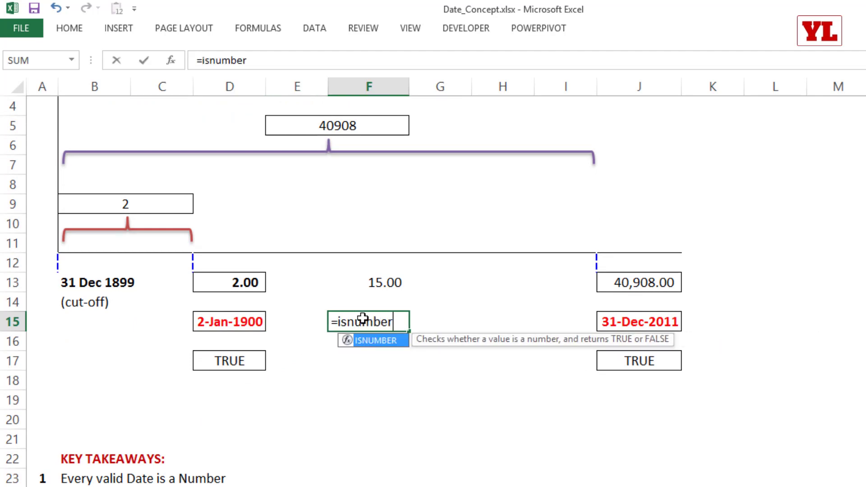
{"action": "key", "text": "Tab"}
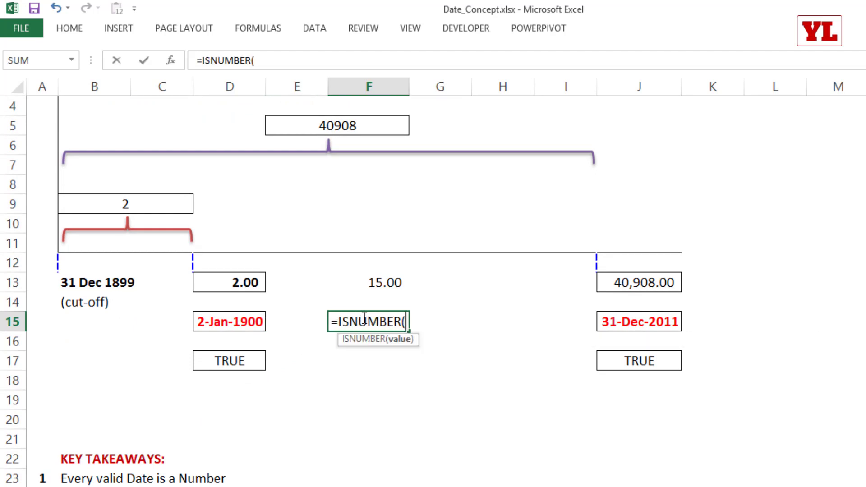
{"action": "left_click", "coordinate": [253, 324]}
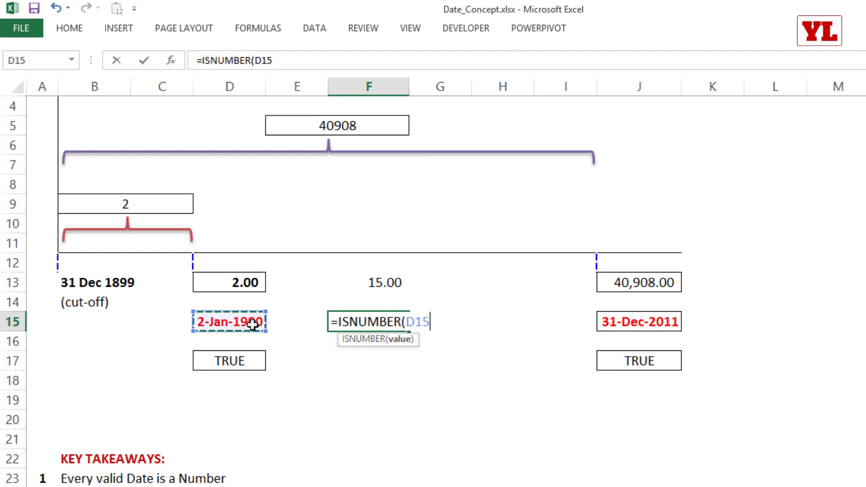
{"action": "type", "text": ")"}
{"action": "key", "text": "Return"}
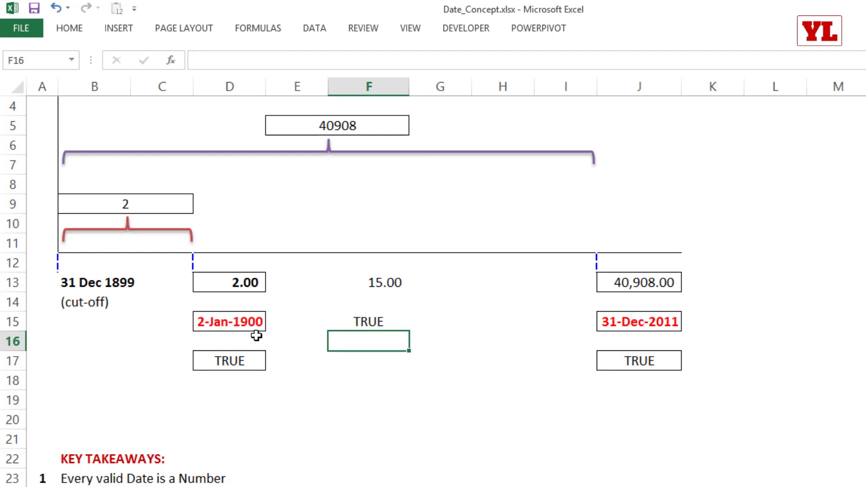
Enter the date 22/08/2009 in F17.
{"action": "left_click", "coordinate": [367, 357]}
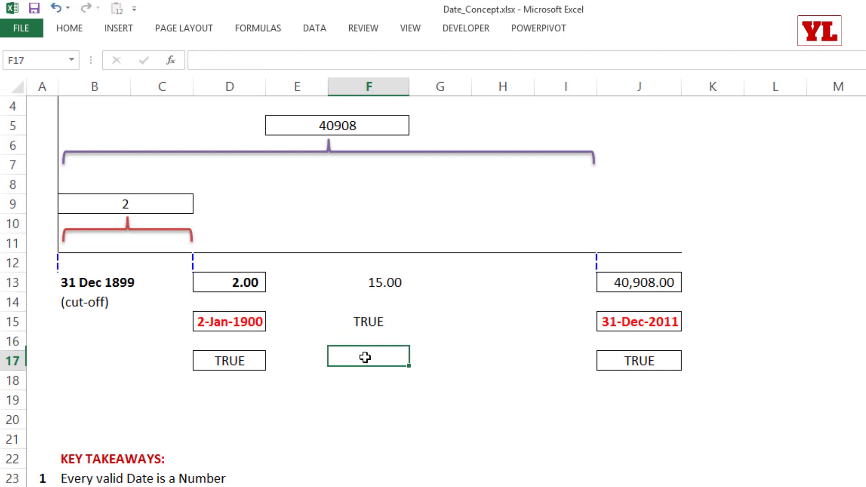
{"action": "type", "text": "22"}
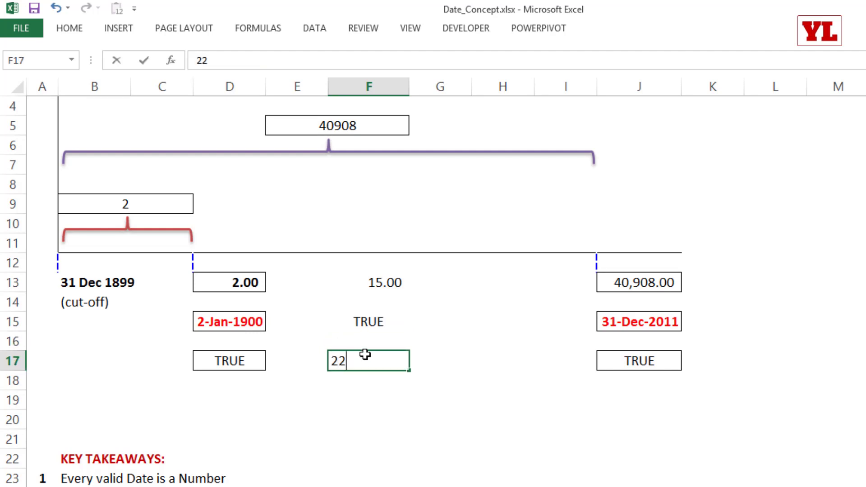
{"action": "type", "text": "/08/2009"}
{"action": "left_click", "coordinate": [384, 401]}
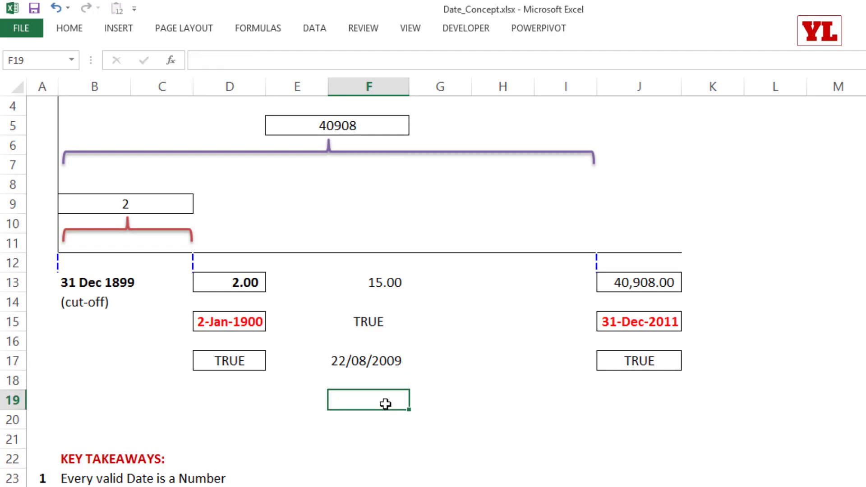
Enter the formula =ISNUMBER(F17) in G17 to check whether the date in F17 is valid.
{"action": "left_click", "coordinate": [428, 361]}
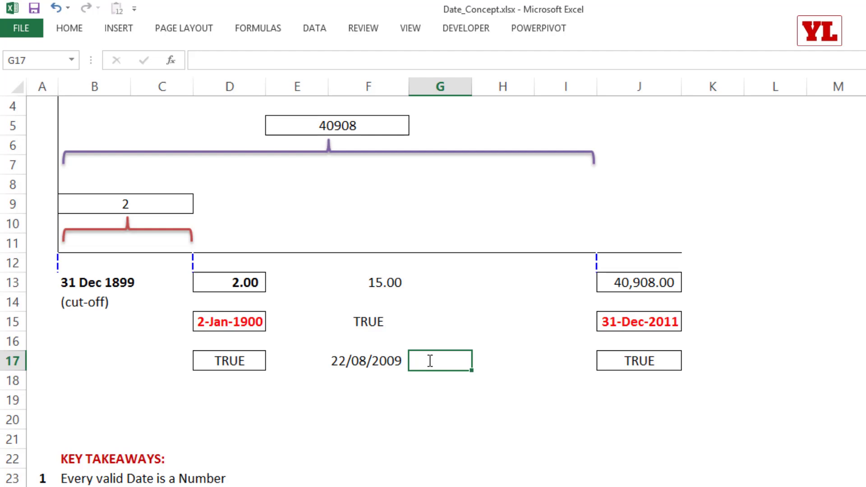
{"action": "type", "text": "=isnum"}
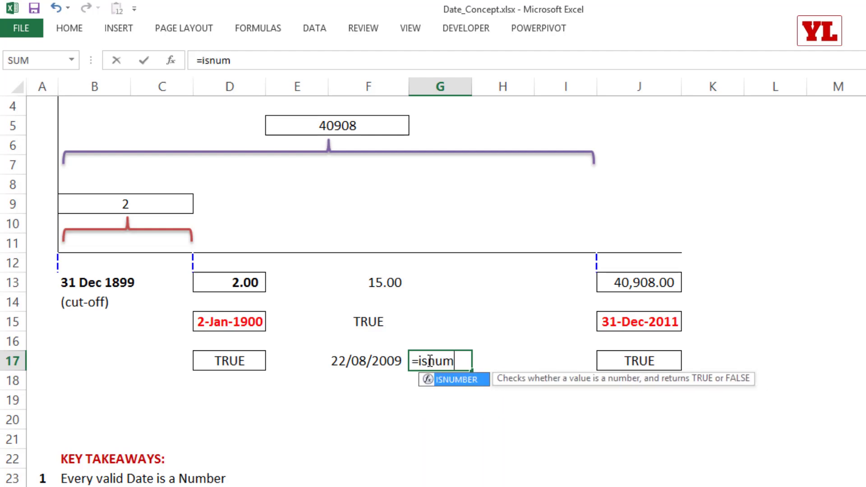
{"action": "key", "text": "Tab"}
{"action": "left_click", "coordinate": [356, 358]}
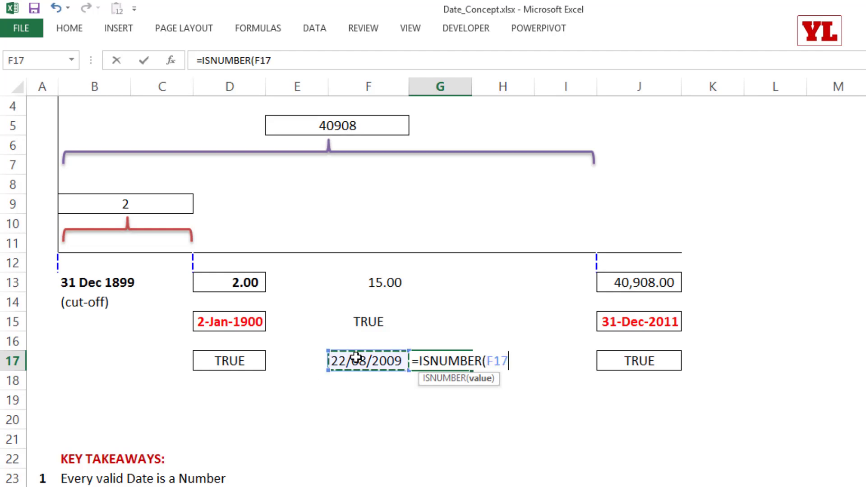
{"action": "type", "text": ")"}
{"action": "key", "text": "Return"}
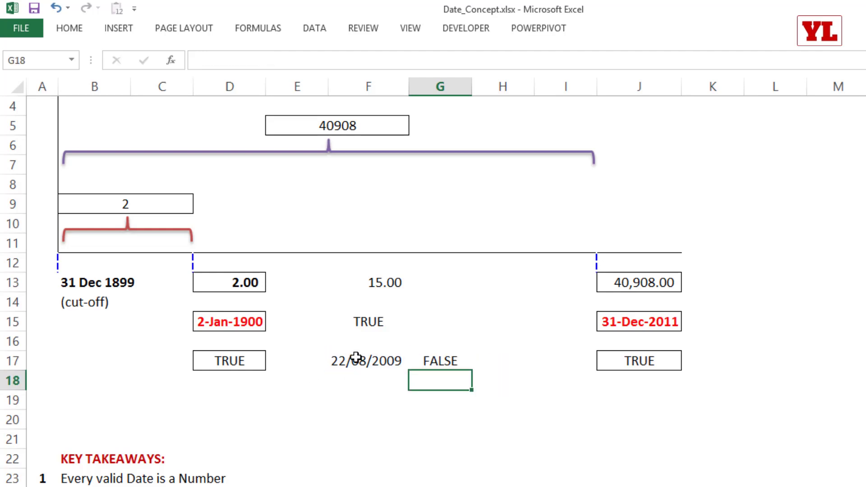
{"action": "left_click", "coordinate": [437, 359]}
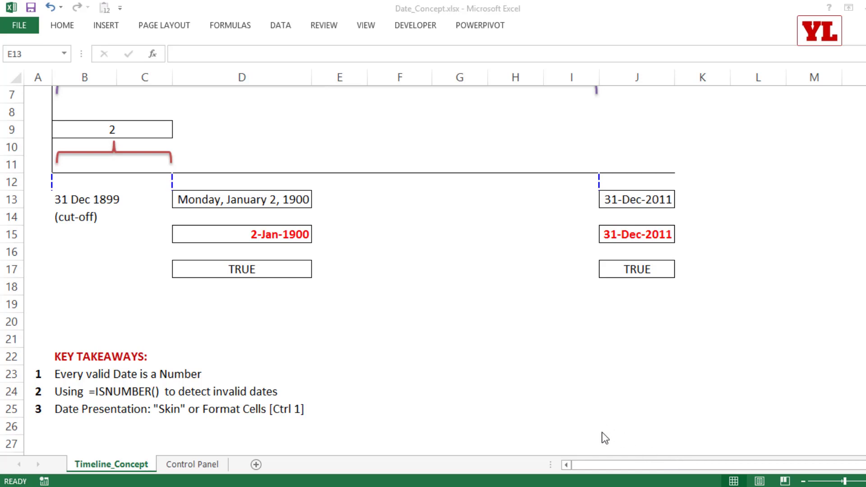
Change the date format of D15 to the March 14, 2012 type with the English (United States) locale.
{"action": "left_click", "coordinate": [261, 235]}
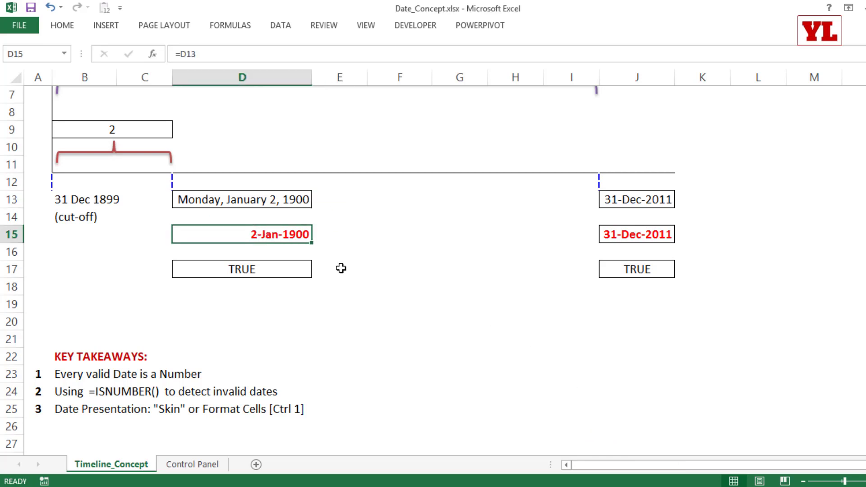
{"action": "right_click", "coordinate": [268, 236]}
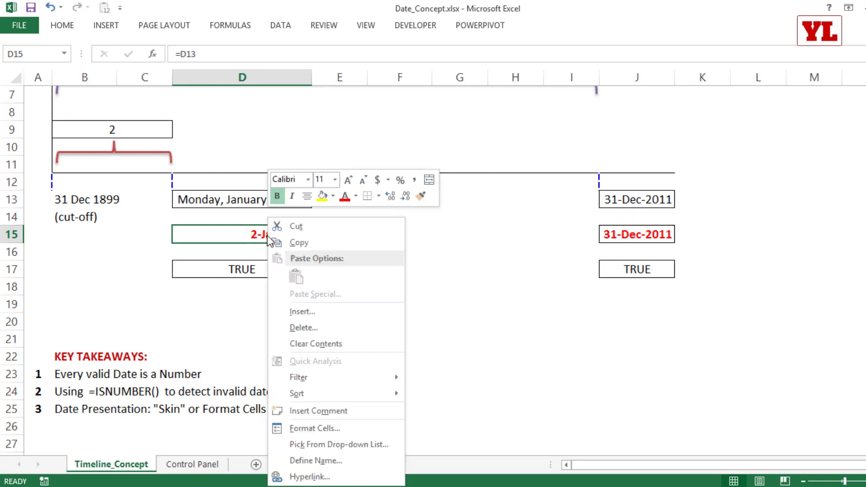
{"action": "left_click", "coordinate": [326, 429]}
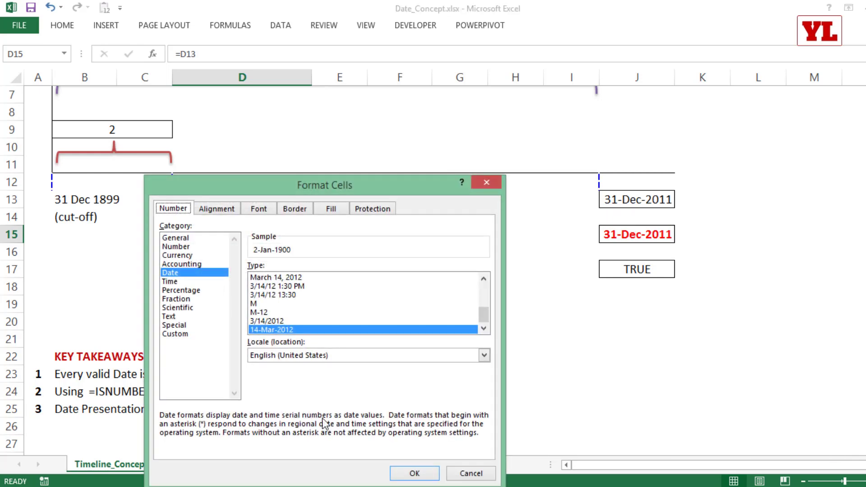
{"action": "left_click_drag", "start_coordinate": [263, 190], "coordinate": [243, 100]}
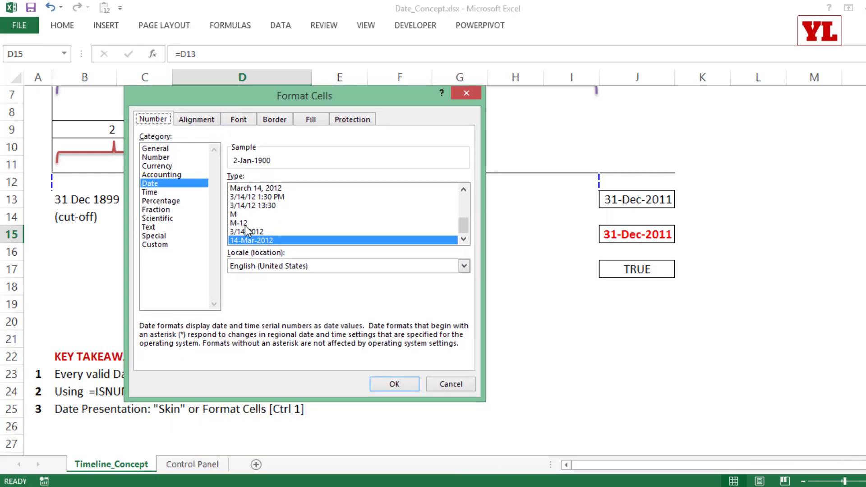
{"action": "left_click", "coordinate": [251, 189]}
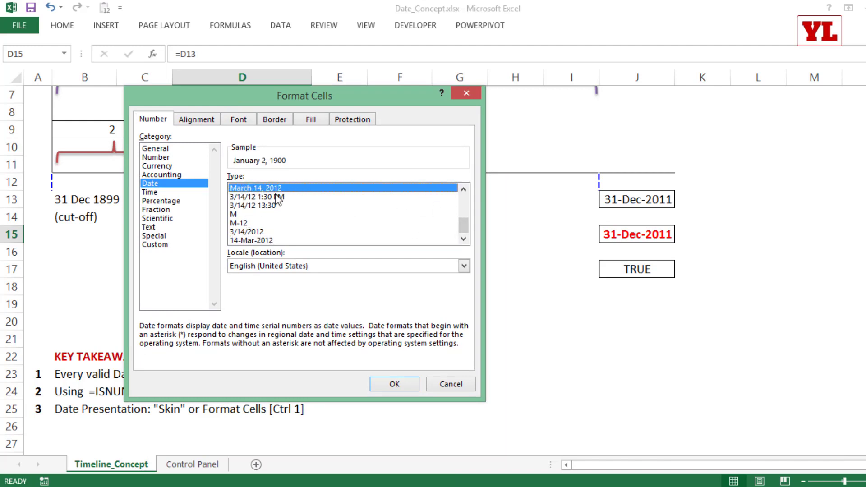
{"action": "left_click", "coordinate": [392, 383]}
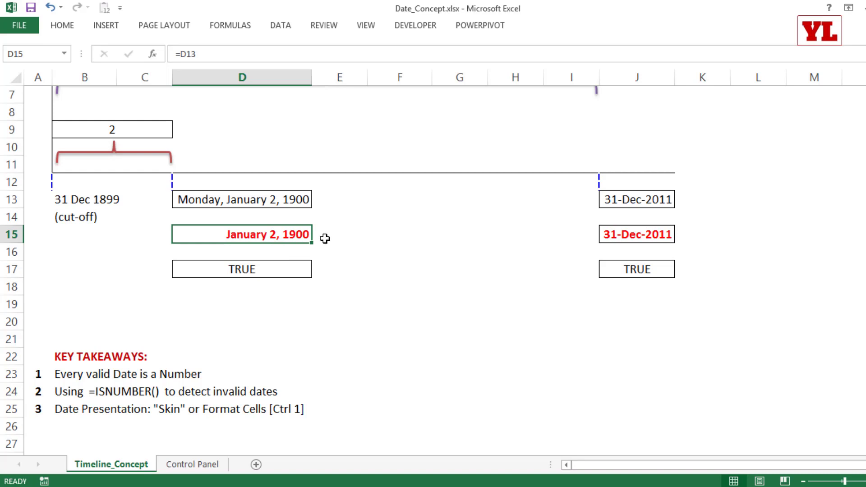
Examine the underlying contents of D15 and D13 without changing them.
{"action": "double_click", "coordinate": [264, 237]}
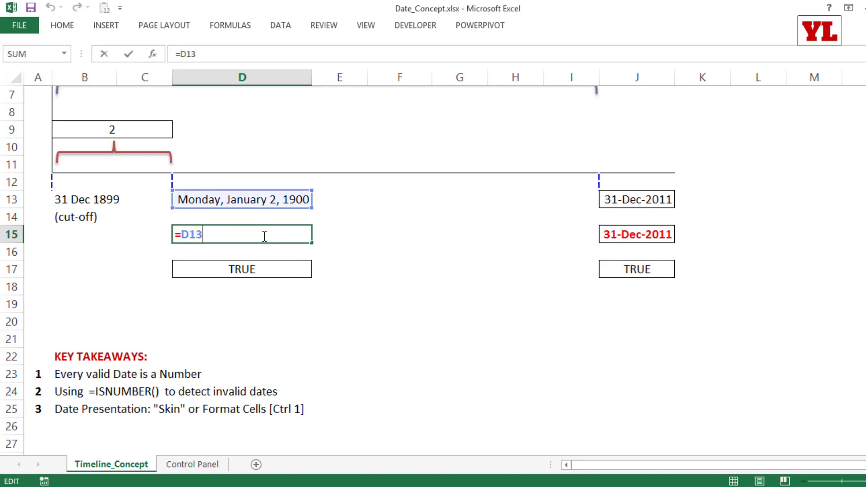
{"action": "key", "text": "Escape"}
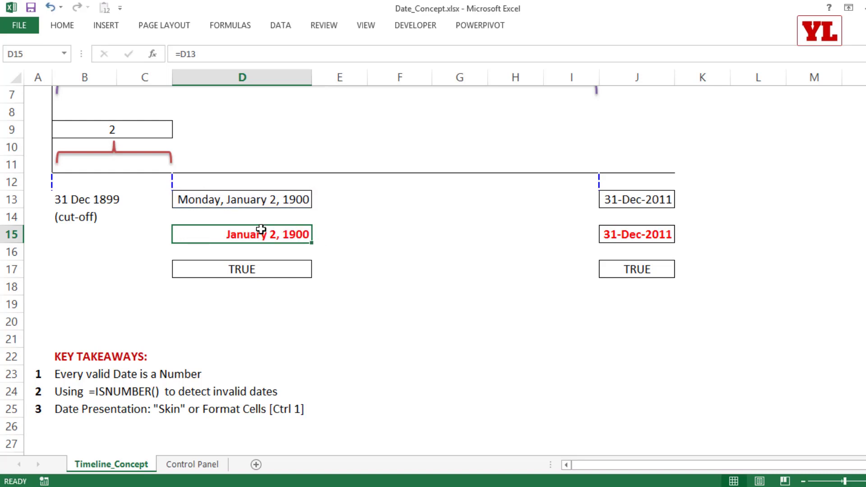
{"action": "left_click", "coordinate": [255, 199]}
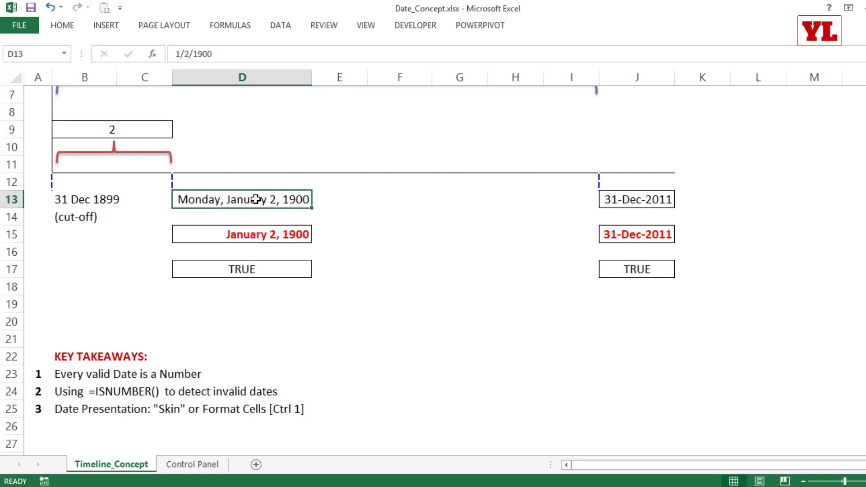
{"action": "double_click", "coordinate": [255, 200]}
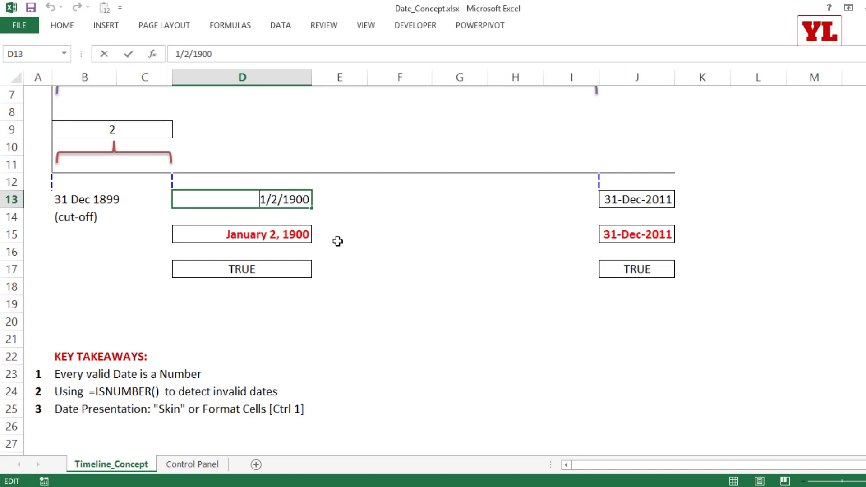
{"action": "left_click", "coordinate": [356, 232]}
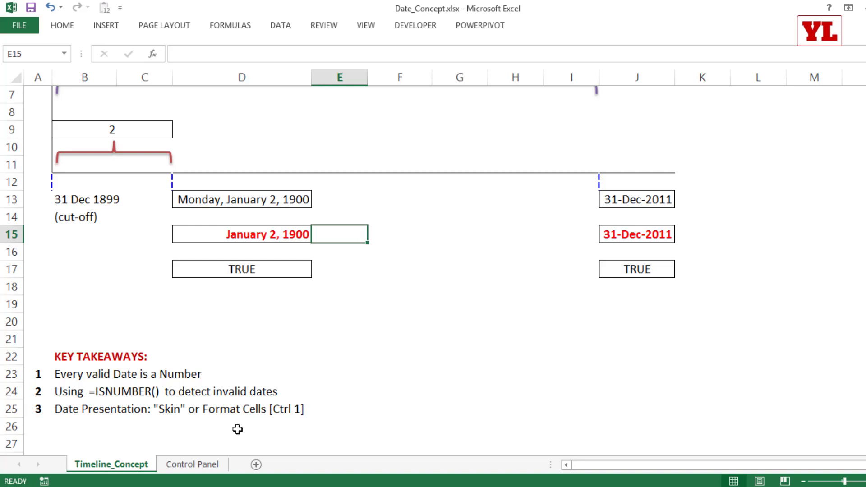
Switch to the Windows Control Panel and display its items by category.
{"action": "key", "text": "alt+Tab"}
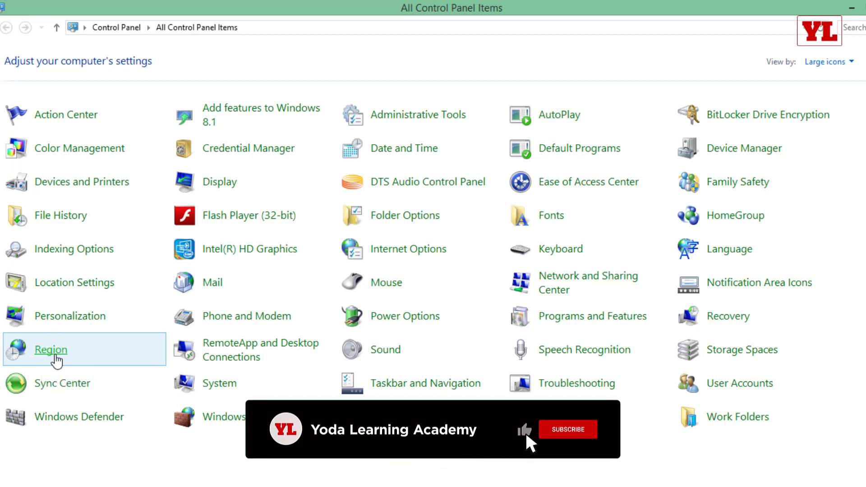
{"action": "left_click", "coordinate": [850, 62]}
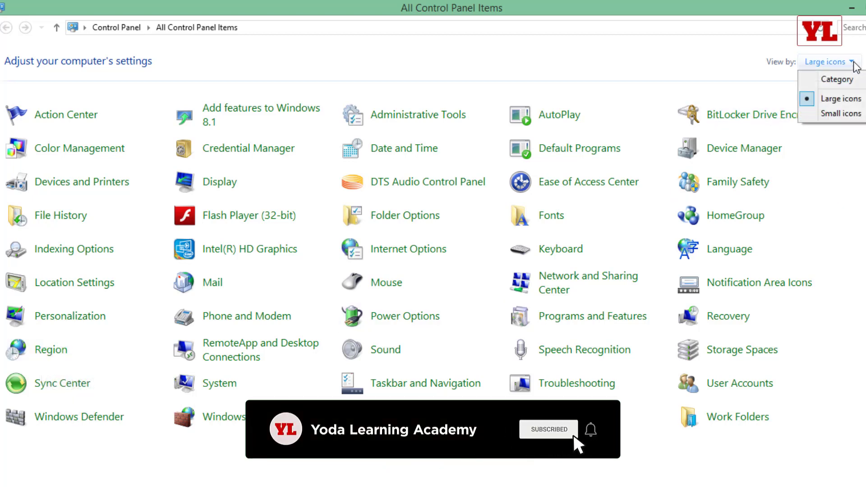
{"action": "left_click", "coordinate": [834, 80]}
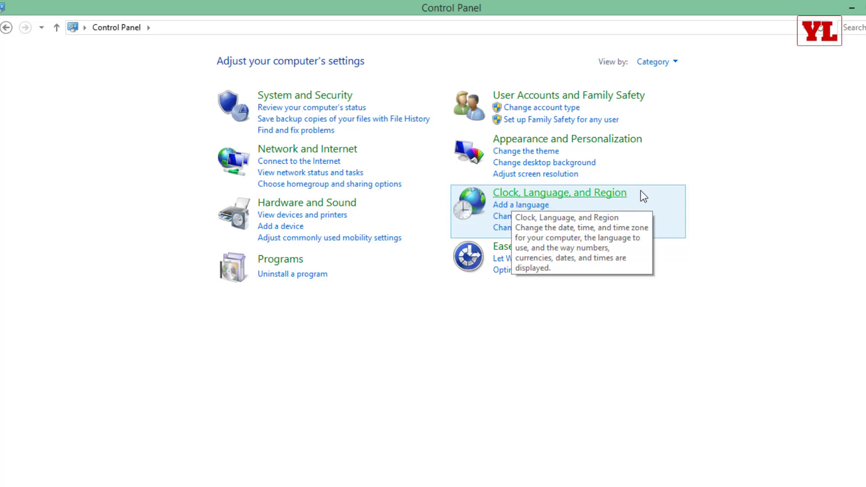
Display the Control Panel items as large icons and open the Region settings.
{"action": "left_click", "coordinate": [677, 65]}
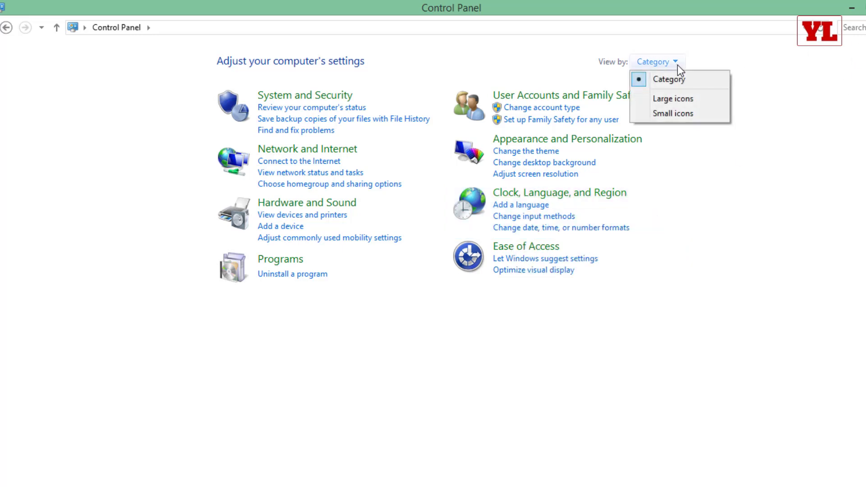
{"action": "left_click", "coordinate": [661, 99]}
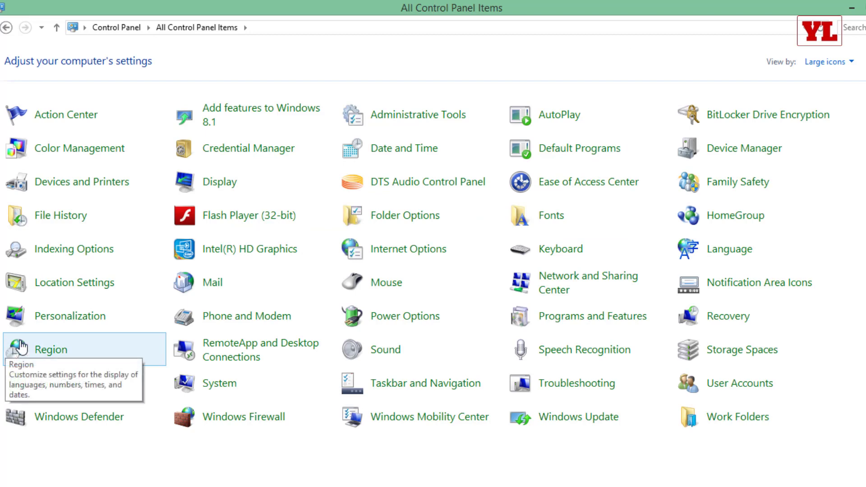
{"action": "left_click", "coordinate": [27, 348]}
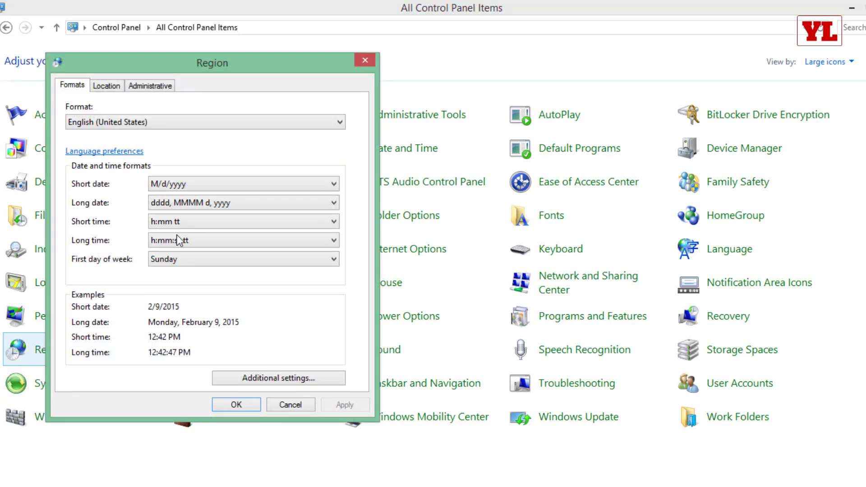
Open the additional date settings of the Region formats and set the short date format to dd-MMM-yy.
{"action": "left_click_drag", "start_coordinate": [203, 71], "coordinate": [373, 45]}
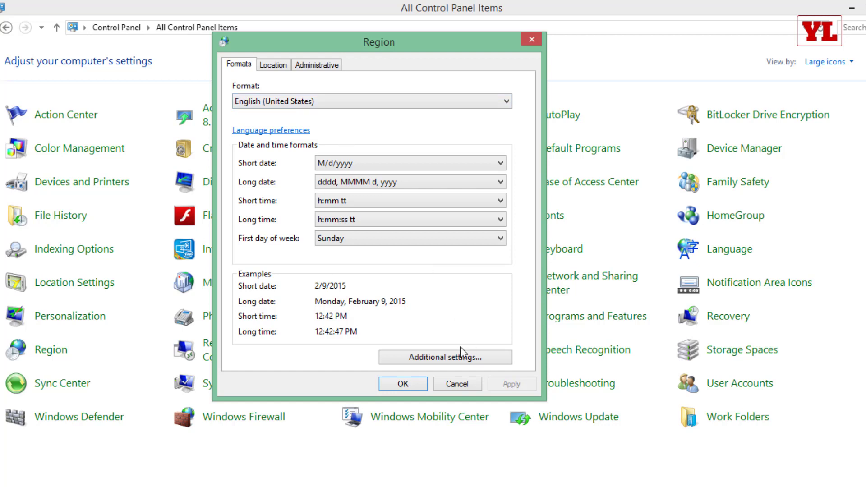
{"action": "left_click", "coordinate": [435, 353]}
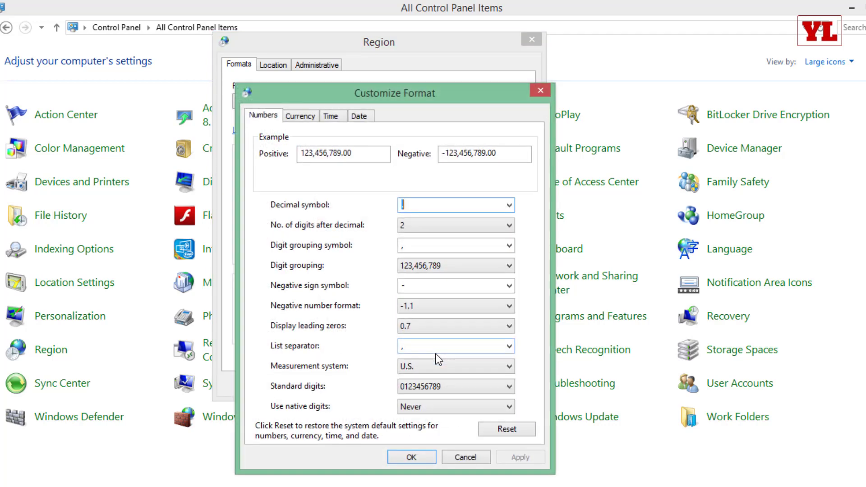
{"action": "left_click", "coordinate": [359, 116]}
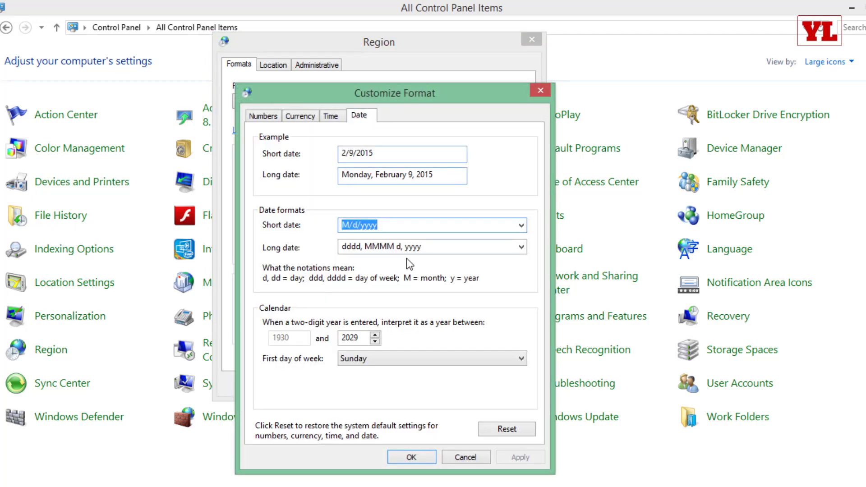
{"action": "left_click", "coordinate": [520, 225]}
{"action": "left_click", "coordinate": [364, 299]}
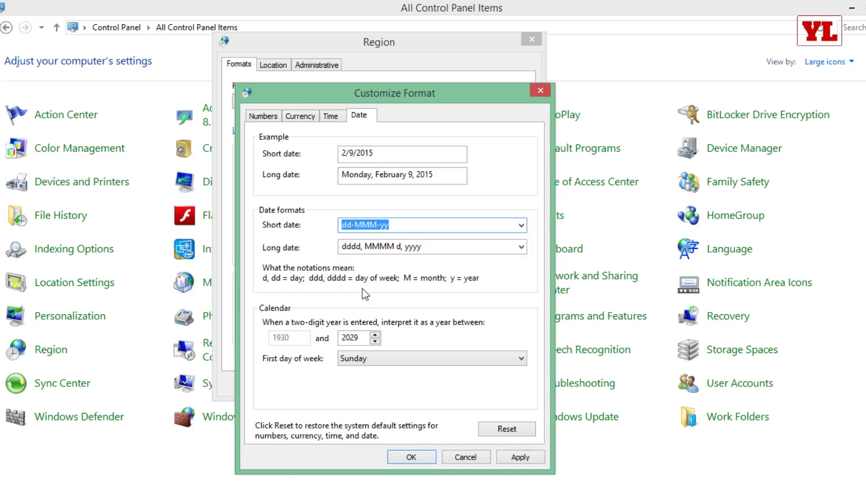
Set the long date format to d MMMM, yyyy, apply the changes and close the Region settings.
{"action": "left_click", "coordinate": [524, 247]}
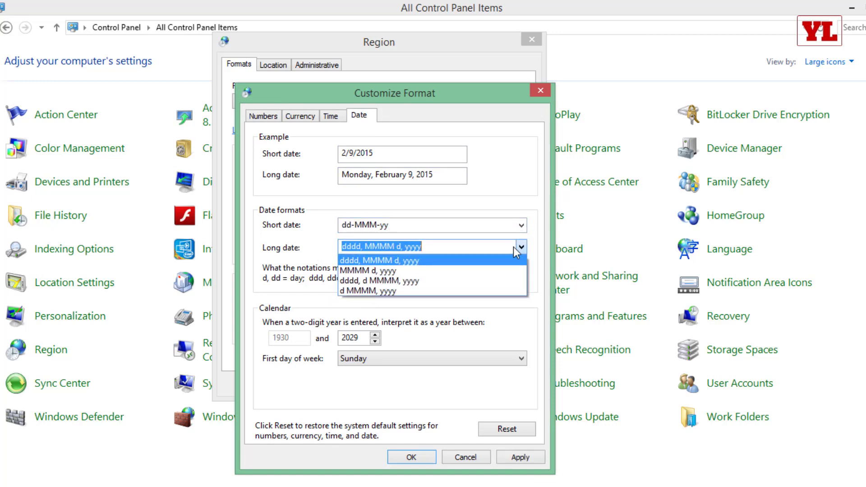
{"action": "left_click", "coordinate": [366, 289]}
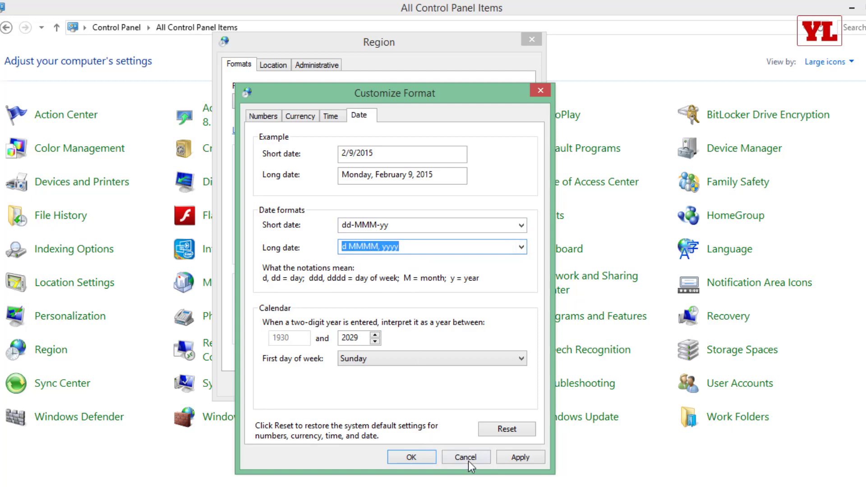
{"action": "left_click", "coordinate": [524, 458]}
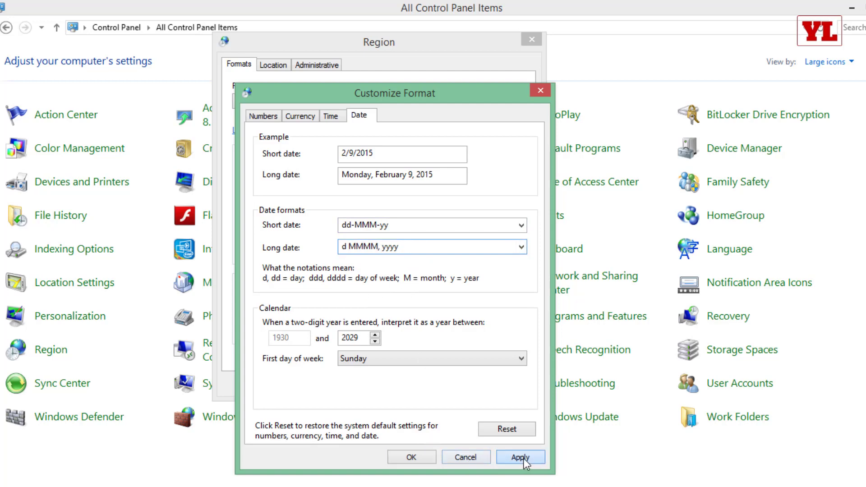
{"action": "left_click", "coordinate": [403, 457]}
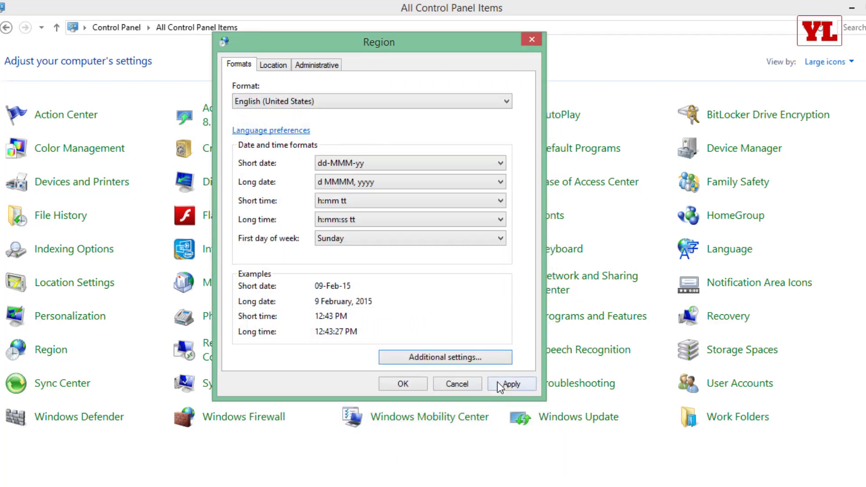
{"action": "left_click", "coordinate": [512, 383]}
{"action": "left_click", "coordinate": [408, 387]}
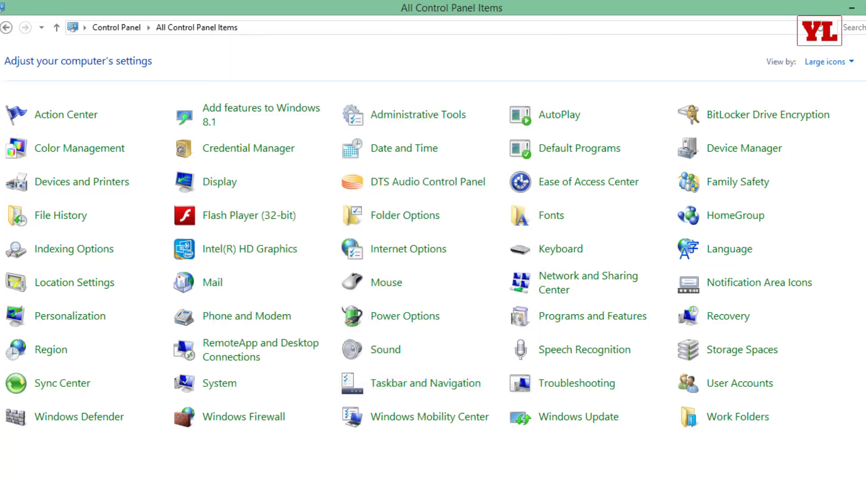
Switch to the Excel workbook Date_Concept.xlsx and enter the date 22/08/2009 in E20.
{"action": "key", "text": "alt+Tab"}
{"action": "left_click", "coordinate": [402, 232]}
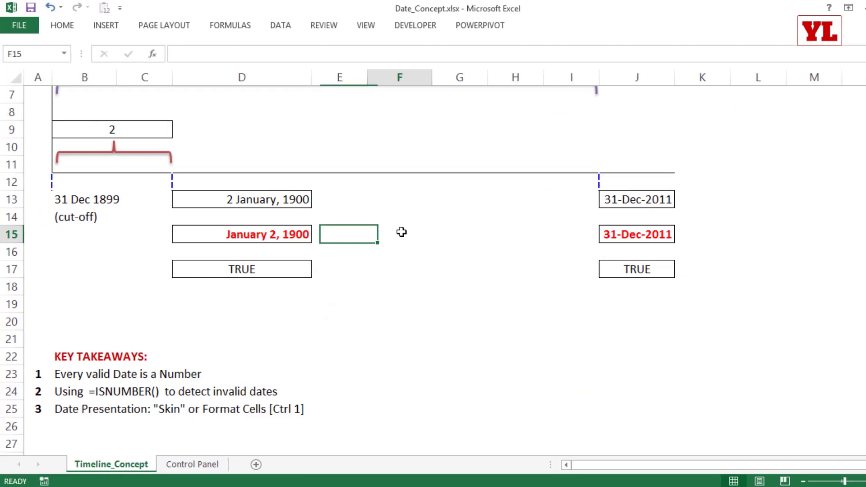
{"action": "left_click", "coordinate": [352, 319]}
{"action": "type", "text": "22"}
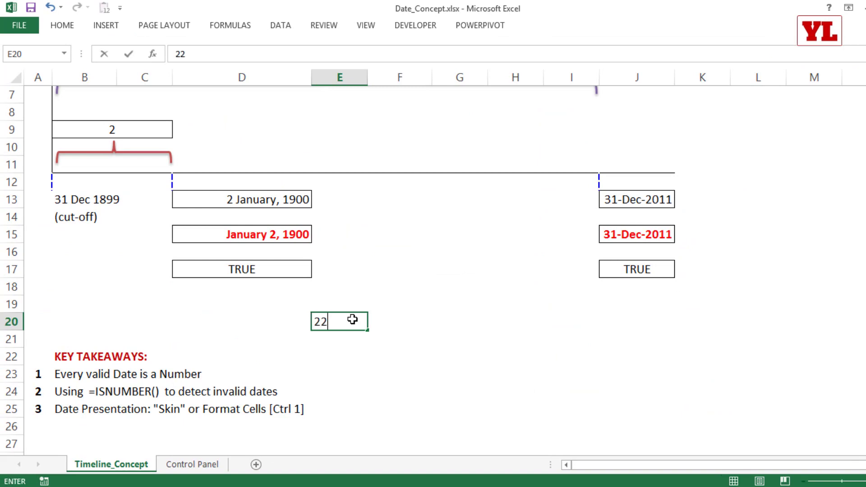
{"action": "type", "text": "/08/2009"}
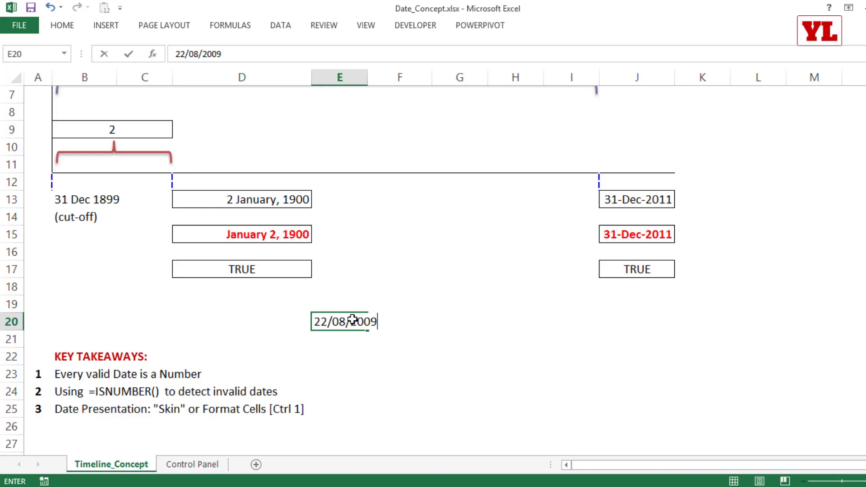
{"action": "key", "text": "Return"}
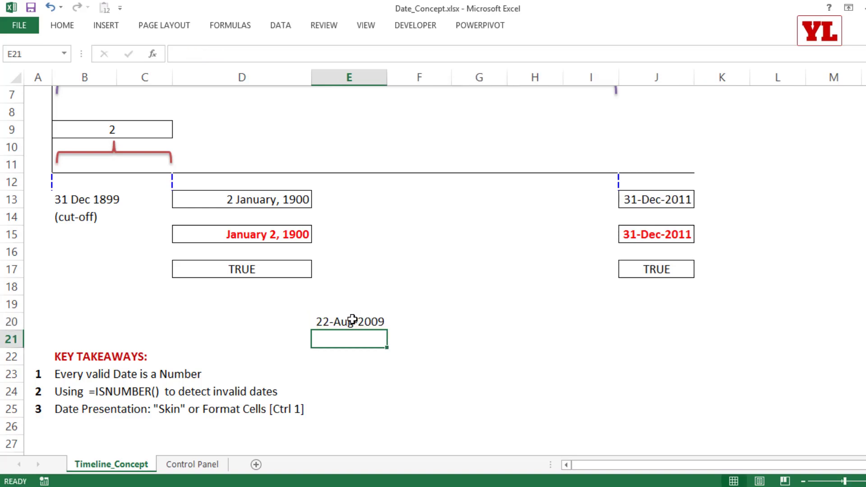
Test in F20 whether the date is valid with the formula =ISNUMBER(E20).
{"action": "left_click", "coordinate": [425, 321]}
{"action": "type", "text": "=is"}
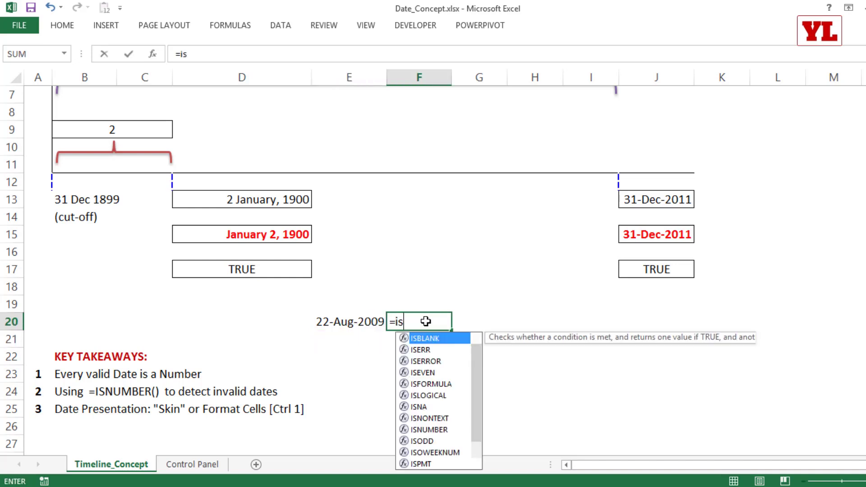
{"action": "type", "text": "number"}
{"action": "key", "text": "Tab"}
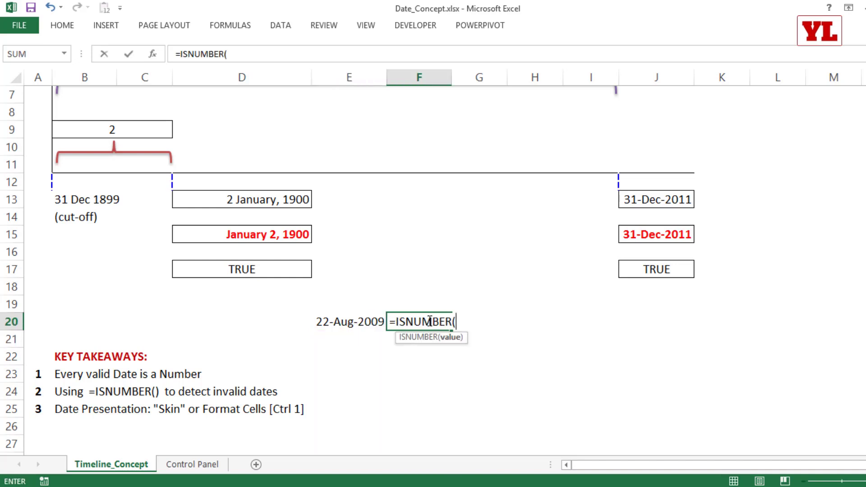
{"action": "left_click", "coordinate": [334, 324]}
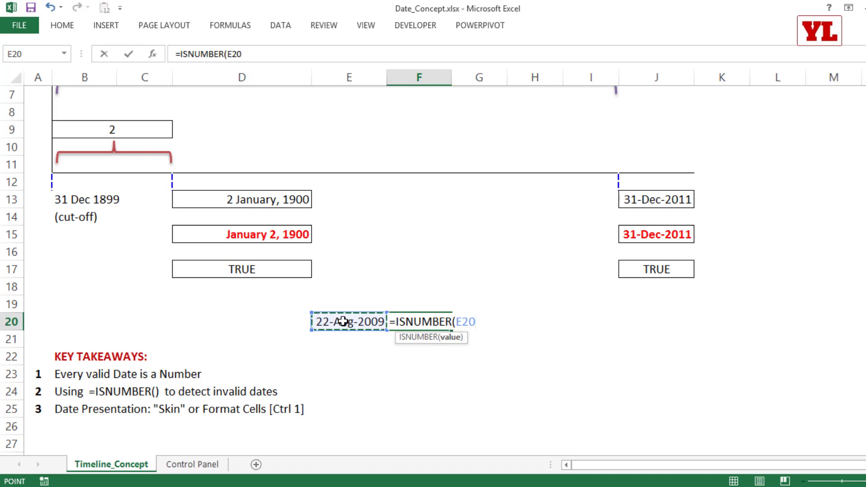
{"action": "type", "text": ")"}
{"action": "key", "text": "ctrl+Return"}
Enter the month-first date 8/22/2009 in E21.
{"action": "left_click", "coordinate": [369, 348]}
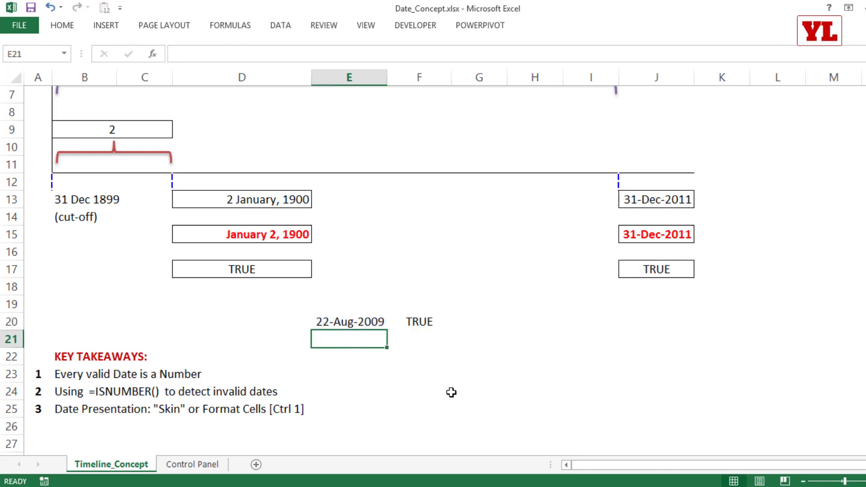
{"action": "type", "text": "8"}
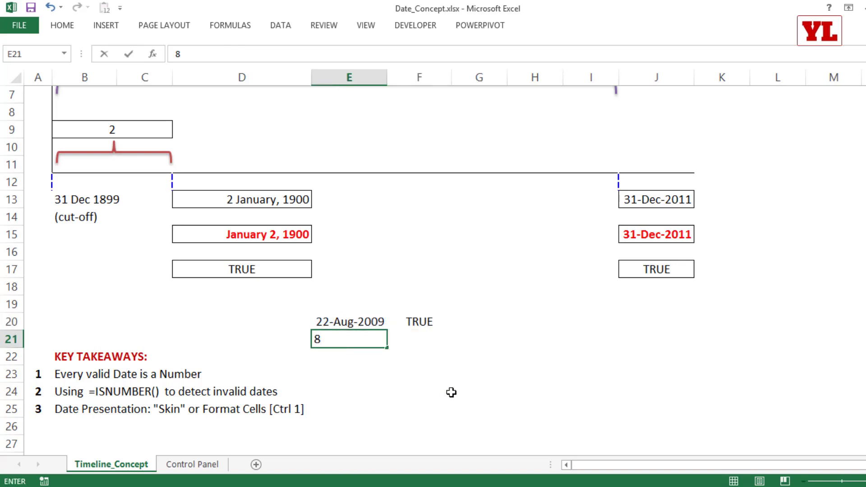
{"action": "type", "text": "/22/2009"}
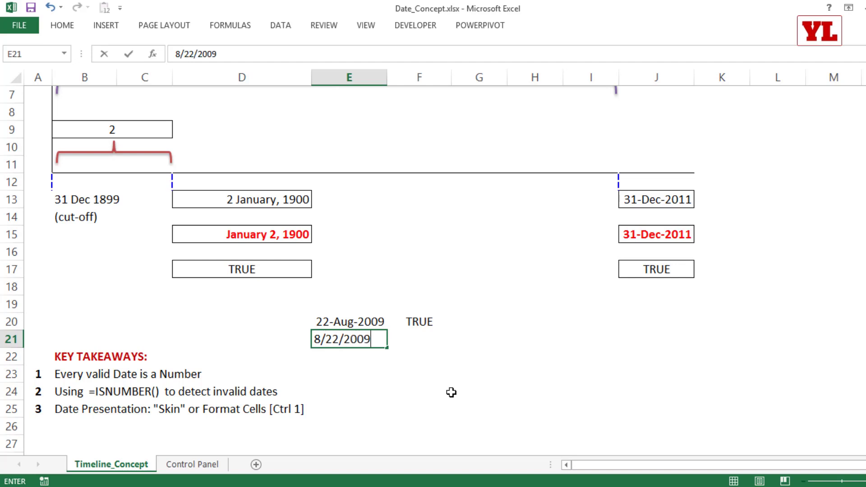
{"action": "key", "text": "Return"}
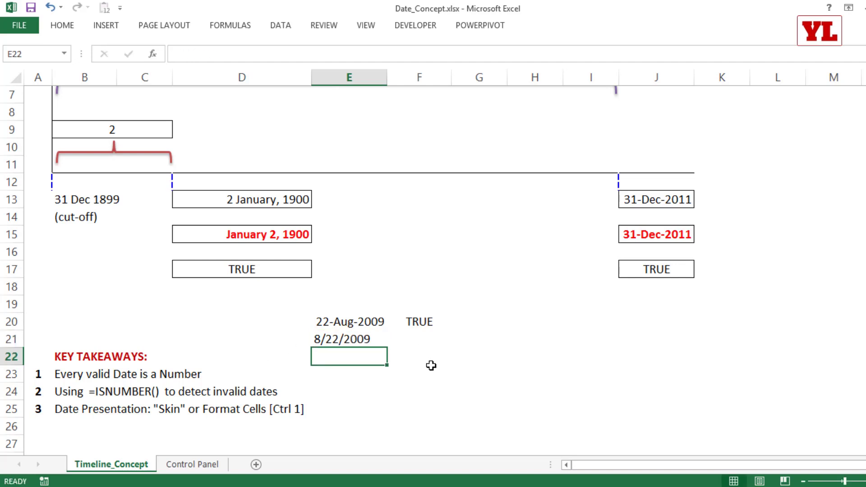
{"action": "left_click", "coordinate": [424, 340]}
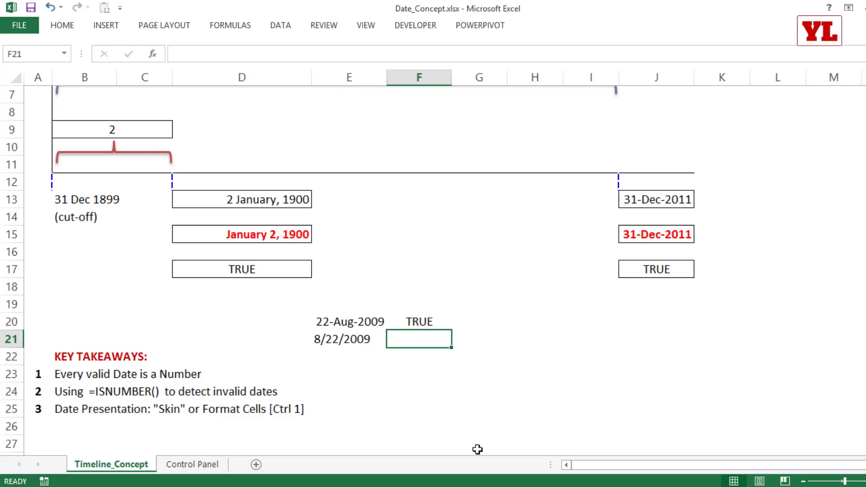
Switch to the Windows Control Panel and open the date formats in the Region additional settings.
{"action": "left_click", "coordinate": [504, 486]}
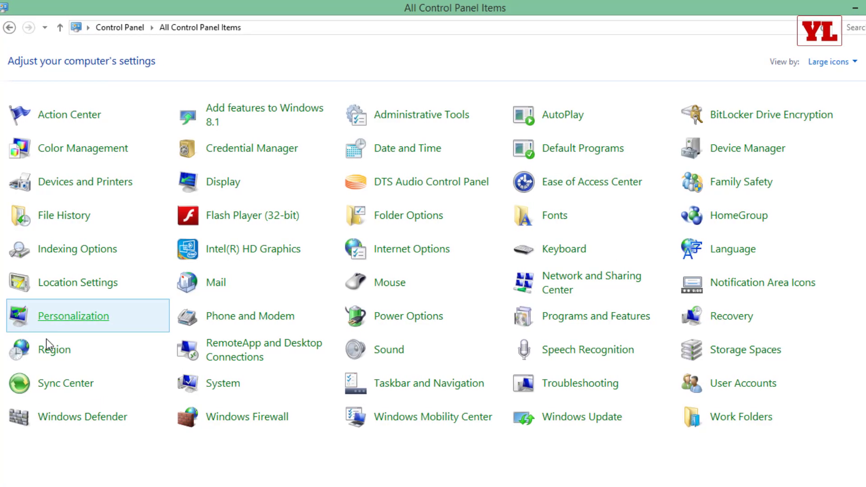
{"action": "left_click", "coordinate": [57, 351]}
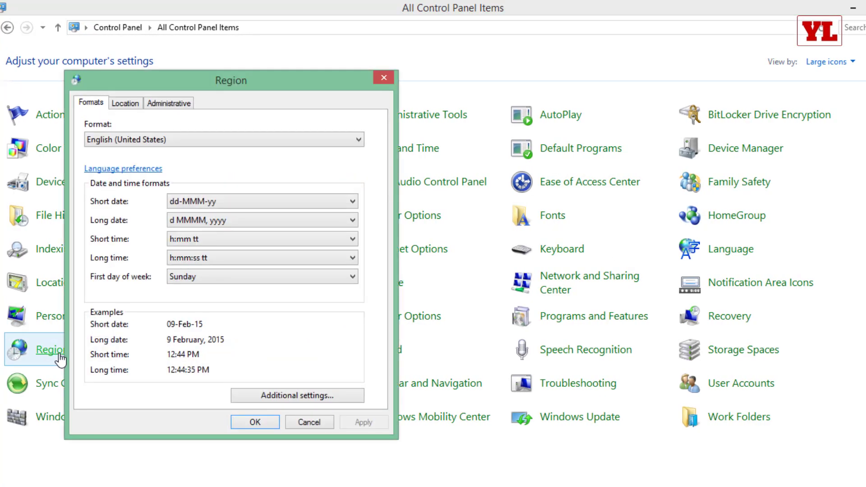
{"action": "left_click", "coordinate": [272, 397]}
{"action": "left_click", "coordinate": [211, 128]}
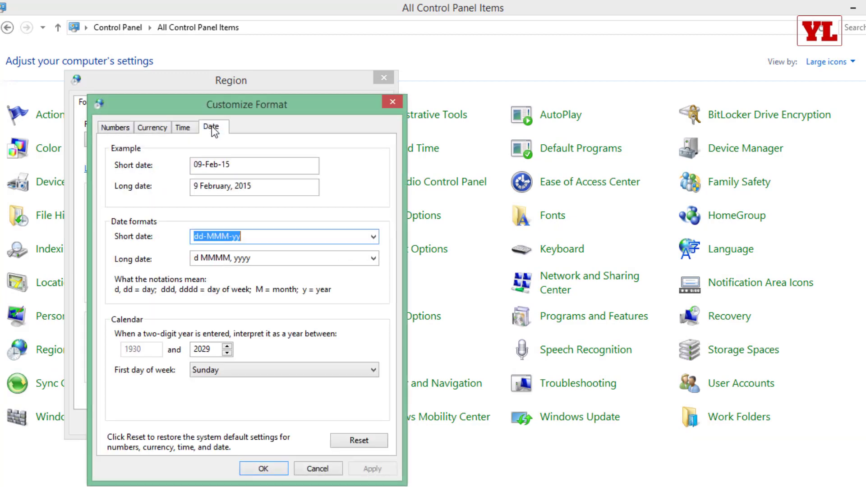
Choose MM/dd/yyyy as the short date format and look through the available long date formats.
{"action": "left_click", "coordinate": [374, 237]}
{"action": "left_click", "coordinate": [229, 281]}
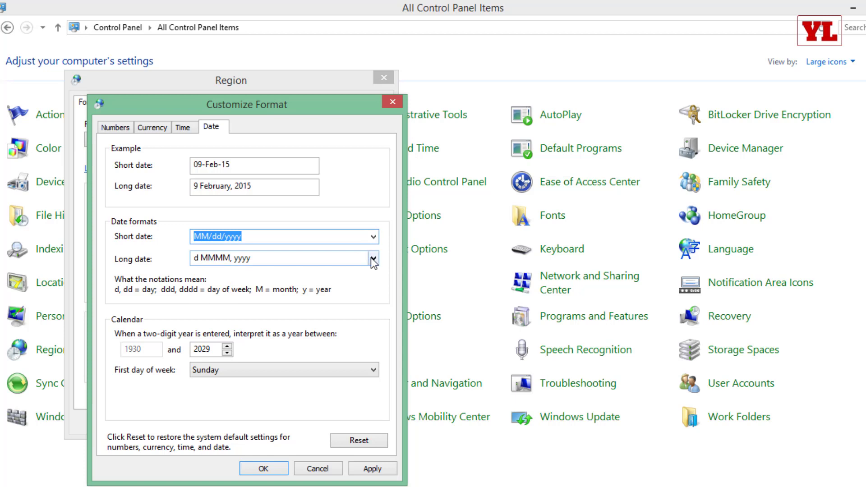
{"action": "left_click", "coordinate": [373, 259]}
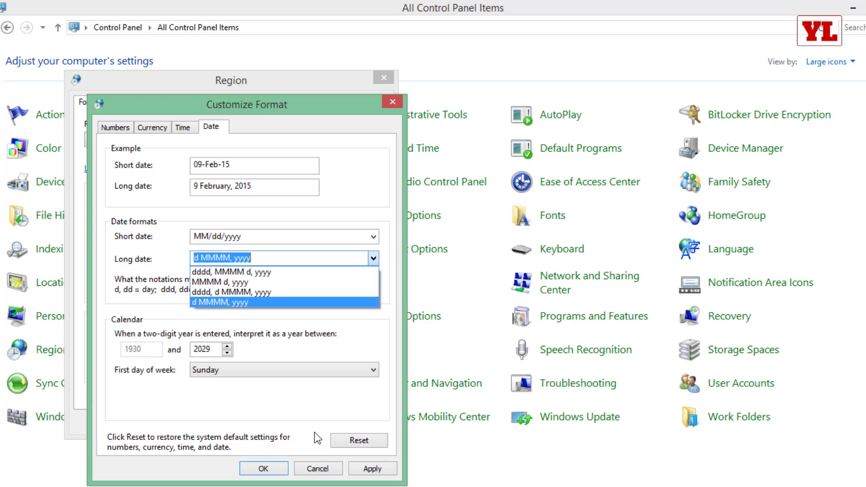
{"action": "left_click", "coordinate": [303, 408]}
Reset the regional formats to the system defaults, confirm the reset and close the Region settings.
{"action": "left_click", "coordinate": [358, 440]}
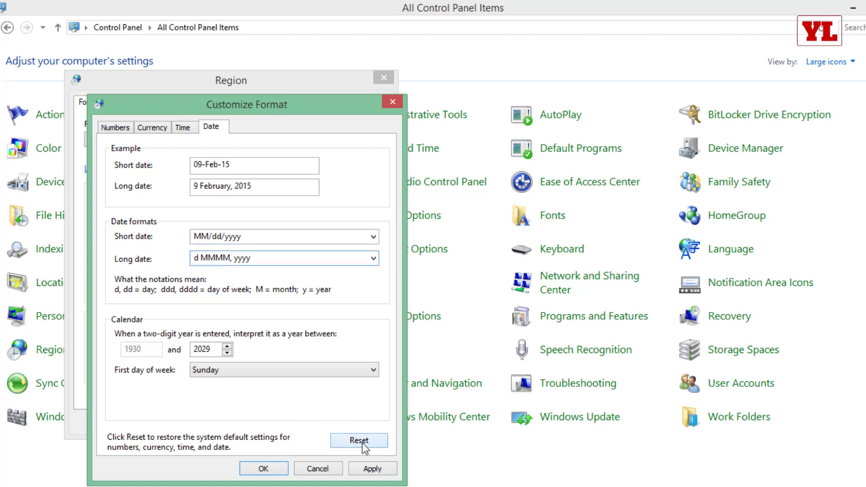
{"action": "left_click", "coordinate": [477, 246]}
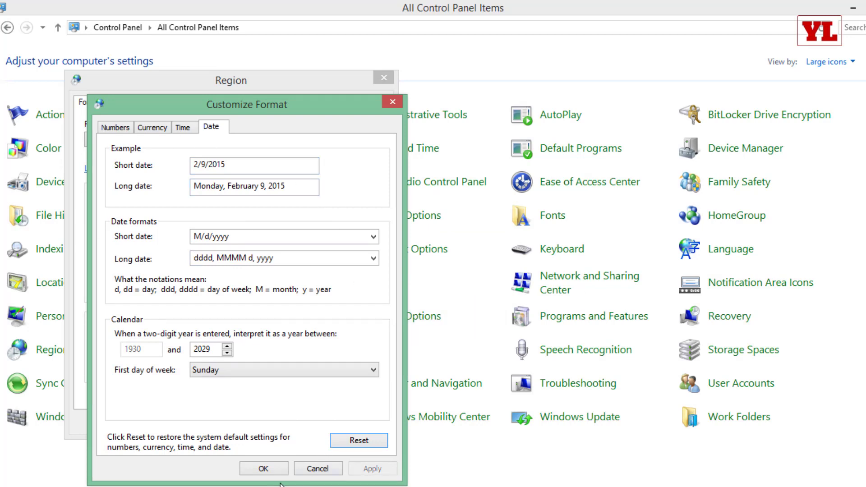
{"action": "left_click", "coordinate": [264, 469]}
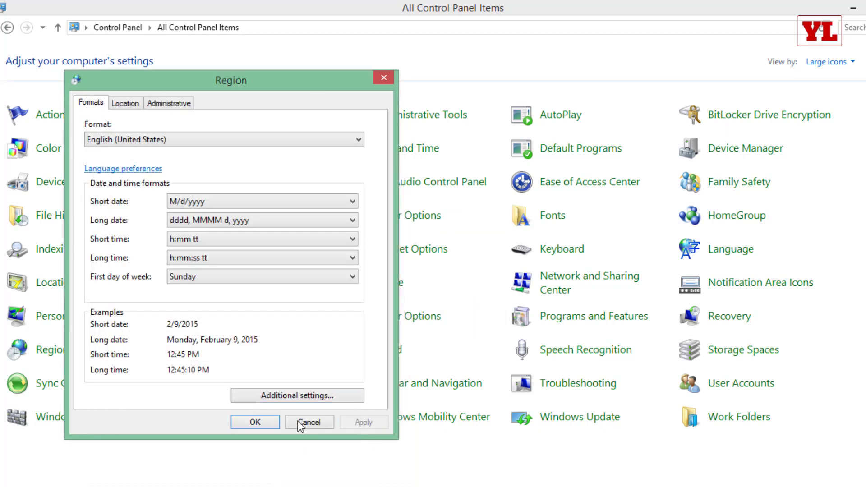
{"action": "left_click", "coordinate": [254, 421]}
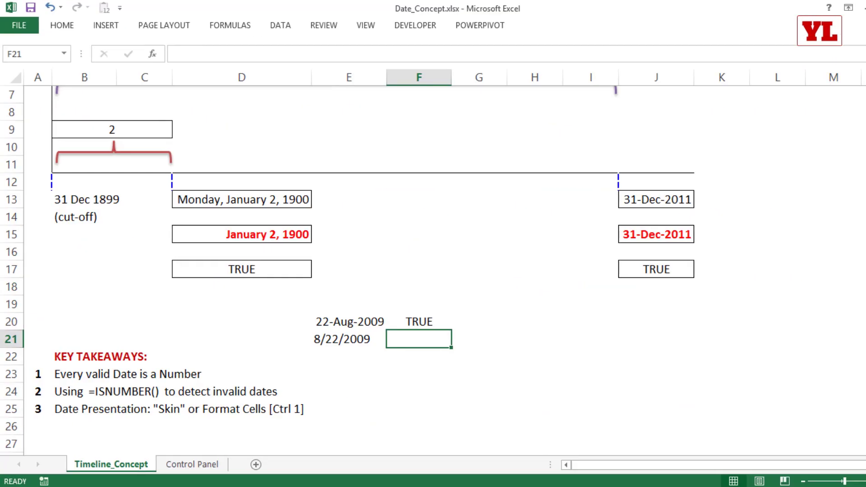
Back in the Excel workbook, examine the underlying date in E20 and re-enter 8/22/2009 in E21.
{"action": "left_click", "coordinate": [370, 228]}
{"action": "left_click", "coordinate": [361, 322]}
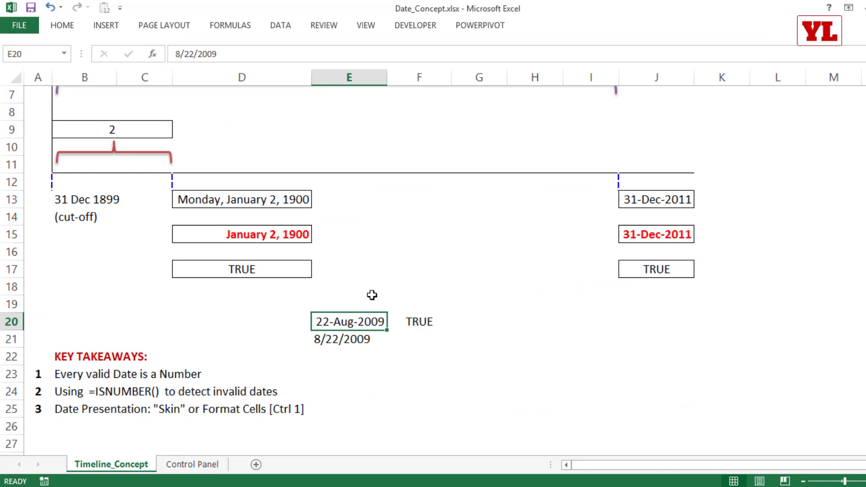
{"action": "double_click", "coordinate": [354, 320]}
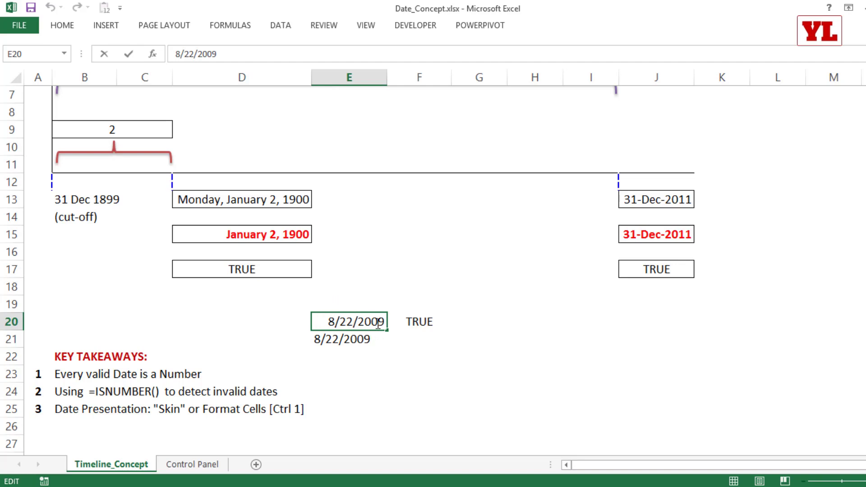
{"action": "left_click", "coordinate": [366, 341]}
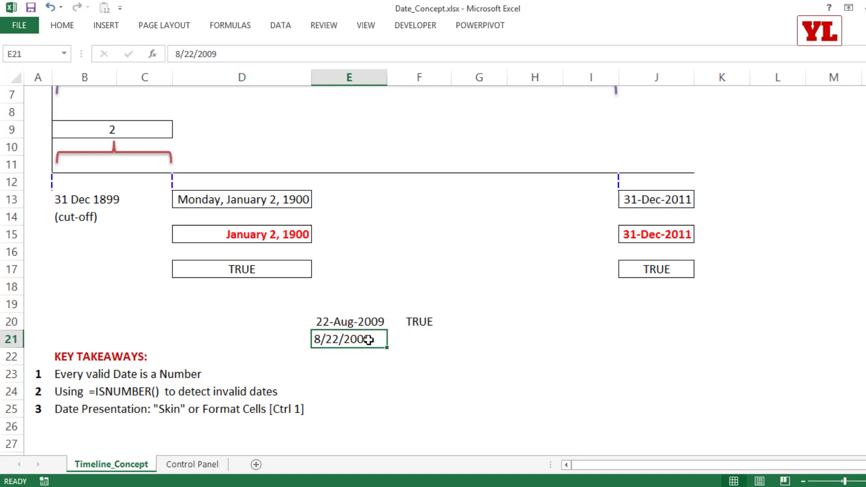
{"action": "left_click", "coordinate": [374, 369]}
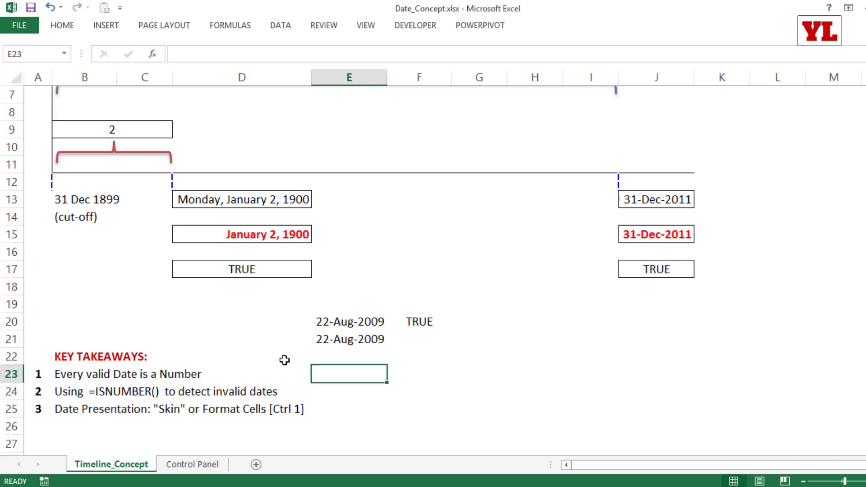
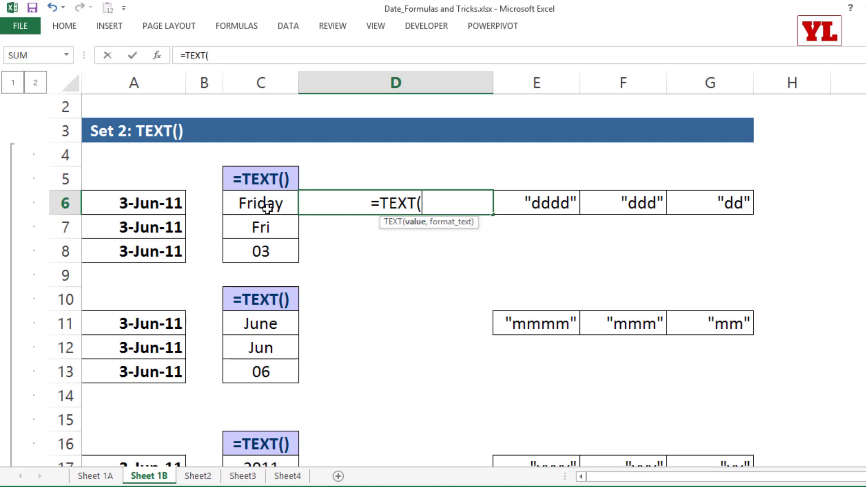
Complete the TEXT formula in D6 with the date in A6 and the format code "dddd".
{"action": "left_click", "coordinate": [153, 201]}
{"action": "type", "text": ","}
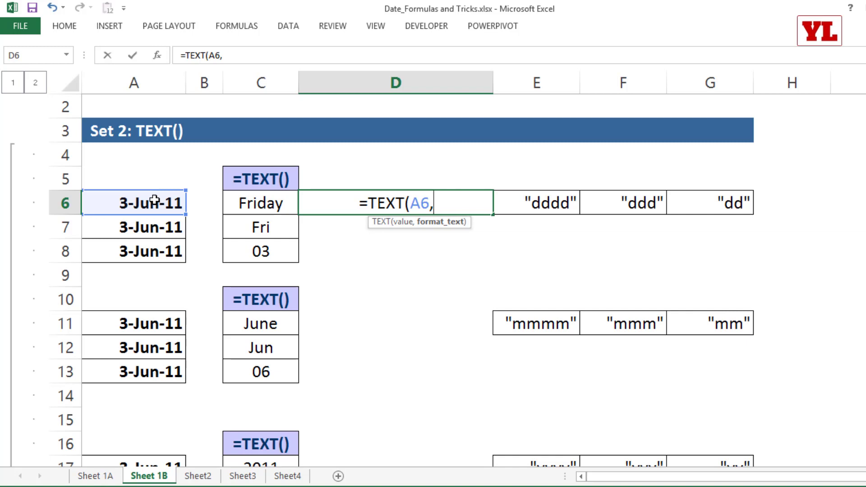
{"action": "type", "text": "\"dddd"}
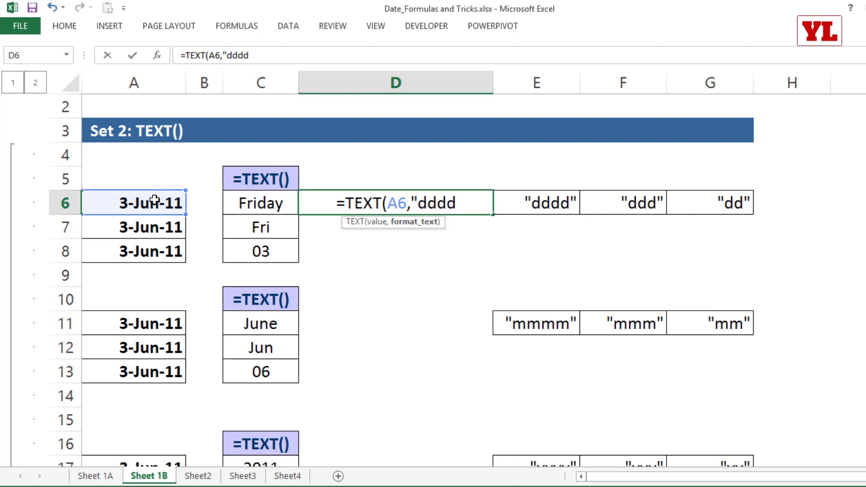
{"action": "type", "text": "\")"}
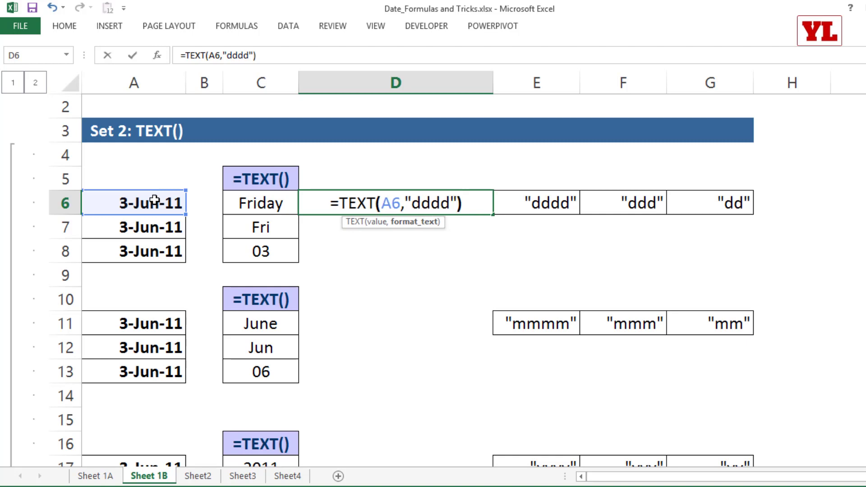
{"action": "key", "text": "Return"}
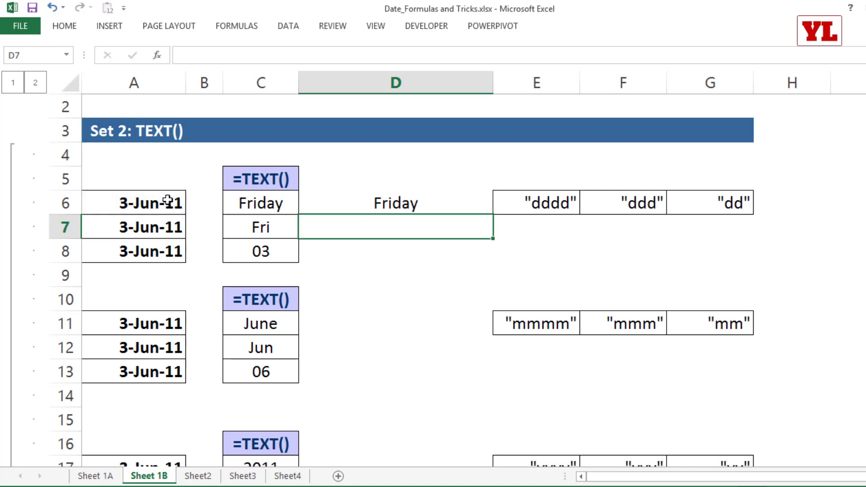
Examine the TEXT formulas in C7 and C8 and their day format codes.
{"action": "left_click", "coordinate": [274, 225]}
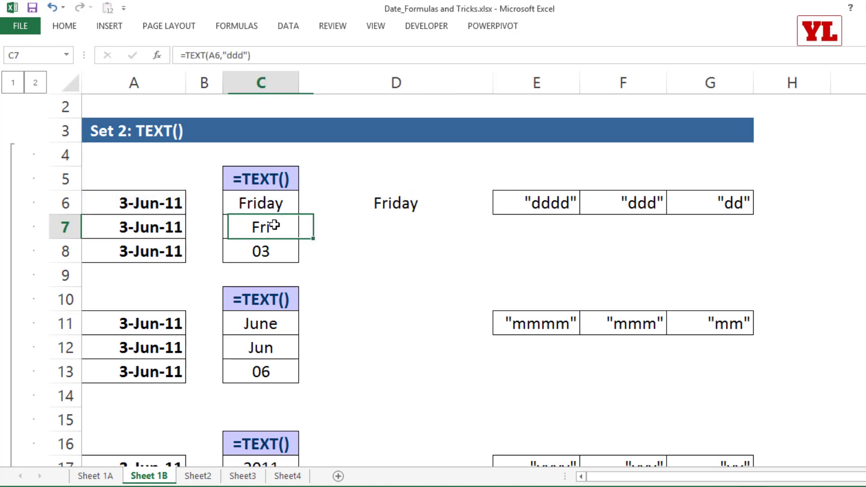
{"action": "double_click", "coordinate": [274, 225]}
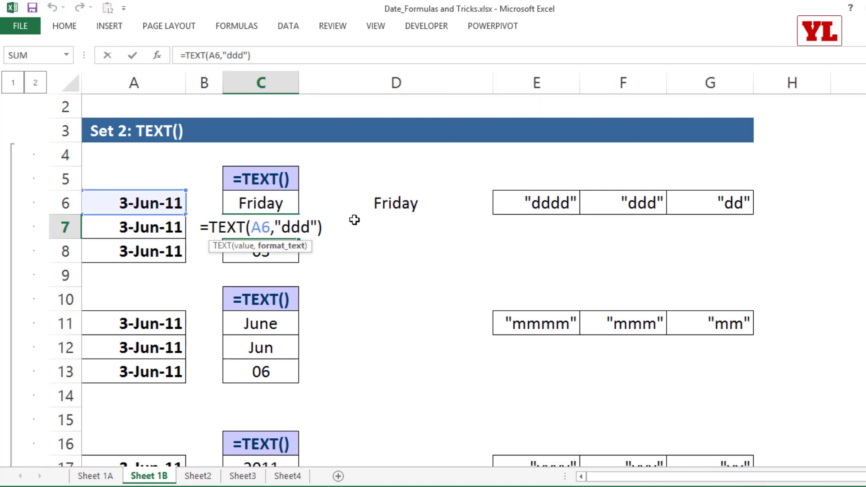
{"action": "key", "text": "Escape"}
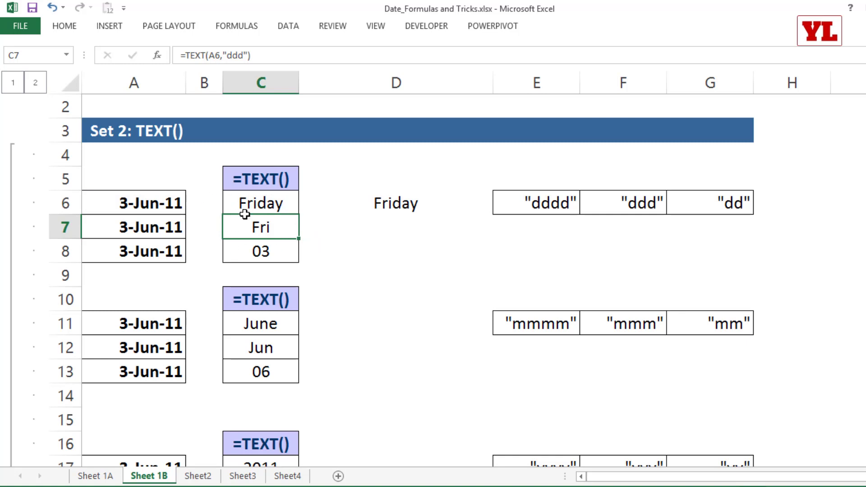
{"action": "left_click", "coordinate": [276, 252]}
{"action": "double_click", "coordinate": [276, 251]}
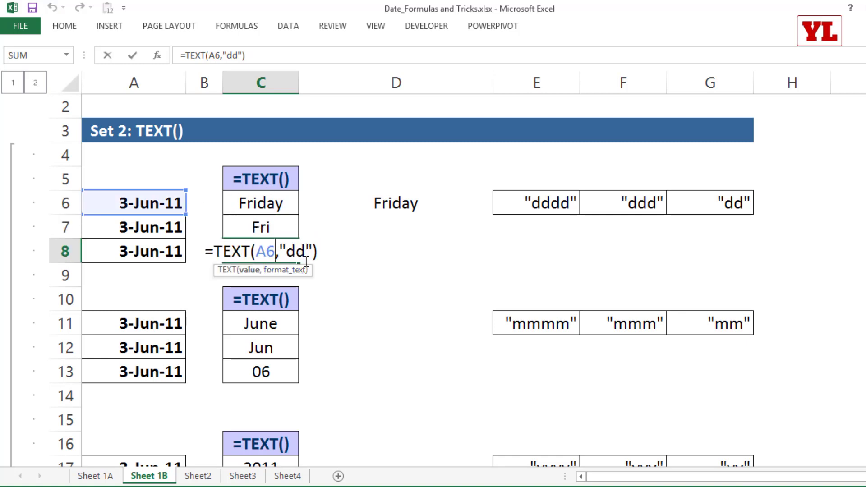
{"action": "key", "text": "Return"}
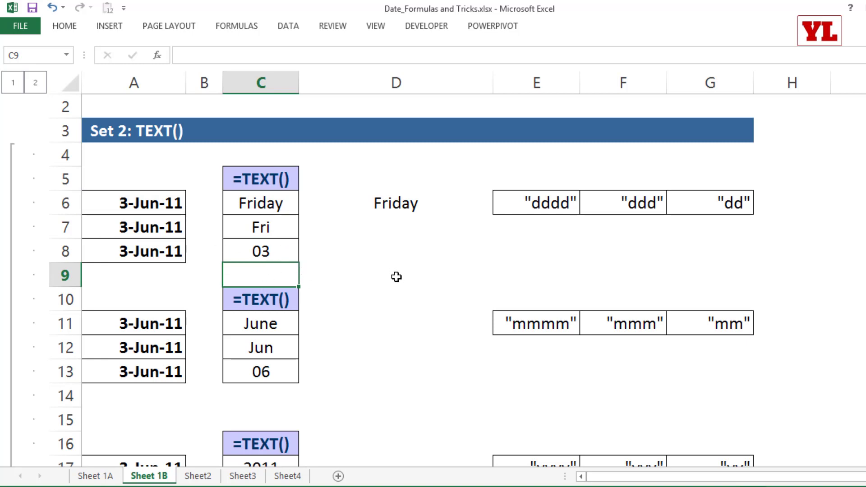
Enter =TEXT(A11,"mmmm") in cell D11 to return the month of the date.
{"action": "scroll", "coordinate": [396, 277], "scroll_direction": "down", "scroll_amount": 2}
{"action": "left_click", "coordinate": [352, 173]}
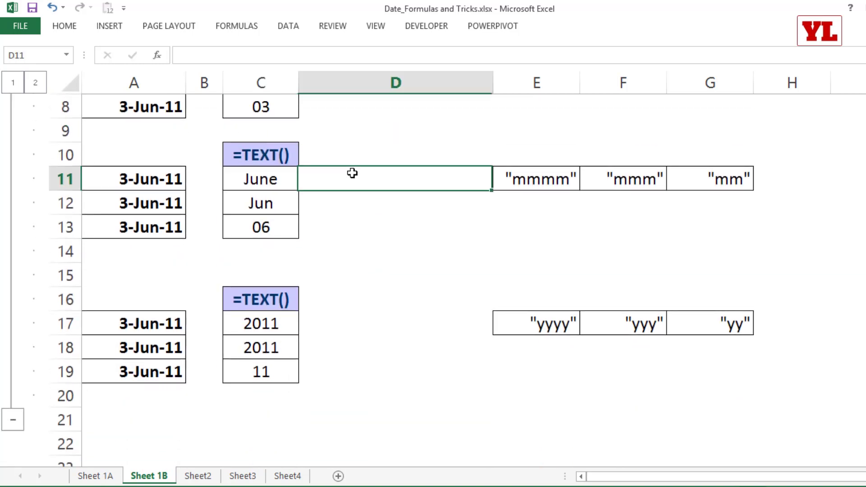
{"action": "type", "text": "=te"}
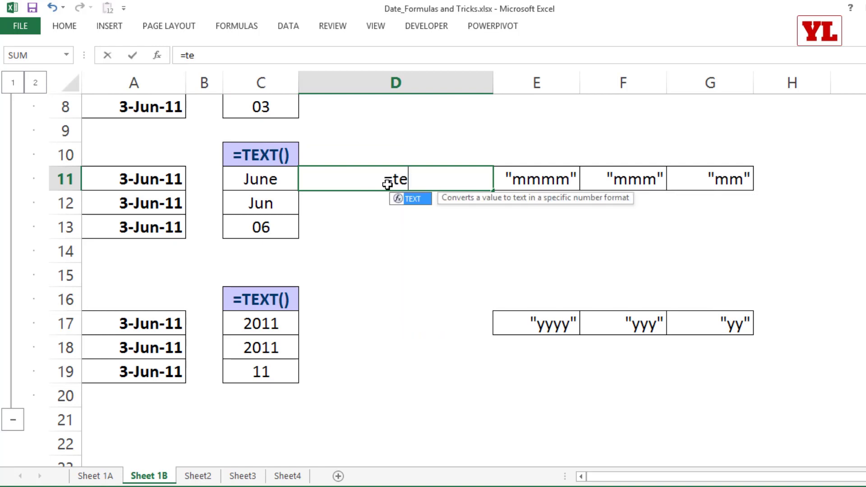
{"action": "key", "text": "Tab"}
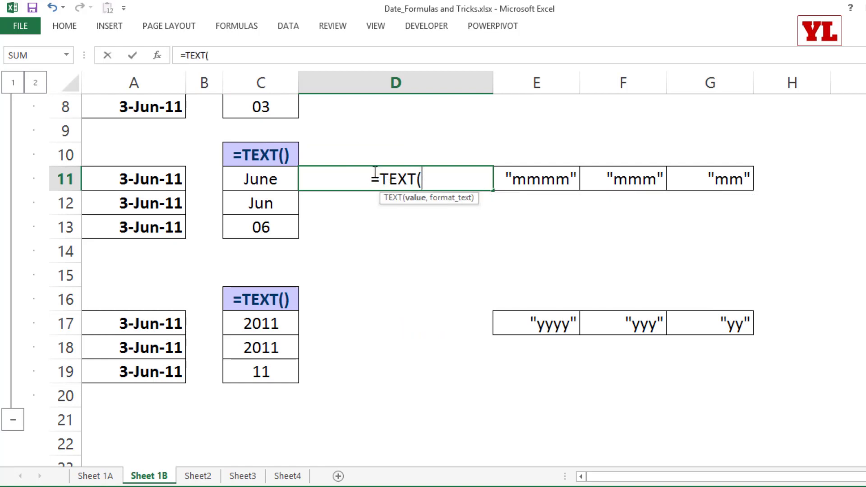
{"action": "left_click", "coordinate": [168, 179]}
{"action": "type", "text": ",\"mmmm"}
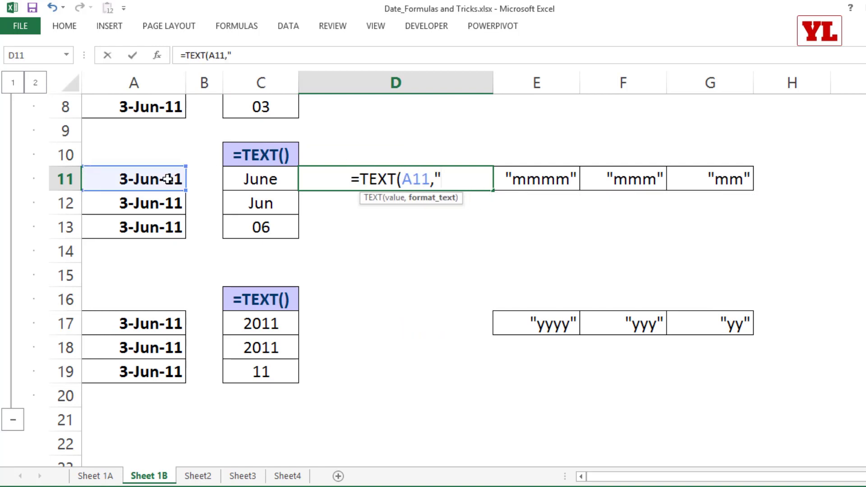
{"action": "type", "text": "\""}
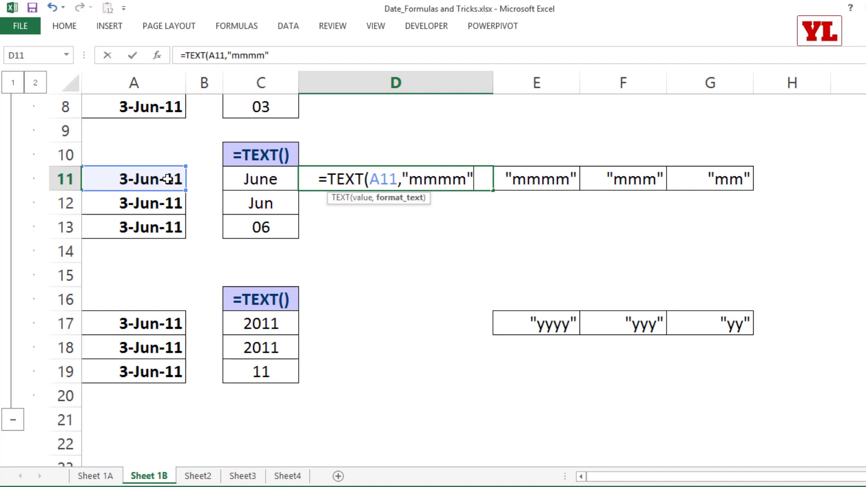
{"action": "type", "text": ")"}
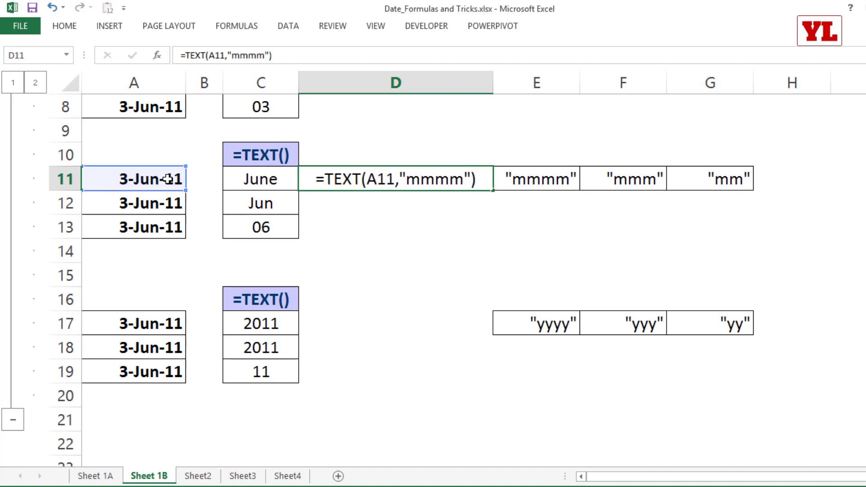
{"action": "key", "text": "Return"}
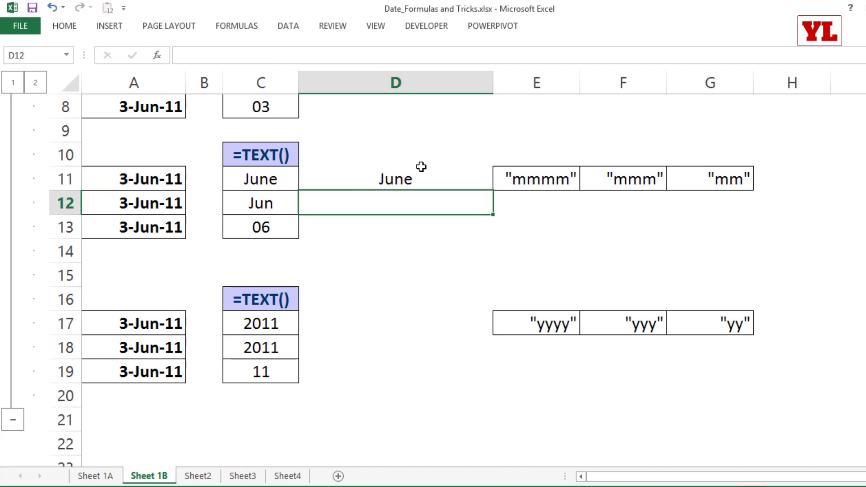
Shorten the format code in the D11 formula to "mmm".
{"action": "left_click", "coordinate": [411, 177]}
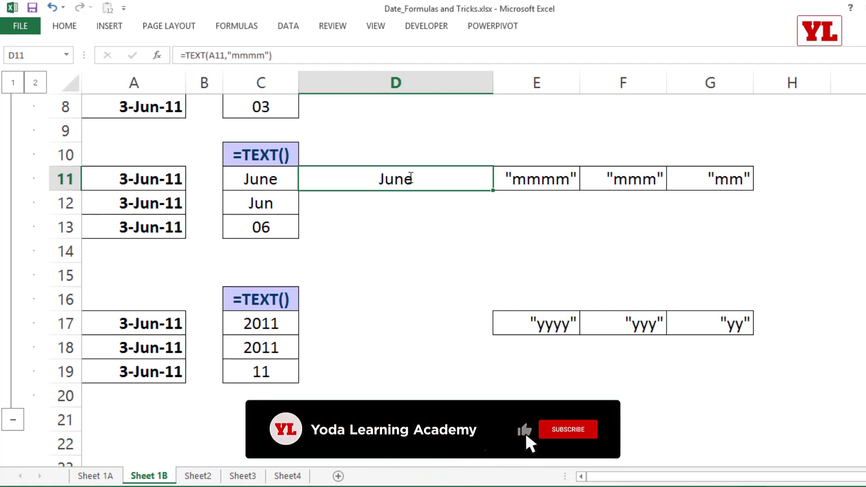
{"action": "double_click", "coordinate": [411, 177]}
{"action": "left_click", "coordinate": [451, 177]}
{"action": "key", "text": "BackSpace"}
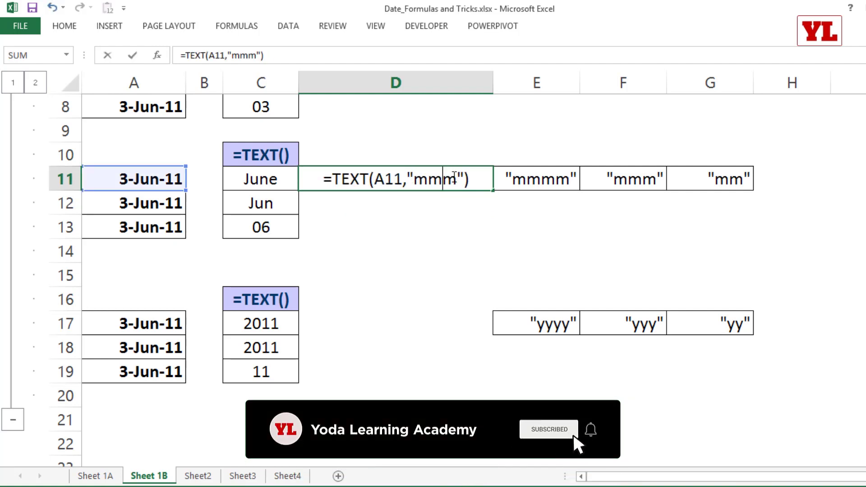
{"action": "key", "text": "Return"}
Shorten the format code in the D11 formula to "mm".
{"action": "left_click", "coordinate": [453, 177]}
{"action": "double_click", "coordinate": [453, 177]}
{"action": "left_click_drag", "start_coordinate": [456, 177], "coordinate": [443, 177]}
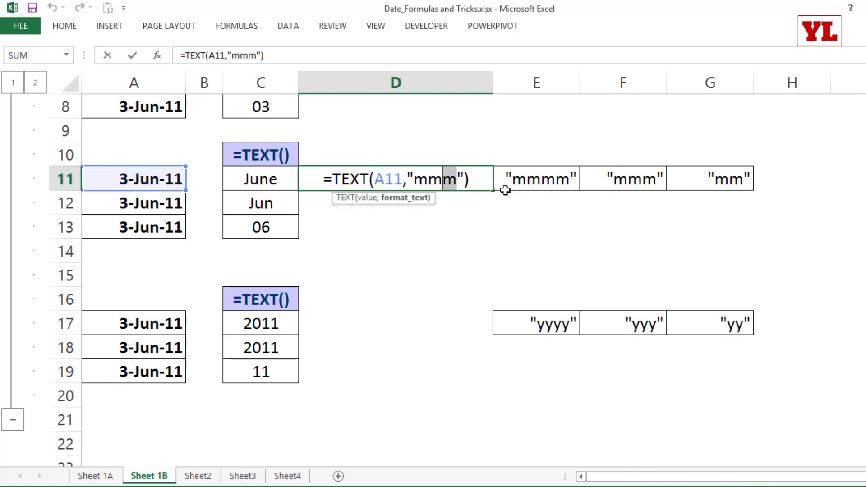
{"action": "key", "text": "BackSpace"}
{"action": "key", "text": "Return"}
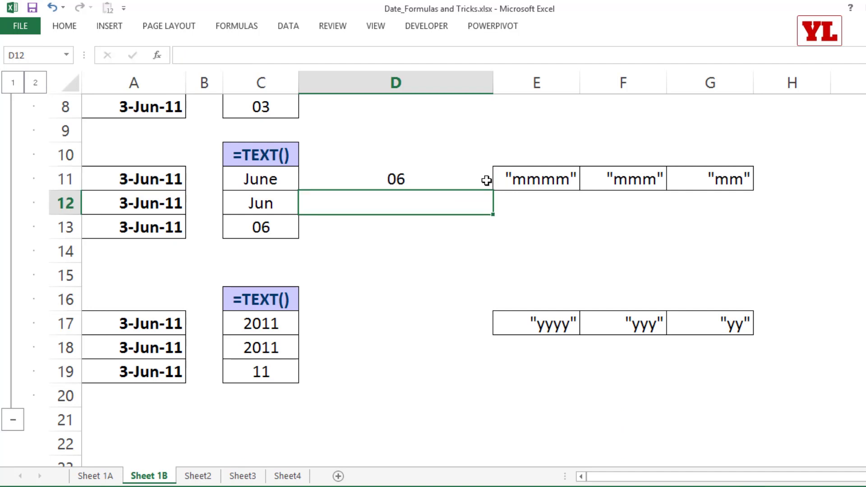
Enter =TEXT(A17,"yyyy") in cell D17 to return the year of the date.
{"action": "left_click", "coordinate": [365, 322]}
{"action": "type", "text": "=tex"}
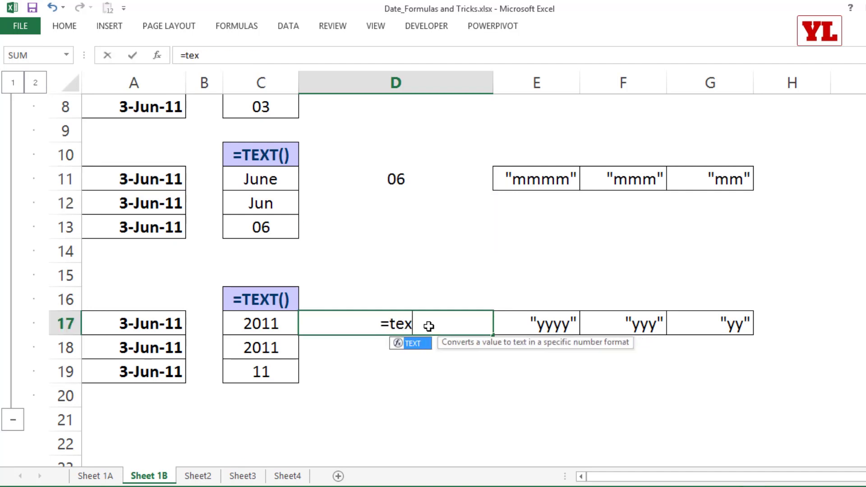
{"action": "key", "text": "Tab"}
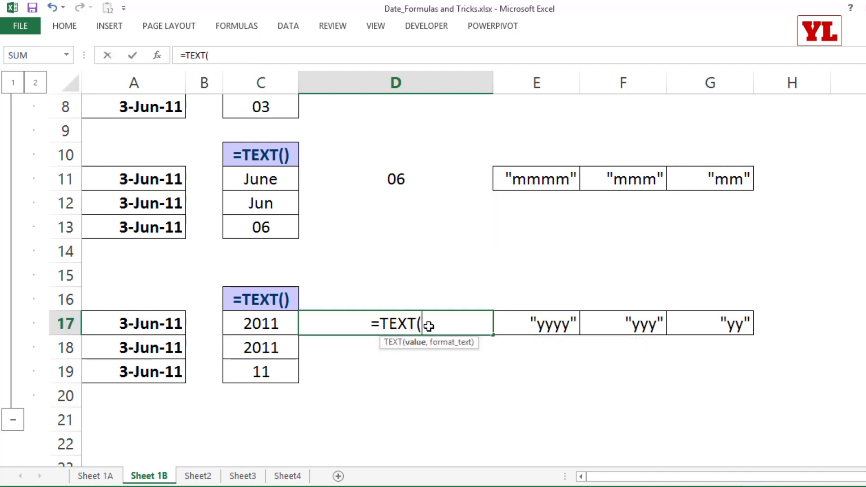
{"action": "left_click", "coordinate": [137, 323]}
{"action": "type", "text": ","}
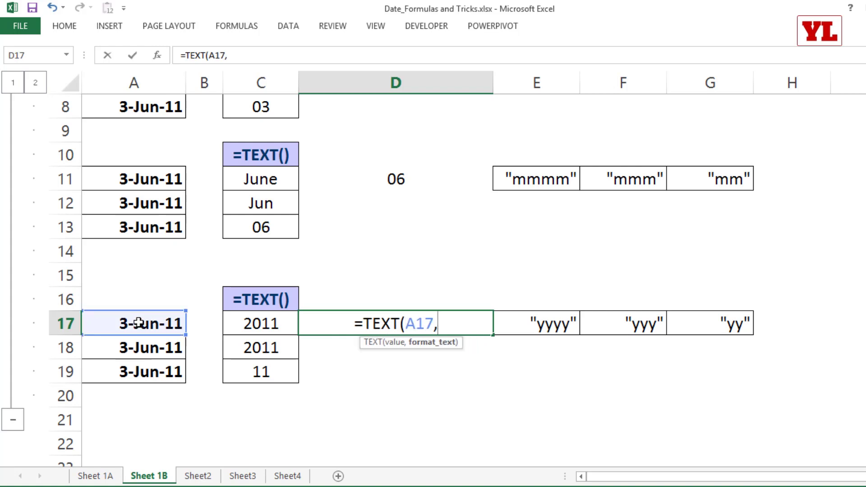
{"action": "type", "text": "\"yyyy\")"}
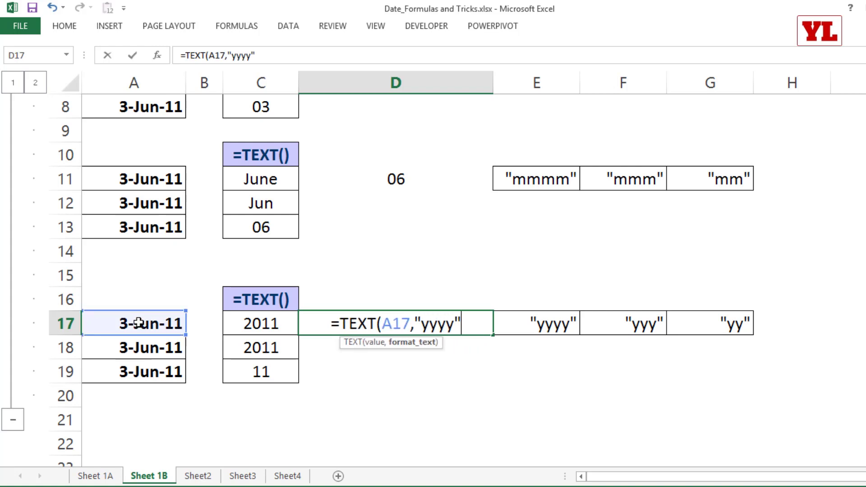
{"action": "key", "text": "Return"}
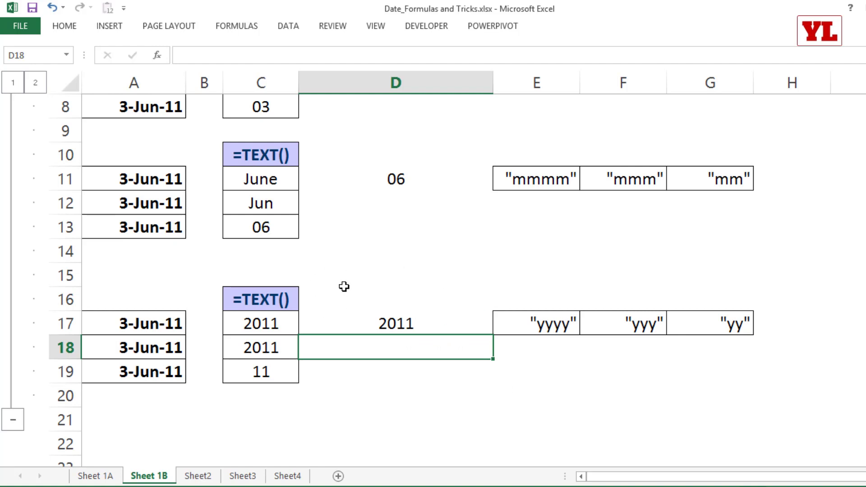
Review the format code in D17, view the Custom number formats for D8, and leave both unchanged.
{"action": "double_click", "coordinate": [399, 328]}
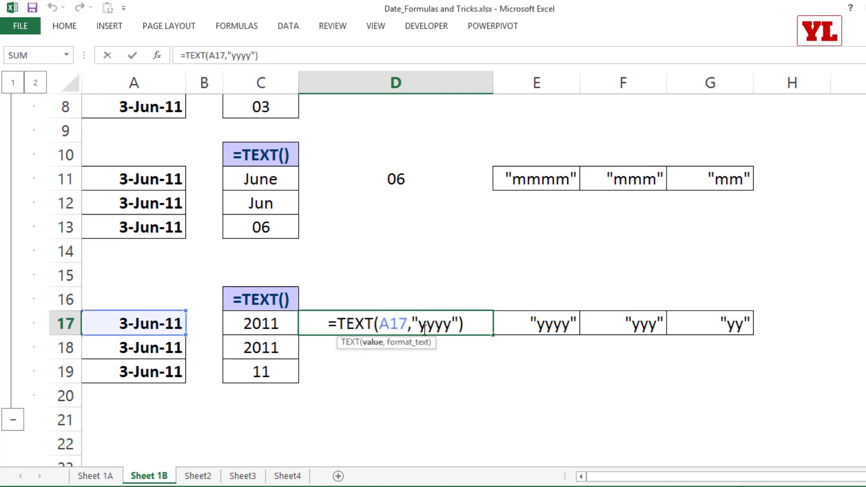
{"action": "left_click_drag", "start_coordinate": [423, 329], "coordinate": [457, 331]}
{"action": "left_click", "coordinate": [365, 106]}
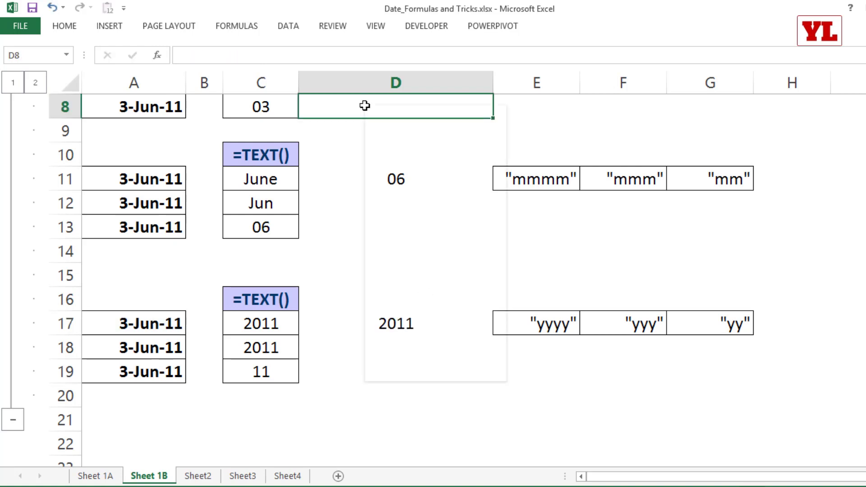
{"action": "right_click", "coordinate": [365, 106]}
{"action": "left_click", "coordinate": [400, 321]}
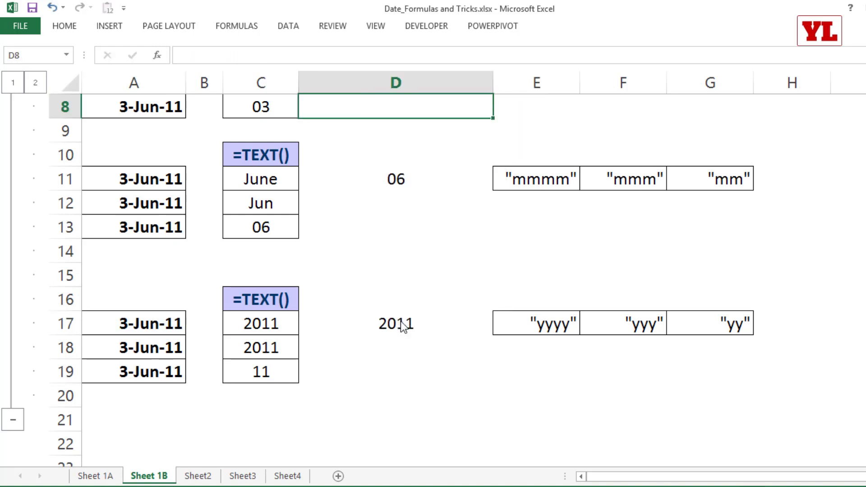
{"action": "left_click", "coordinate": [250, 313]}
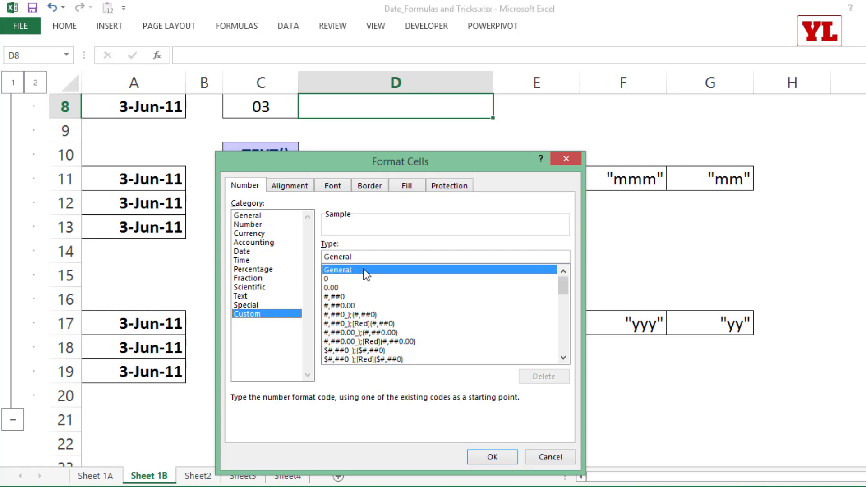
{"action": "key", "text": "Escape"}
Replace the formula in D17 with =TEXT(A17,"dd.mm.yyyy") to show the full date with dot separators.
{"action": "left_click", "coordinate": [144, 324]}
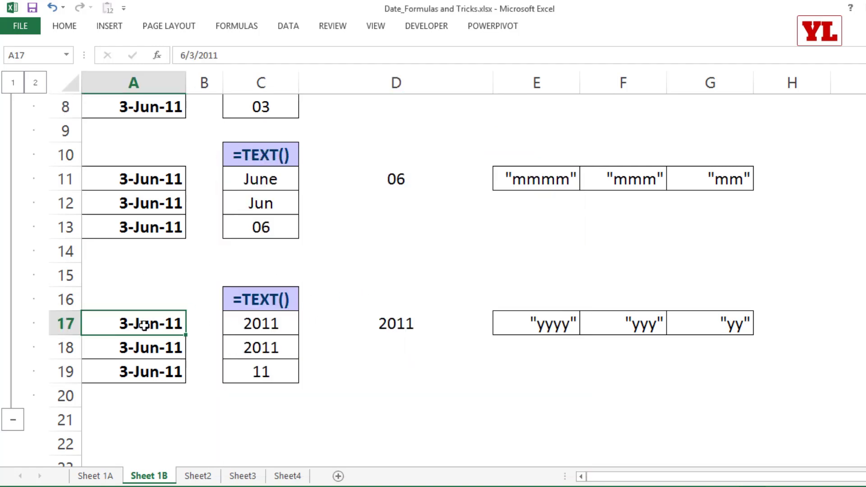
{"action": "left_click", "coordinate": [373, 327]}
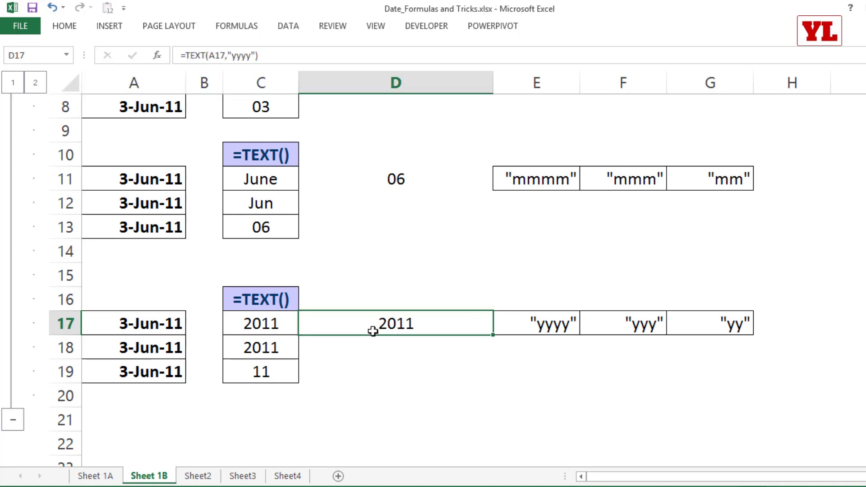
{"action": "type", "text": "="}
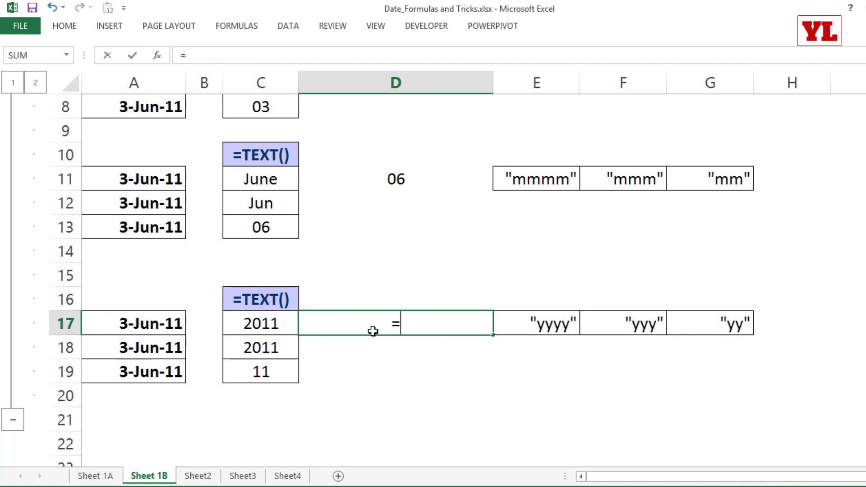
{"action": "type", "text": "te"}
{"action": "key", "text": "Tab"}
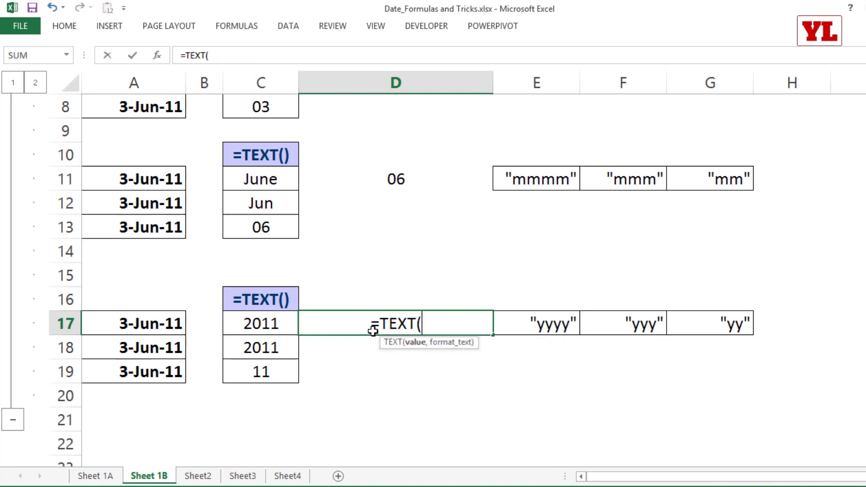
{"action": "left_click", "coordinate": [142, 324]}
{"action": "type", "text": ",\""}
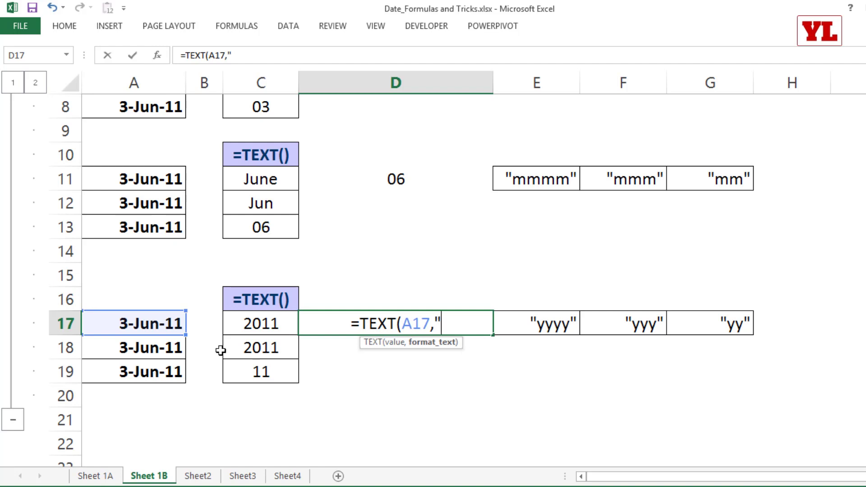
{"action": "type", "text": "dd."}
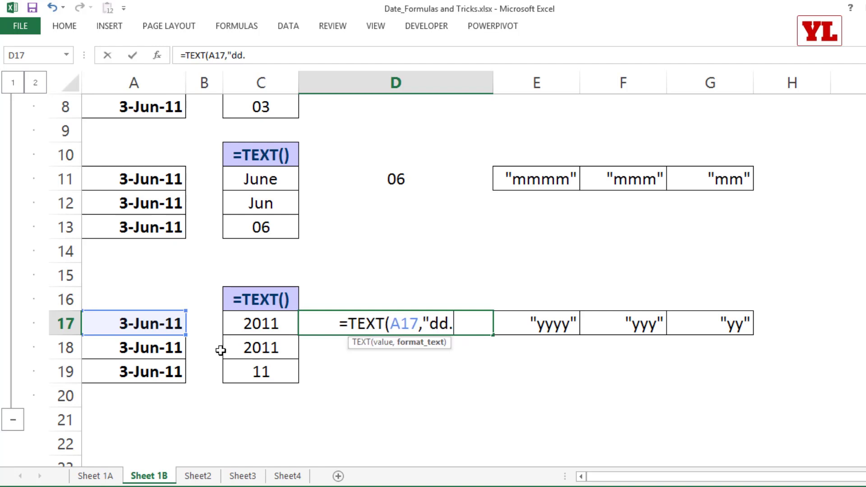
{"action": "type", "text": "mm.yy"}
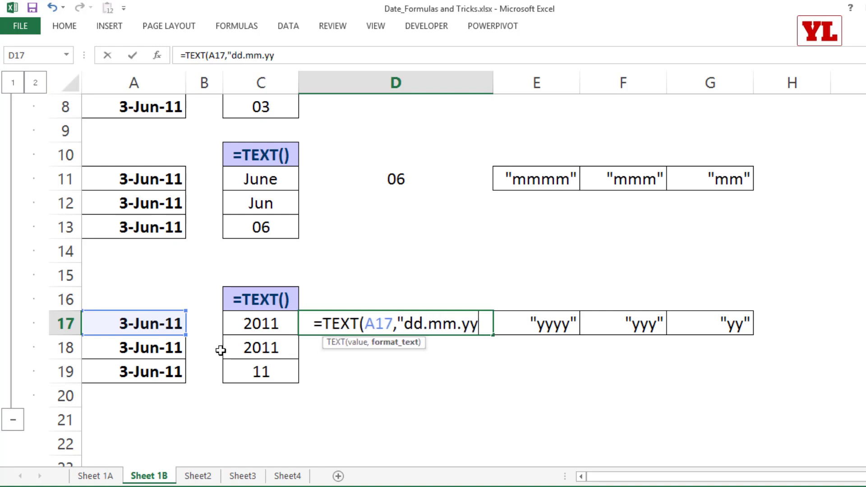
{"action": "type", "text": "yy\""}
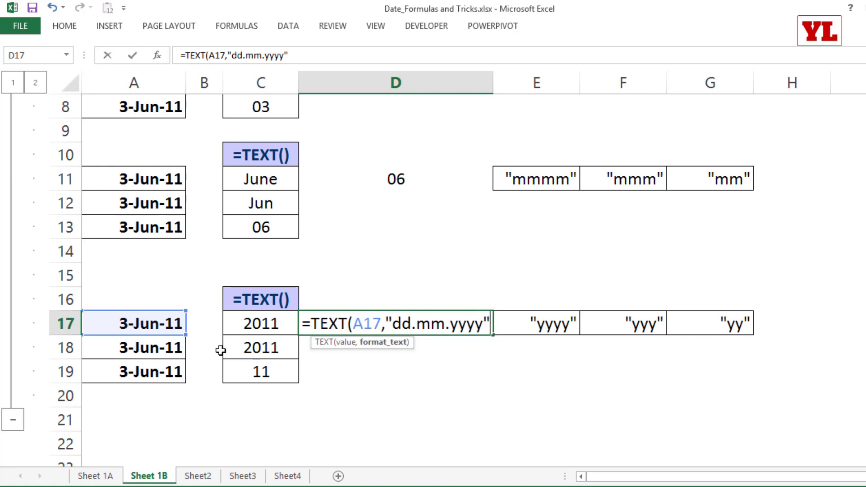
{"action": "type", "text": ")"}
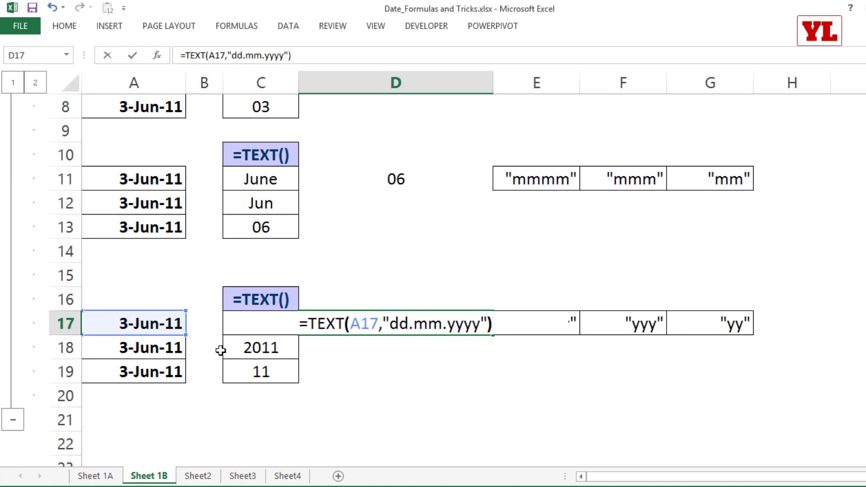
{"action": "key", "text": "Return"}
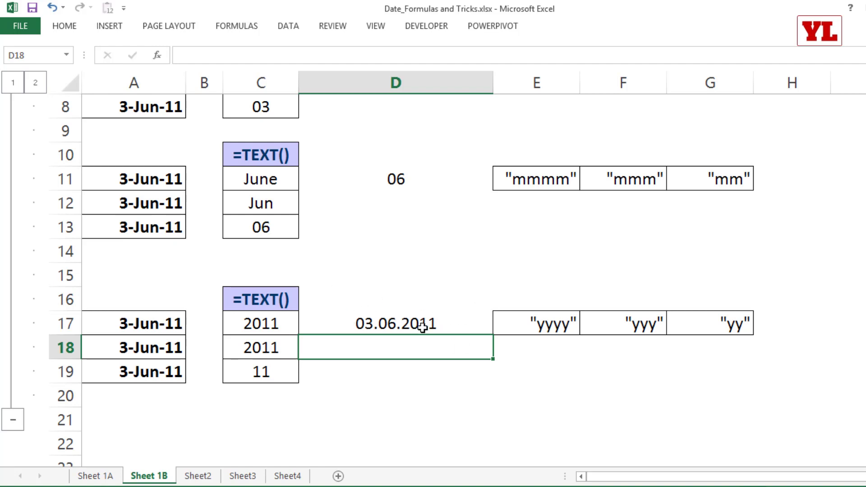
Enter ="Date "&A17 in cell D14 to join the word Date with the date in A17.
{"action": "left_click_drag", "start_coordinate": [379, 262], "coordinate": [418, 261]}
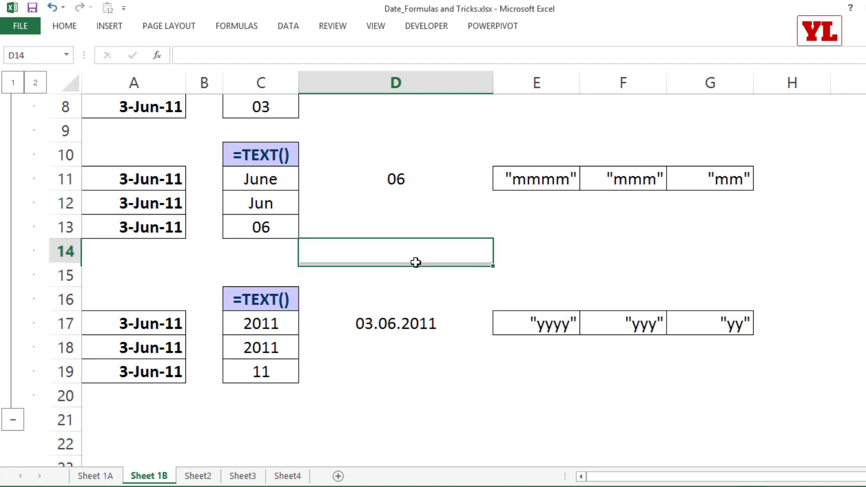
{"action": "type", "text": "=\"Date"}
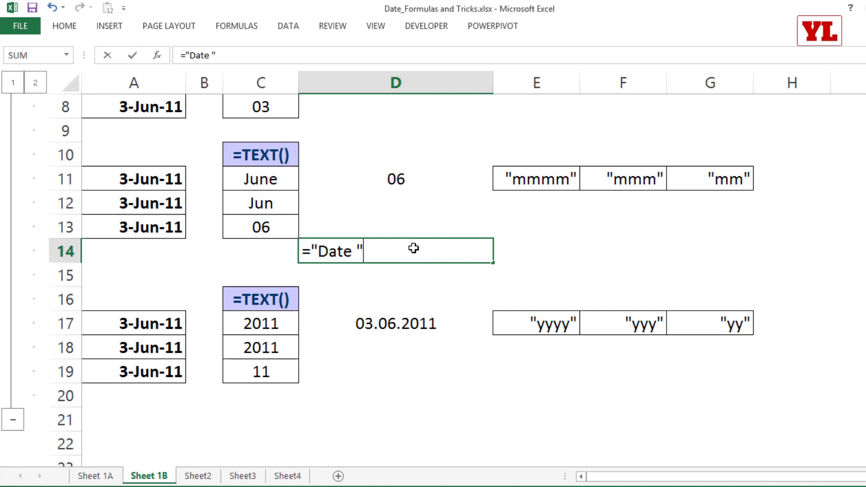
{"action": "type", "text": " \"&"}
{"action": "left_click", "coordinate": [153, 324]}
{"action": "key", "text": "Return"}
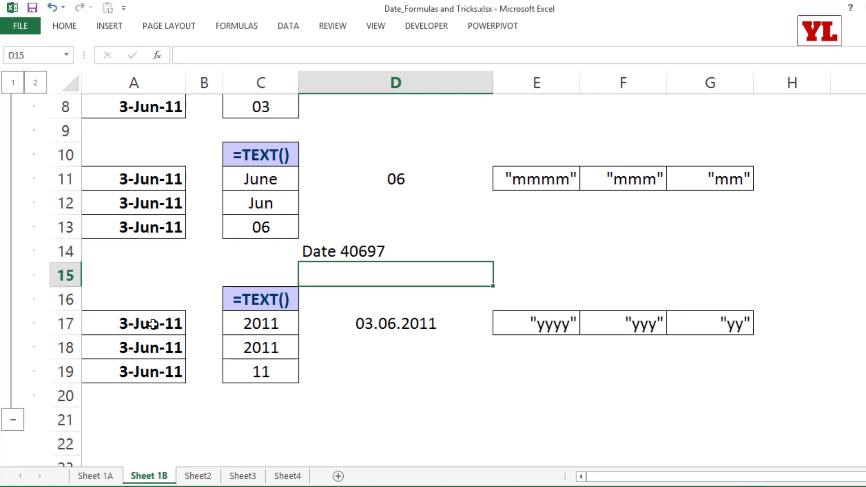
Replace the A17 reference in the D14 formula with TEXT(A17,"dd-mmm-yy") so the joined date is formatted.
{"action": "double_click", "coordinate": [355, 251]}
{"action": "left_click_drag", "start_coordinate": [377, 251], "coordinate": [417, 251]}
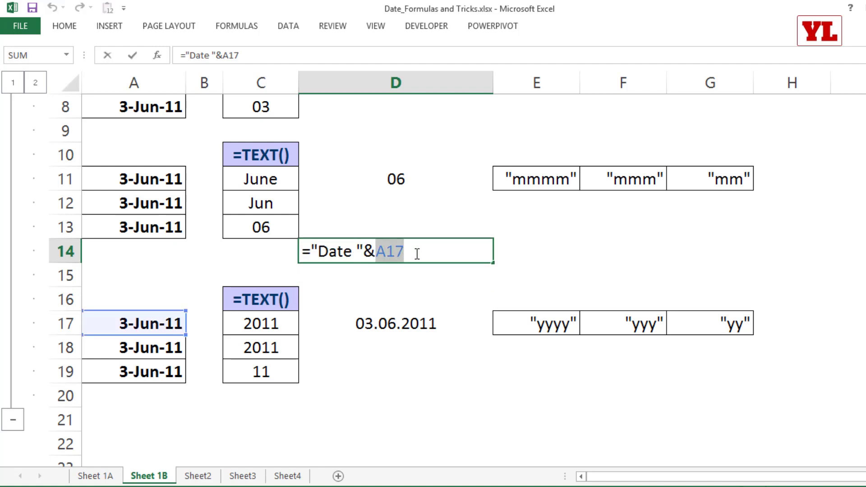
{"action": "type", "text": "text"}
{"action": "key", "text": "Tab"}
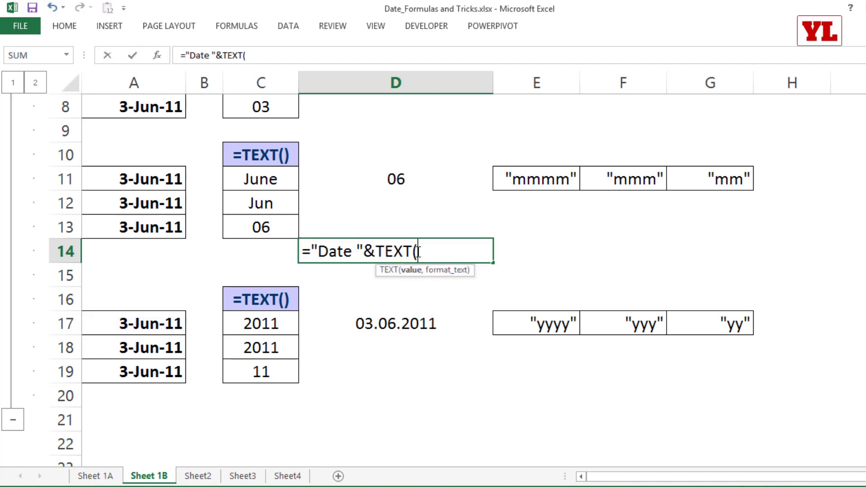
{"action": "left_click", "coordinate": [132, 321]}
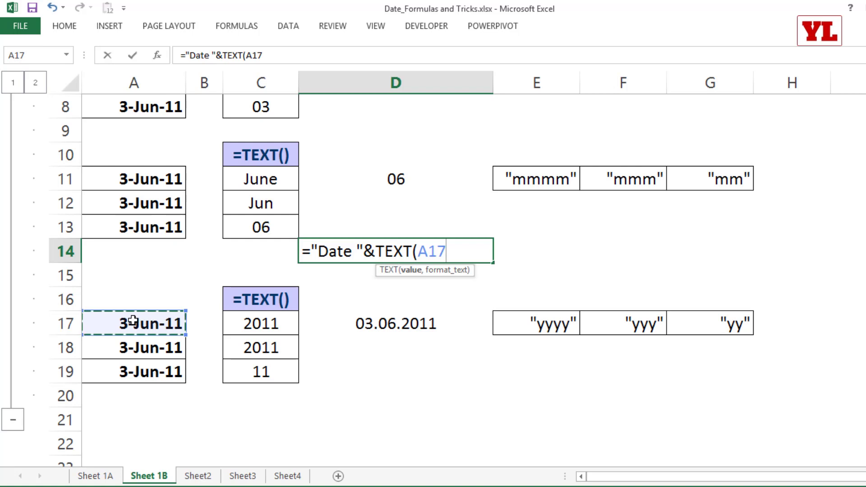
{"action": "type", "text": ",\"dd-"}
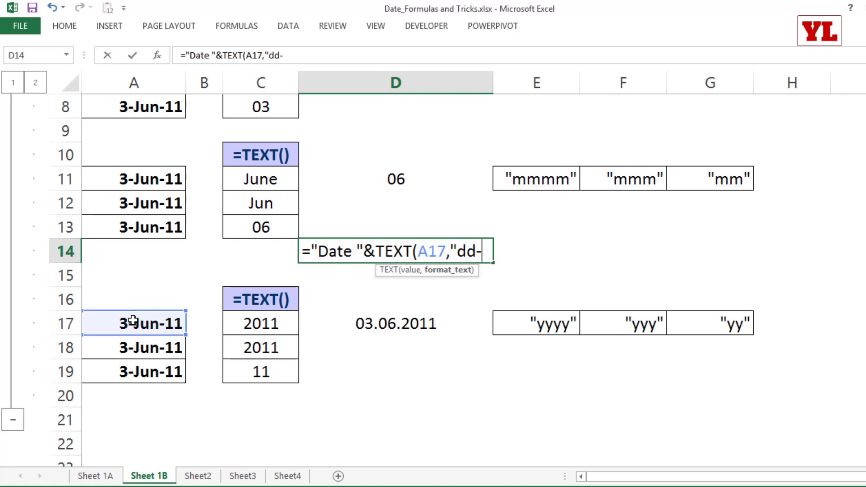
{"action": "type", "text": "mmm-"}
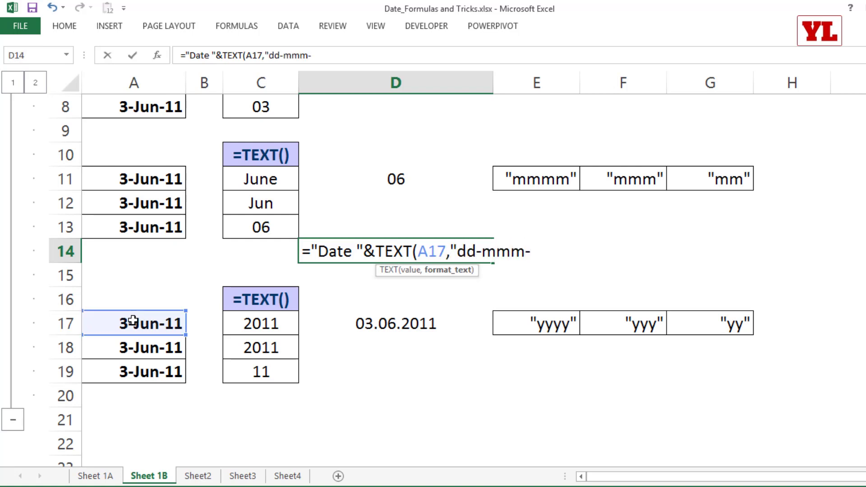
{"action": "type", "text": "yy"}
{"action": "type", "text": ")"}
{"action": "key", "text": "Return"}
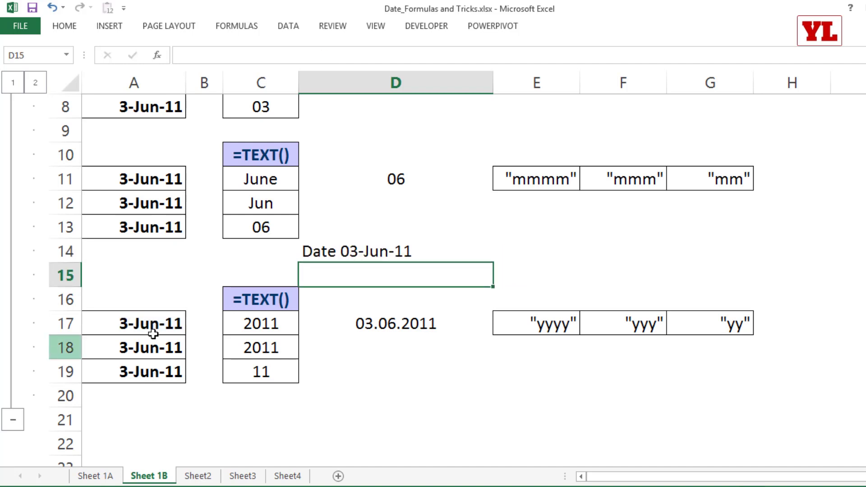
Examine the text string and the TEXT function parts of the formula in D14.
{"action": "double_click", "coordinate": [344, 251]}
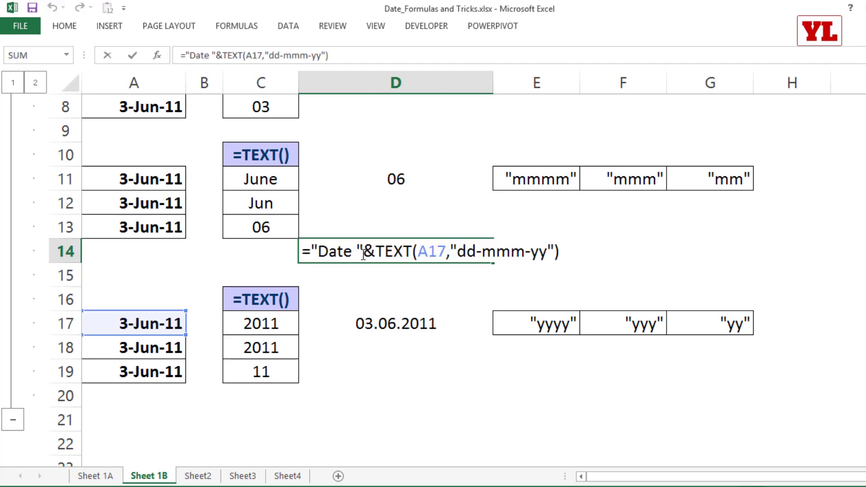
{"action": "left_click_drag", "start_coordinate": [368, 247], "coordinate": [317, 251]}
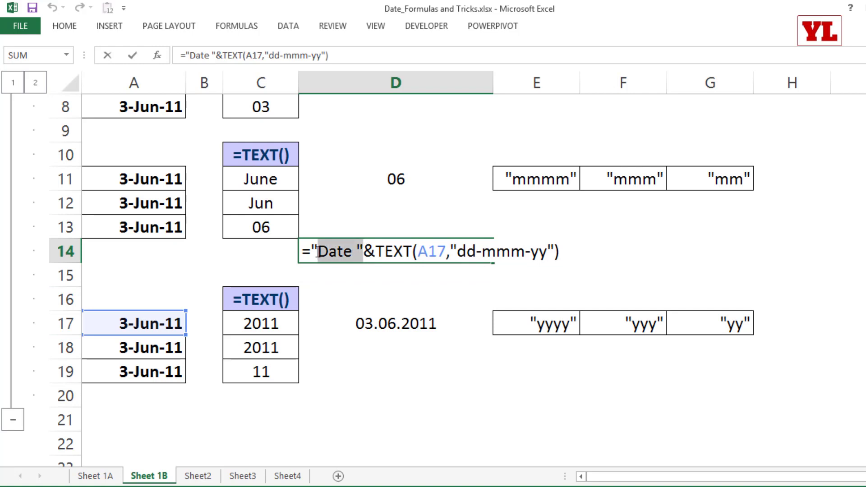
{"action": "left_click", "coordinate": [430, 249]}
{"action": "left_click_drag", "start_coordinate": [375, 250], "coordinate": [517, 255]}
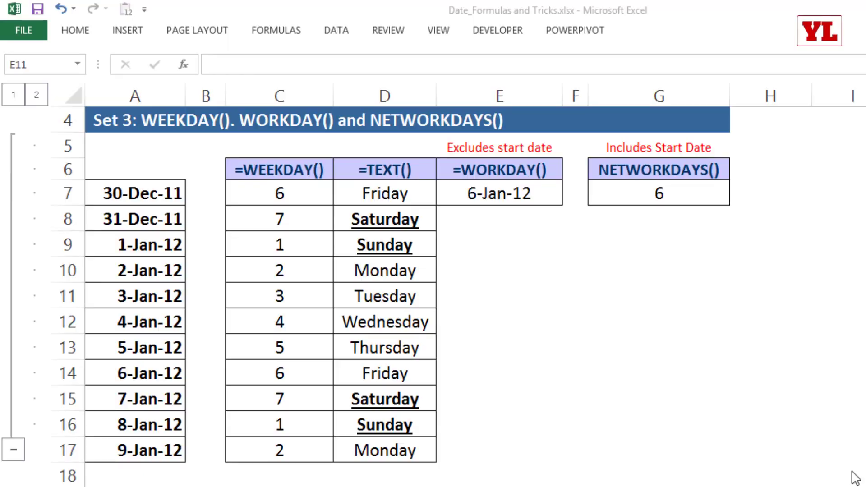
Review the WEEKDAY, WORKDAY, NETWORKDAYS and TEXT column headings in row 6 of the Set 3 table.
{"action": "left_click", "coordinate": [288, 176]}
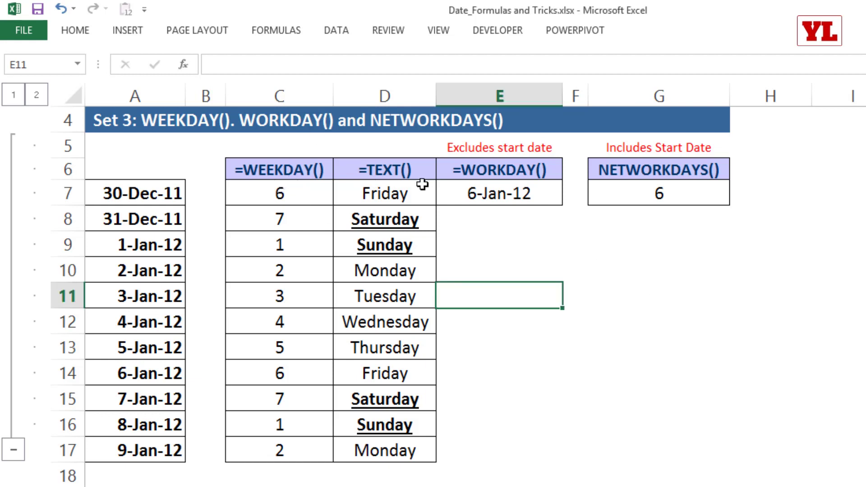
{"action": "left_click", "coordinate": [471, 170]}
{"action": "left_click", "coordinate": [651, 173]}
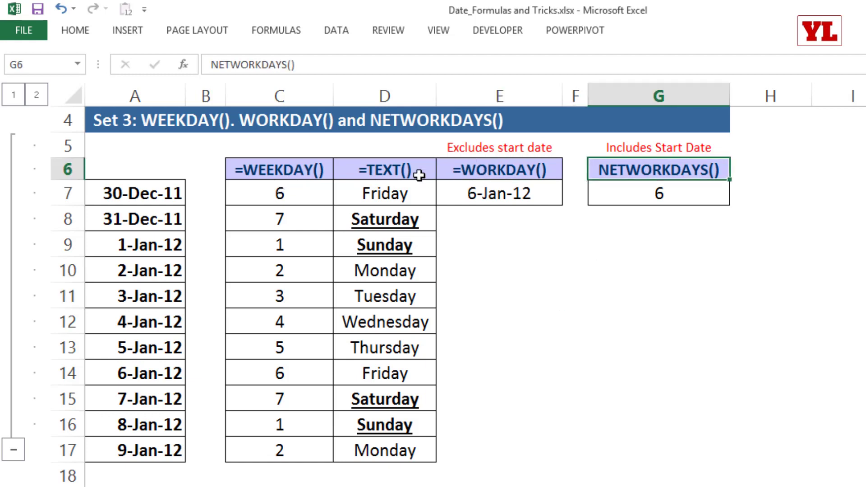
{"action": "left_click", "coordinate": [367, 165]}
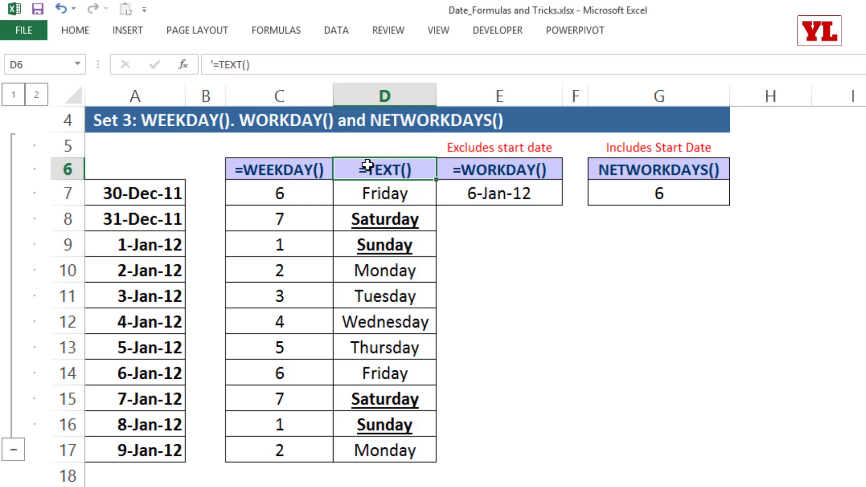
Examine the WEEKDAY formula in C7 and compare the weekday numbers in column C with the day names in column D.
{"action": "left_click", "coordinate": [331, 239]}
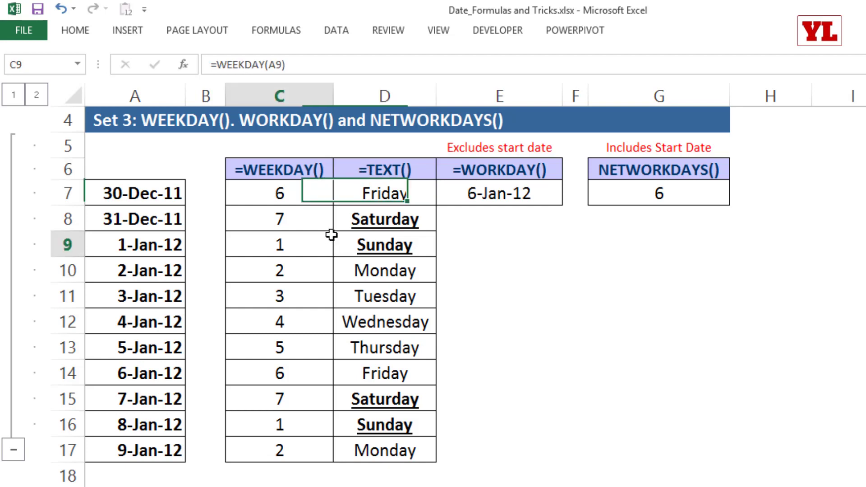
{"action": "double_click", "coordinate": [285, 193]}
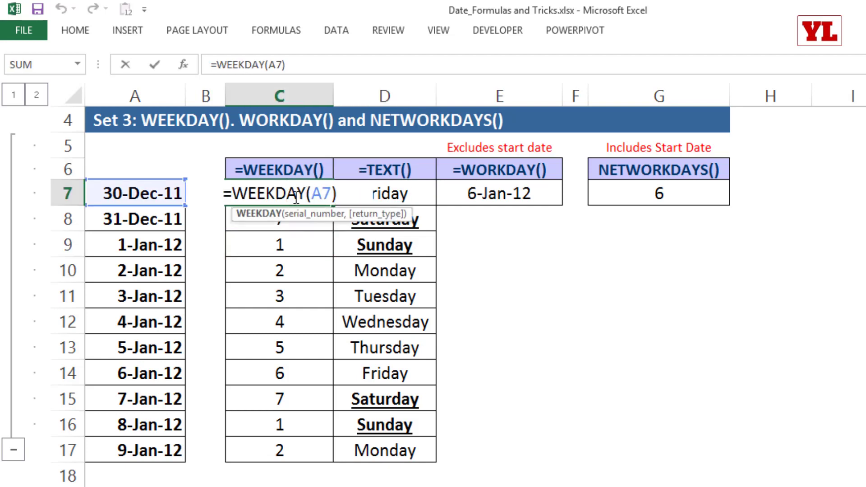
{"action": "left_click", "coordinate": [322, 194]}
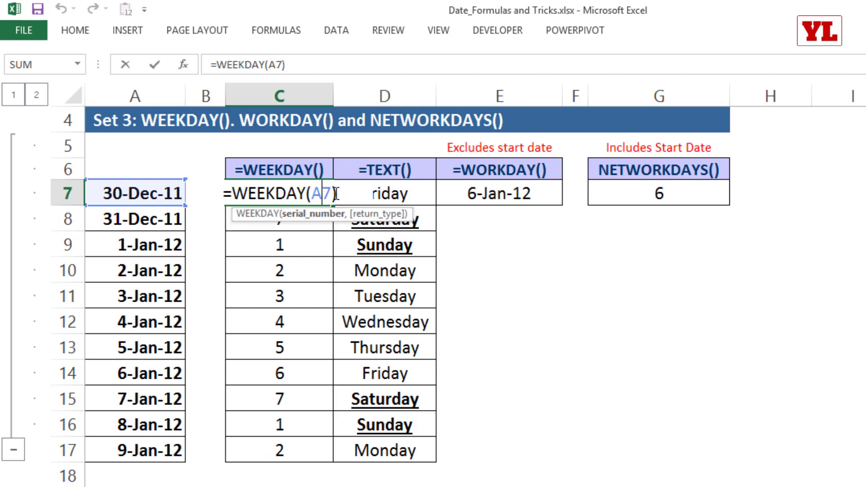
{"action": "key", "text": "Escape"}
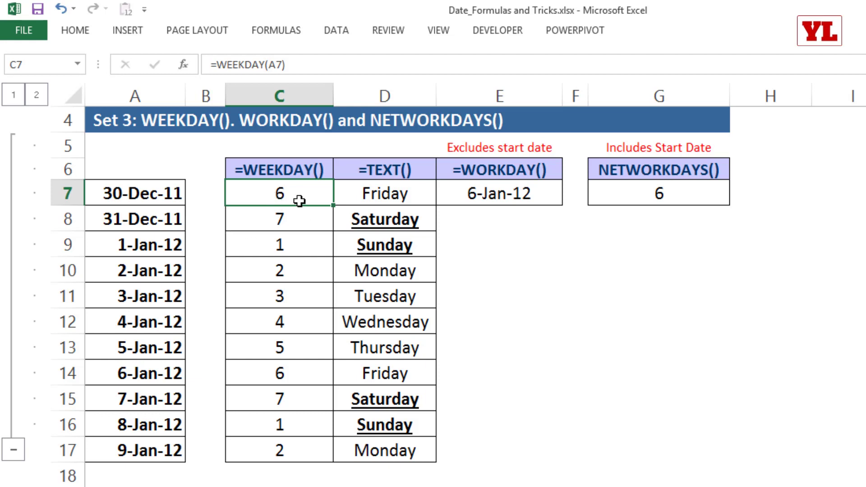
{"action": "left_click", "coordinate": [300, 222]}
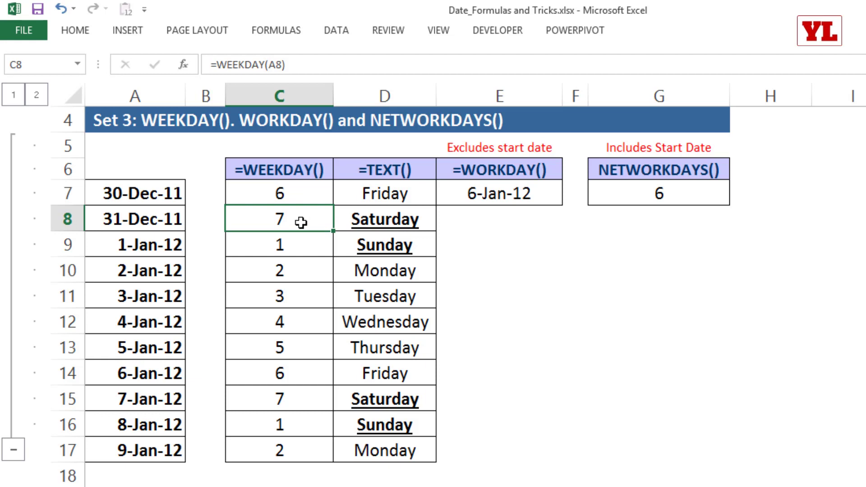
{"action": "left_click", "coordinate": [352, 243]}
{"action": "left_click", "coordinate": [295, 270]}
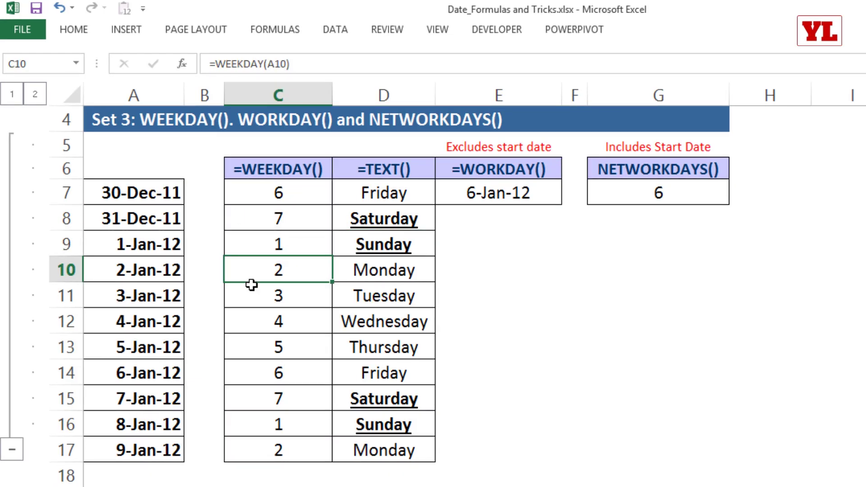
{"action": "left_click", "coordinate": [282, 294]}
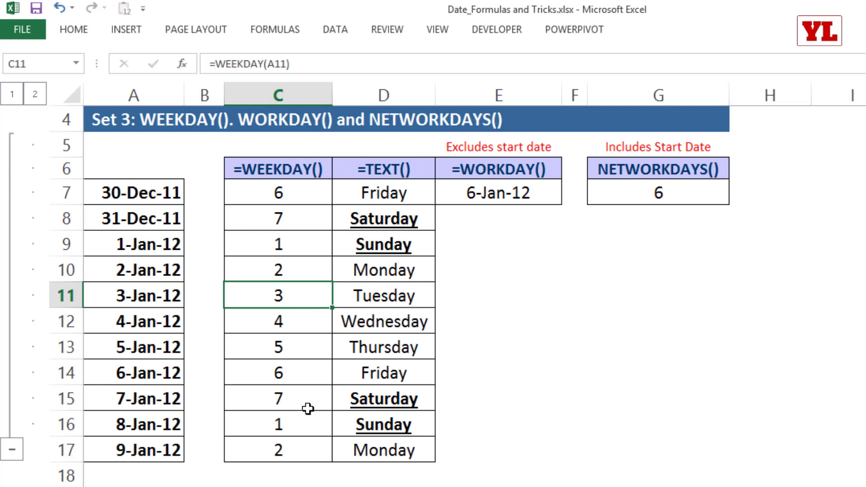
{"action": "left_click", "coordinate": [287, 397]}
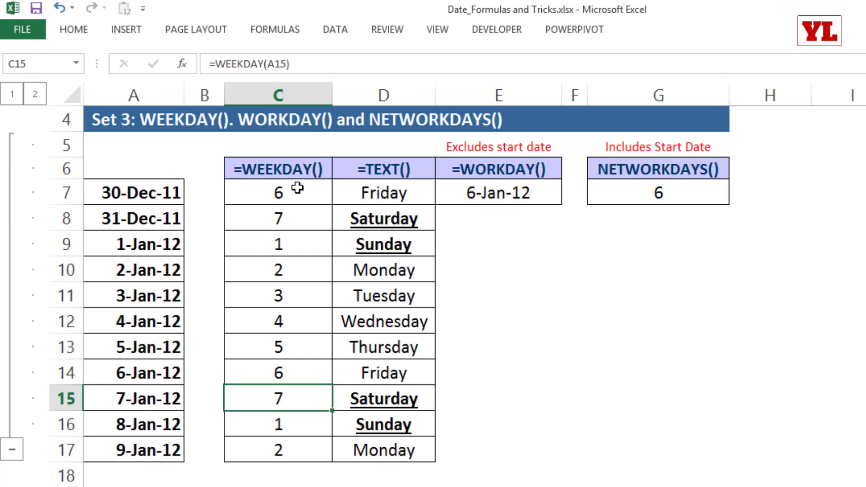
Enter =WORKDAY(A7,5) in E7 to get the date five working days after the date in A7.
{"action": "left_click", "coordinate": [512, 193]}
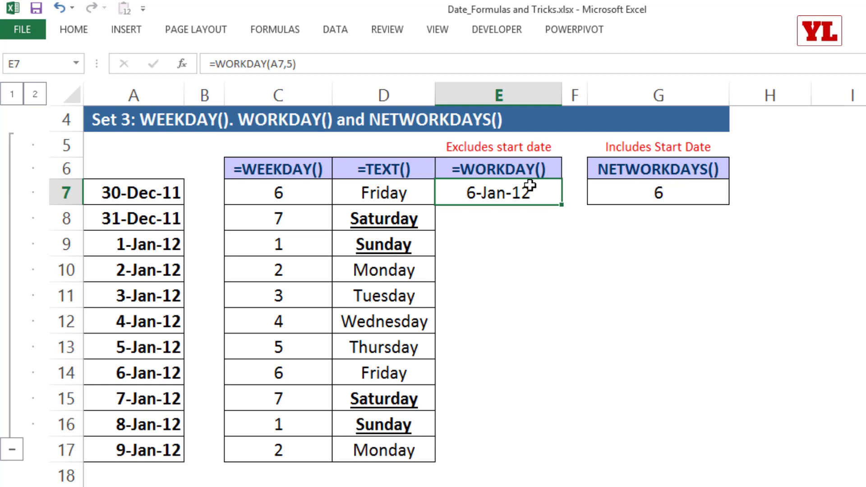
{"action": "type", "text": "=workd"}
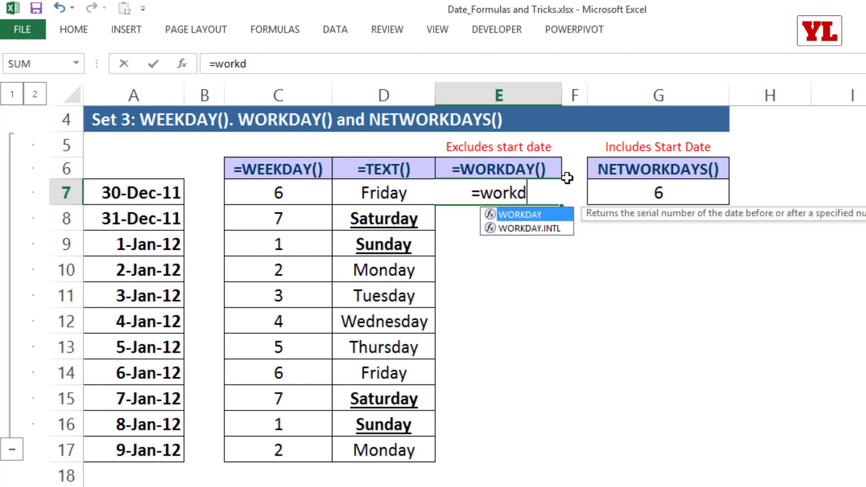
{"action": "key", "text": "Tab"}
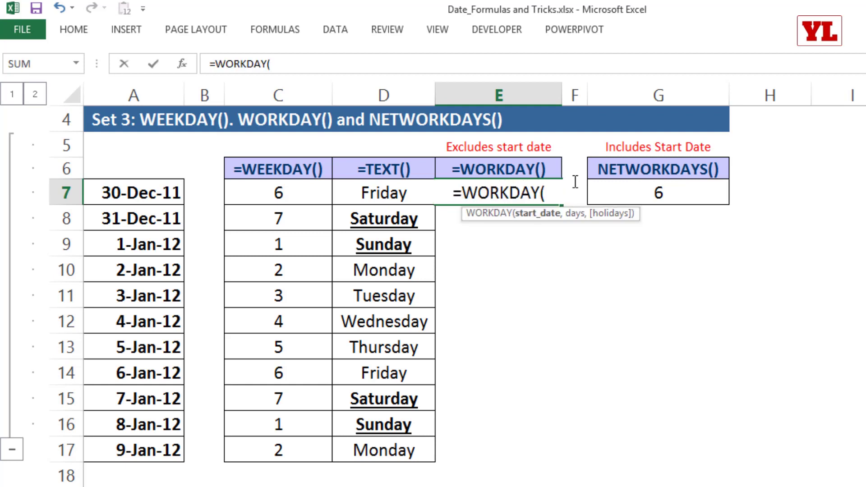
{"action": "left_click", "coordinate": [129, 190]}
{"action": "type", "text": ","}
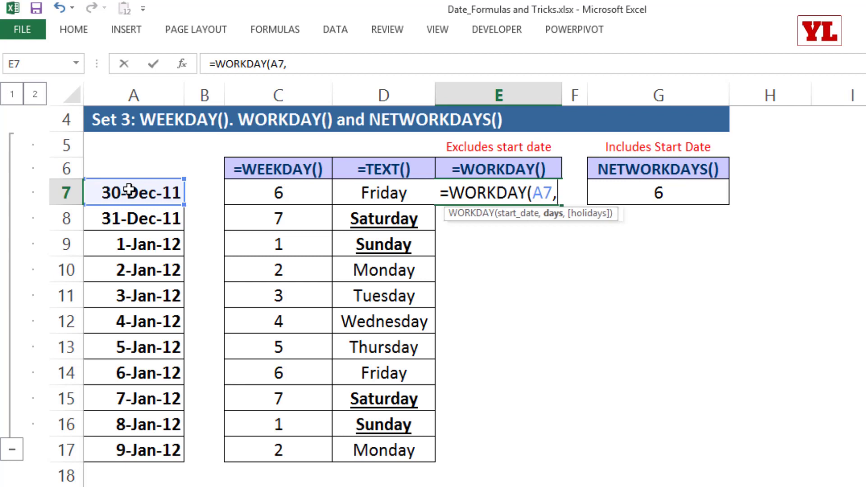
{"action": "type", "text": "5"}
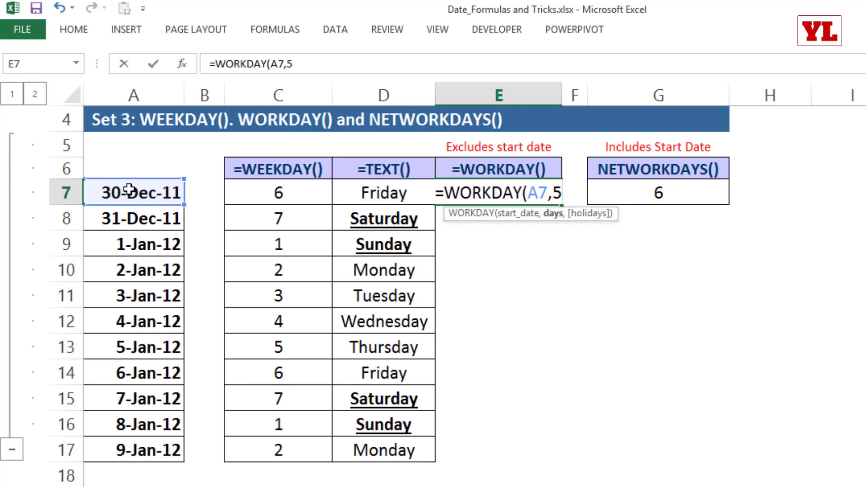
{"action": "type", "text": ")"}
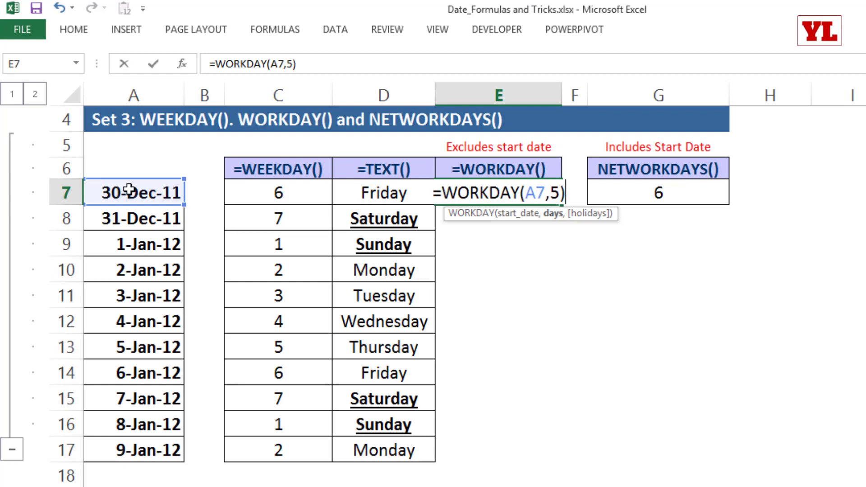
{"action": "key", "text": "Return"}
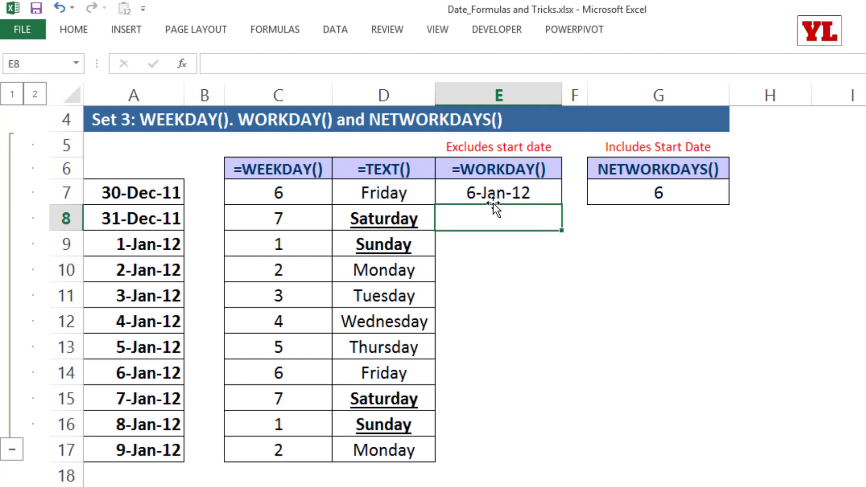
Fill the 2-Jan-12 cell A10 with a light blue theme color to mark the first counted working day.
{"action": "left_click", "coordinate": [73, 29]}
{"action": "left_click", "coordinate": [165, 237]}
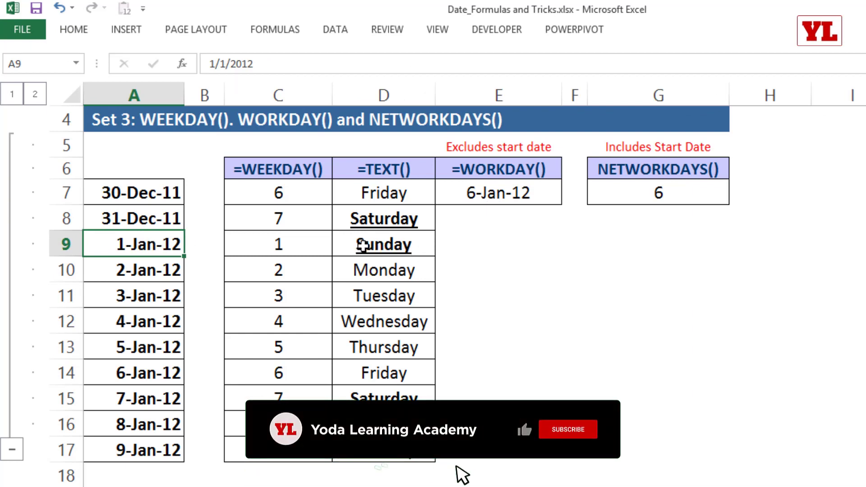
{"action": "left_click", "coordinate": [126, 269]}
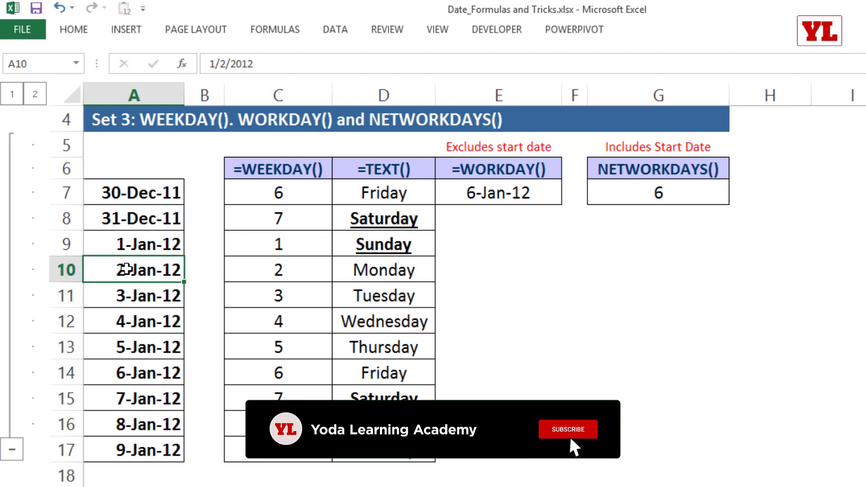
{"action": "key", "text": "alt"}
{"action": "key", "text": "h"}
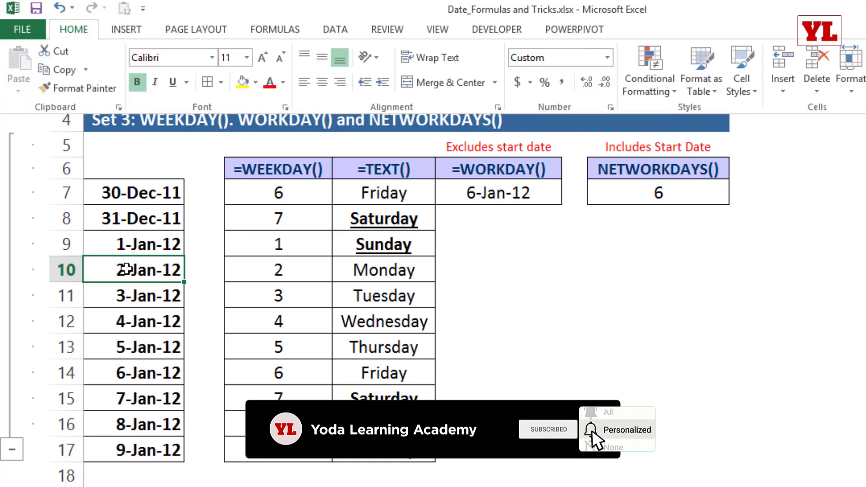
{"action": "key", "text": "h"}
{"action": "key", "text": "Down"}
{"action": "key", "text": "Down"}
{"action": "key", "text": "Down"}
{"action": "key", "text": "Right"}
{"action": "key", "text": "Right"}
{"action": "key", "text": "Right"}
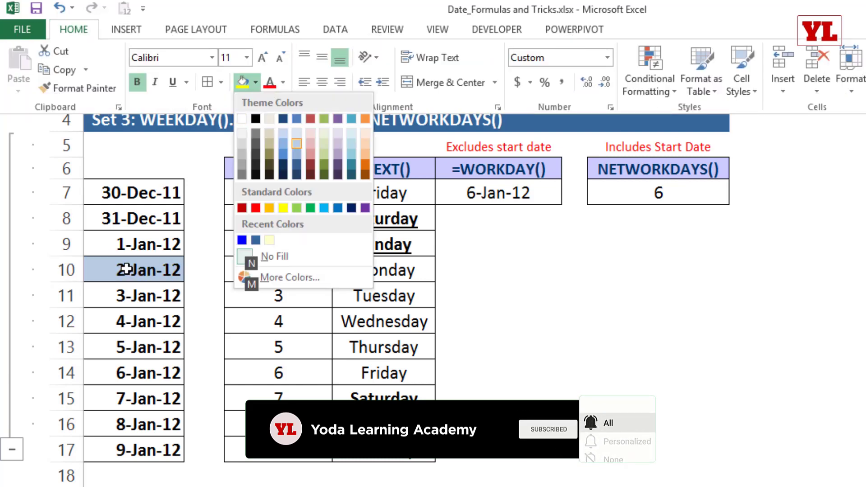
{"action": "key", "text": "Escape"}
{"action": "key", "text": "Escape"}
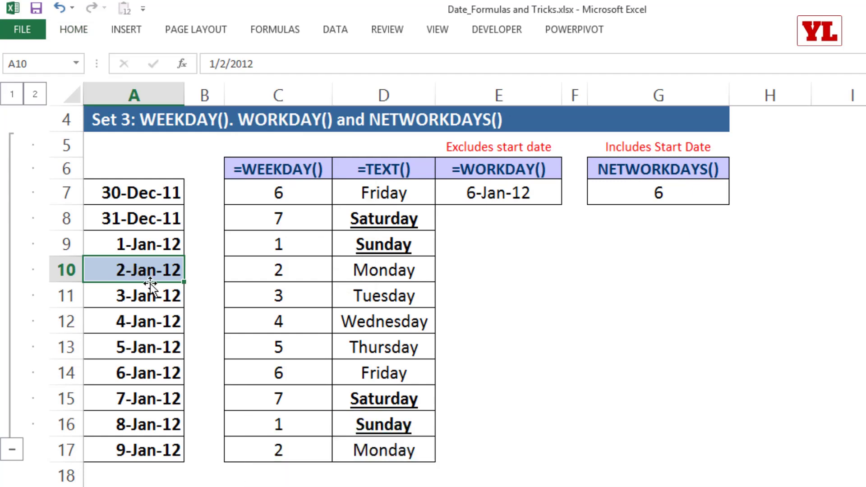
Apply the same light blue fill to the working days 3-Jan-12 to 6-Jan-12 in A11:A14.
{"action": "left_click", "coordinate": [134, 300]}
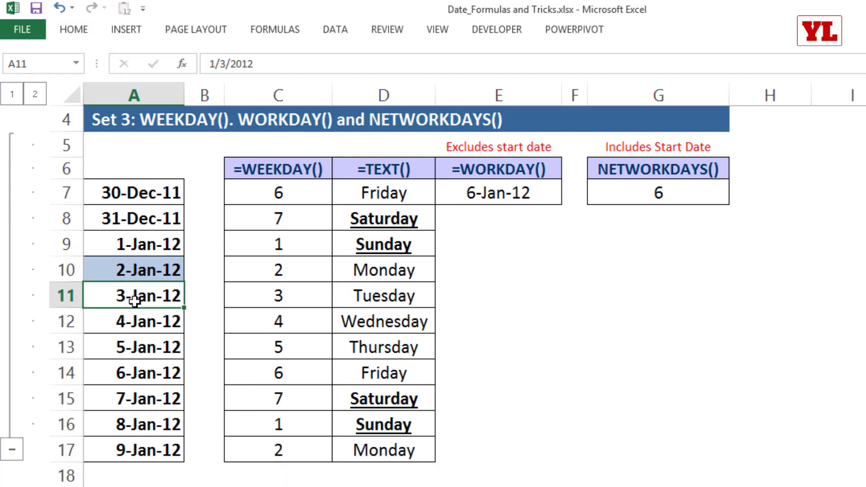
{"action": "left_click", "coordinate": [153, 325], "text": "ctrl"}
{"action": "left_click", "coordinate": [153, 350], "text": "ctrl"}
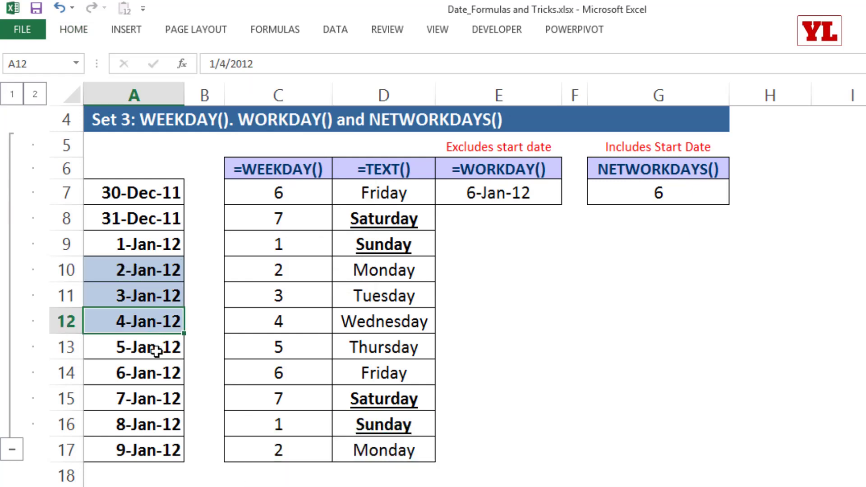
{"action": "left_click", "coordinate": [155, 372], "text": "ctrl"}
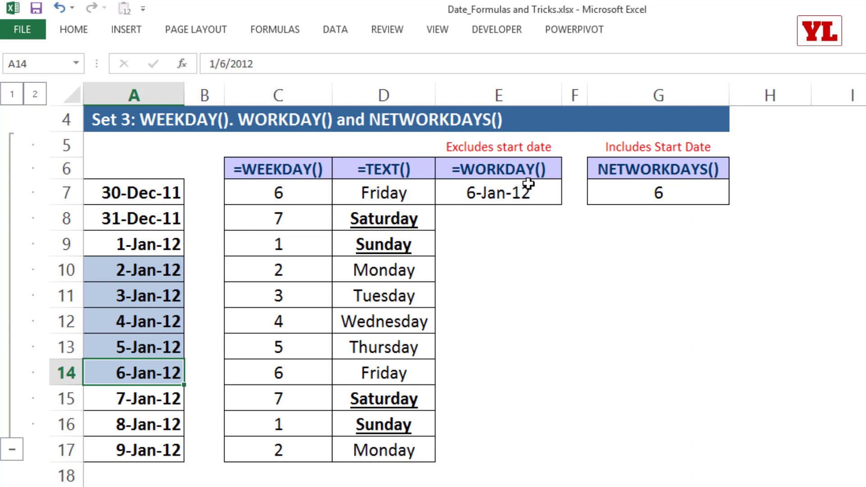
Change the E7 formula to =WORKDAY(A7,5)-1 and compare its result with the dates in column A.
{"action": "left_click", "coordinate": [138, 195]}
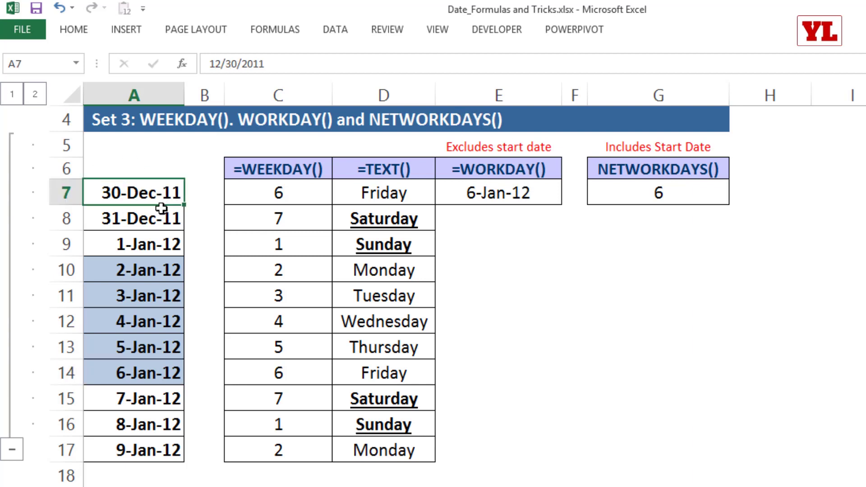
{"action": "left_click", "coordinate": [496, 193]}
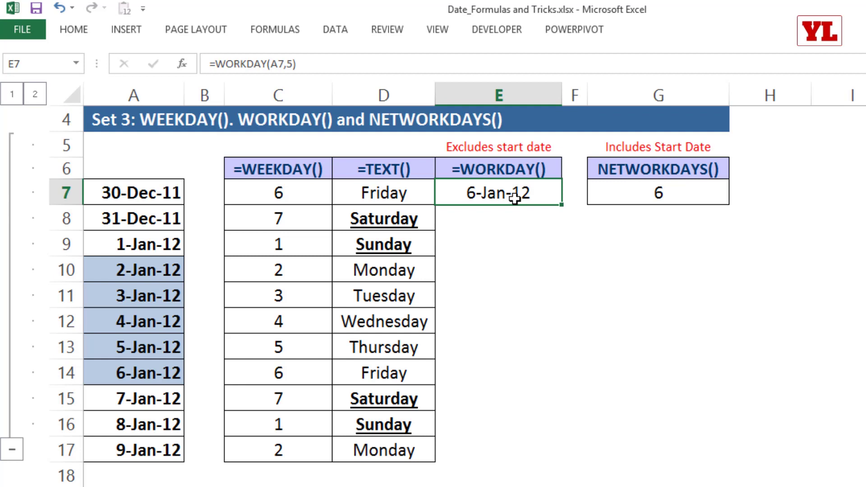
{"action": "double_click", "coordinate": [557, 201]}
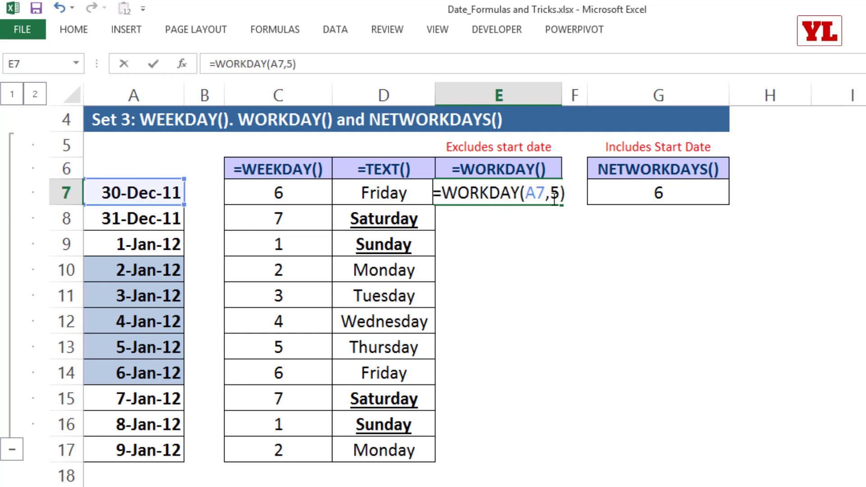
{"action": "type", "text": "-1"}
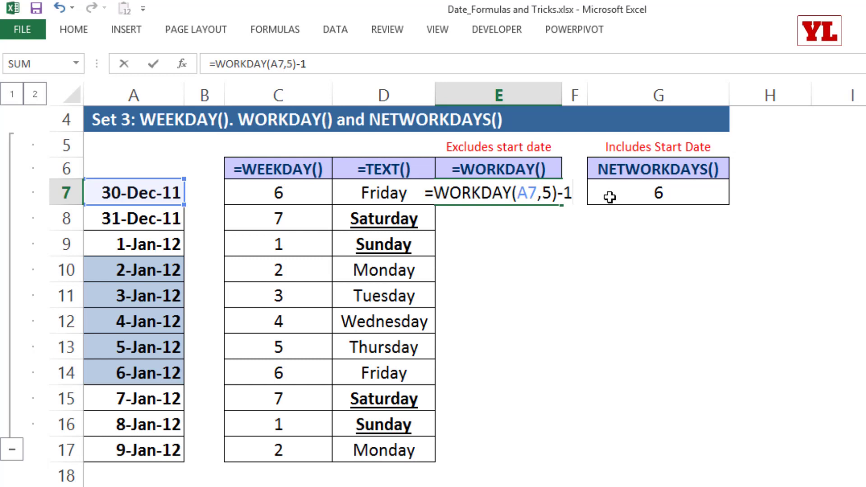
{"action": "key", "text": "Return"}
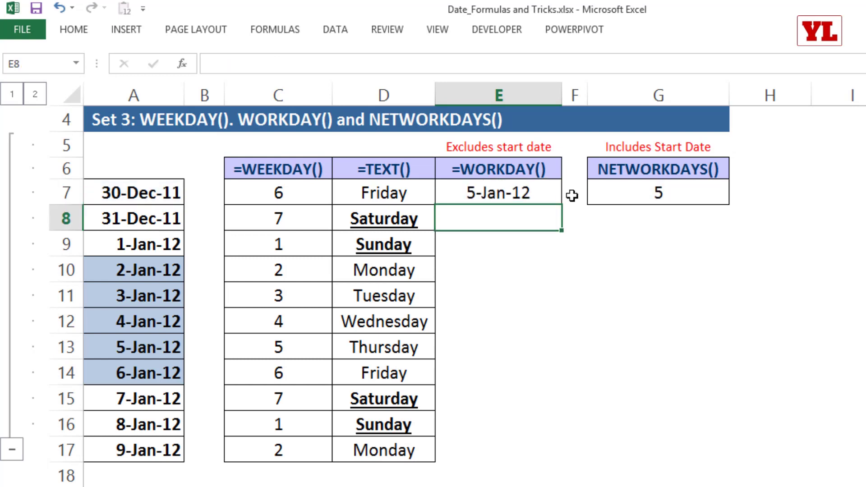
{"action": "left_click", "coordinate": [146, 354]}
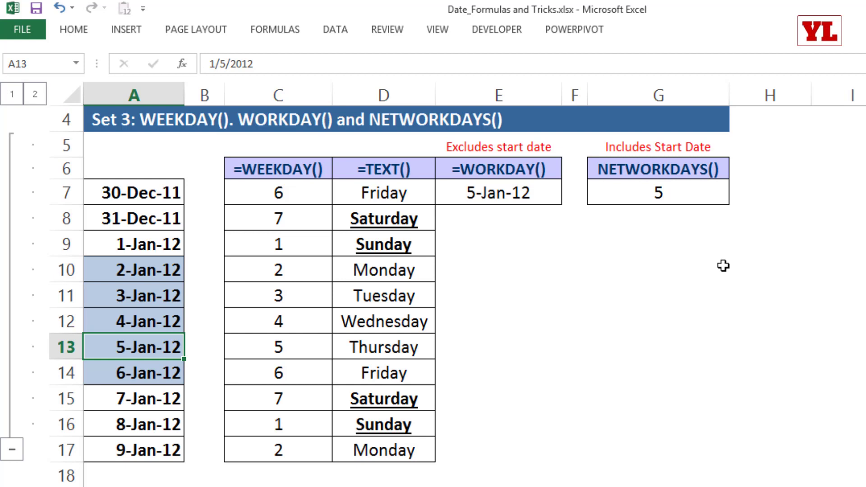
Enter =NETWORKDAYS(A7,A14) in G8 to count the working days between the two dates, and check its arguments.
{"action": "left_click", "coordinate": [634, 217]}
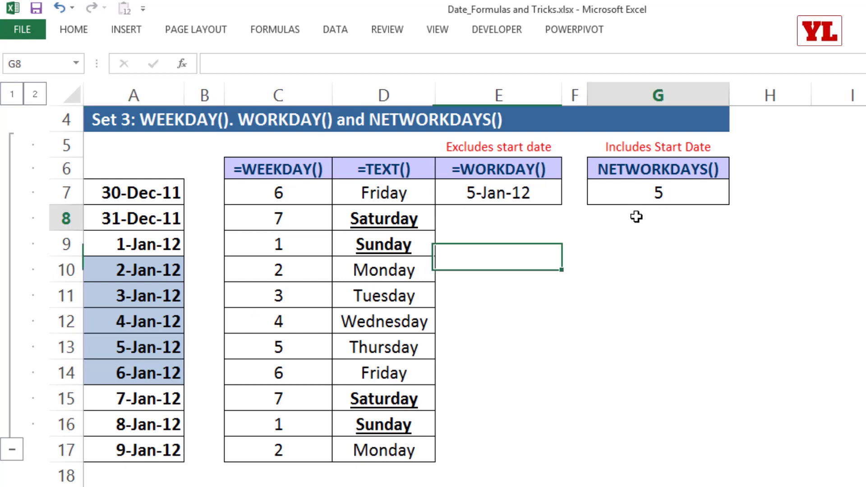
{"action": "type", "text": "=netw"}
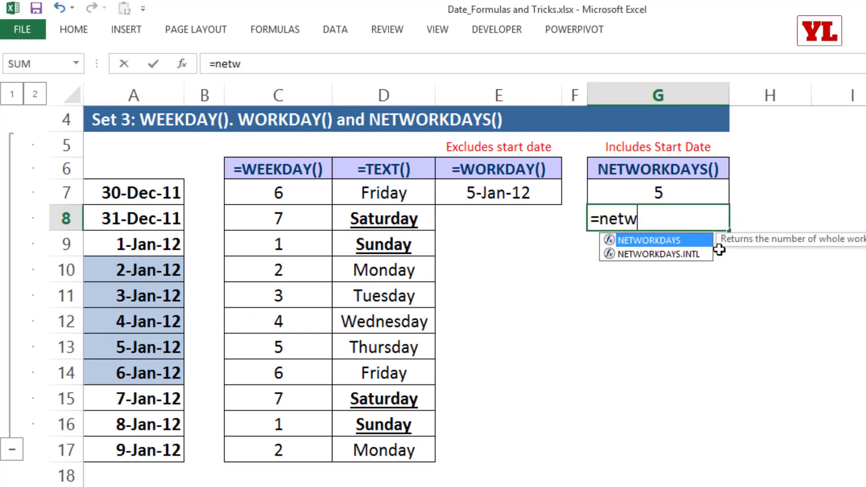
{"action": "key", "text": "Tab"}
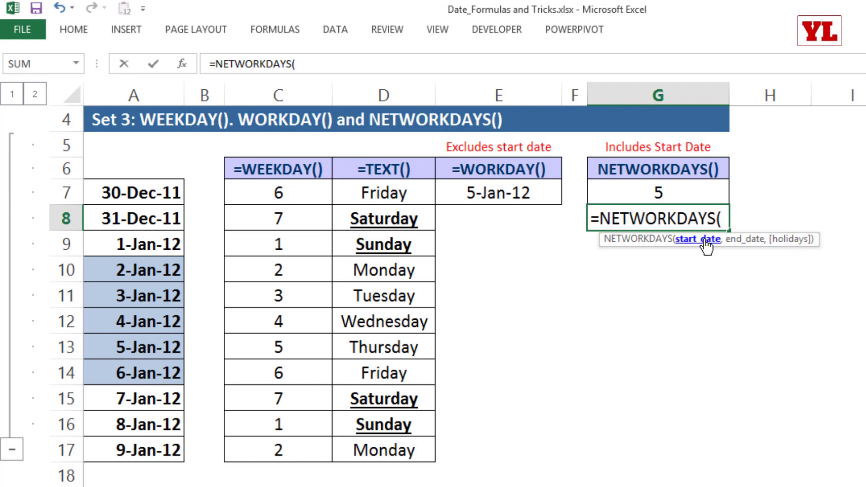
{"action": "left_click", "coordinate": [130, 192]}
{"action": "type", "text": ","}
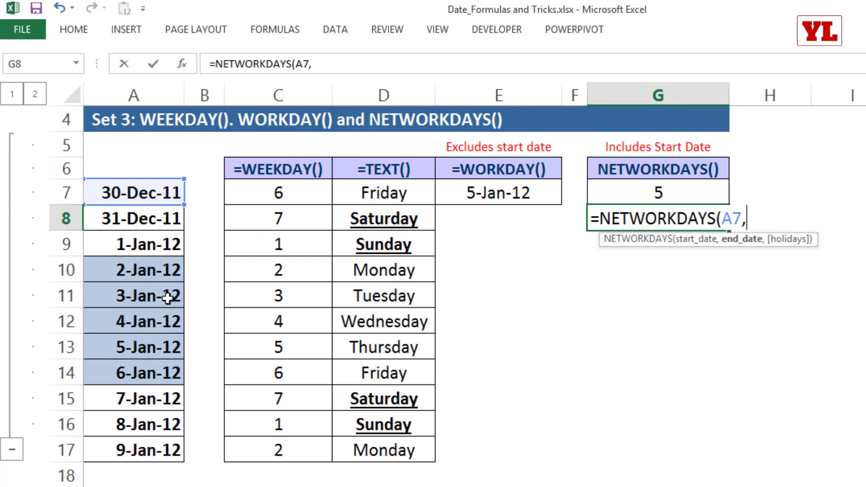
{"action": "left_click", "coordinate": [139, 372]}
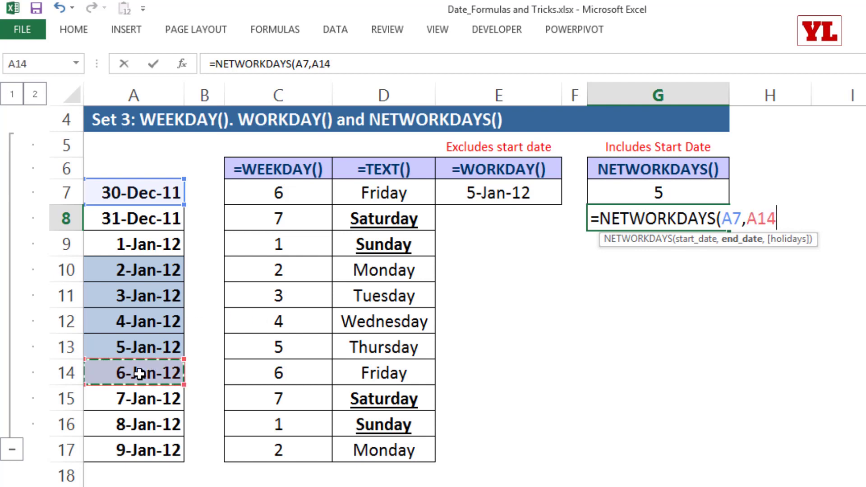
{"action": "type", "text": ")"}
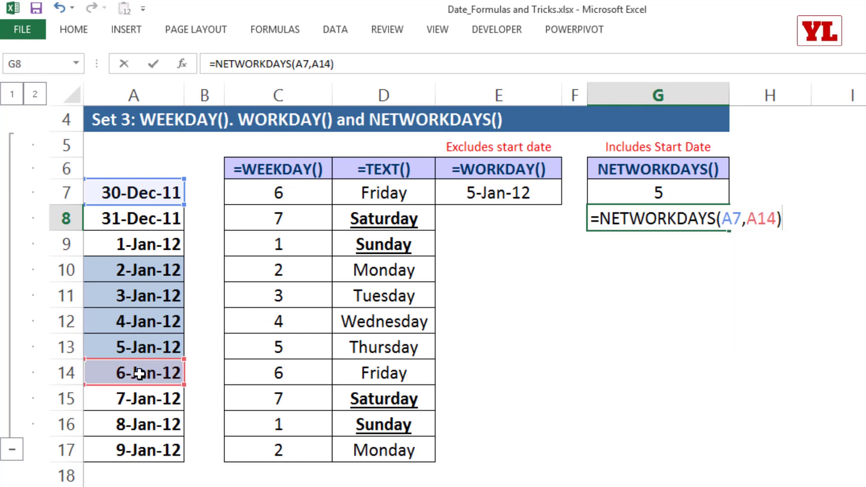
{"action": "key", "text": "Return"}
{"action": "left_click", "coordinate": [701, 215]}
{"action": "double_click", "coordinate": [700, 215]}
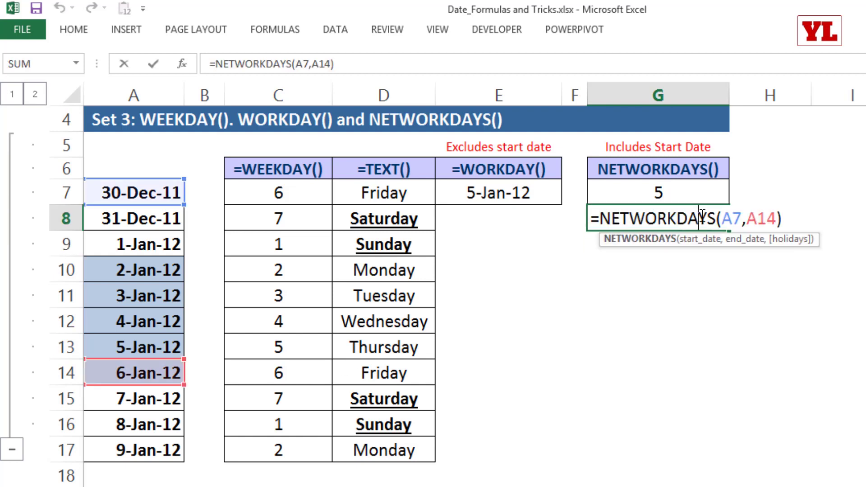
{"action": "key", "text": "Escape"}
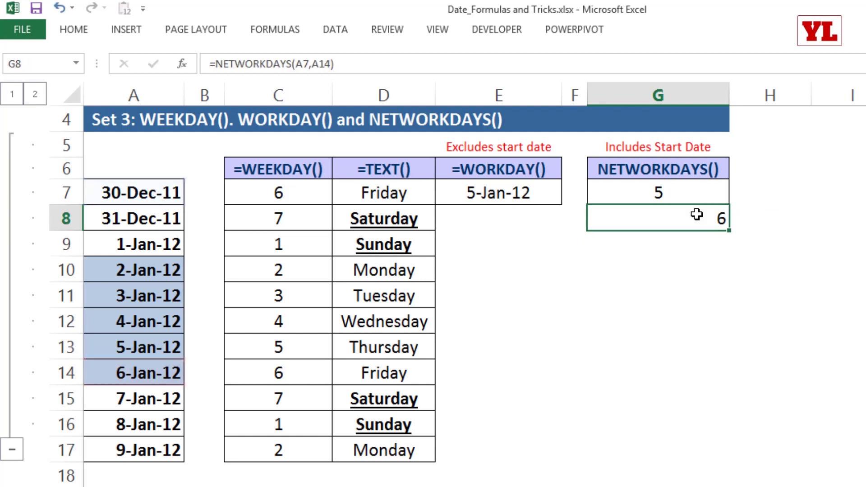
Fill the start date in A7 with the same light blue to mark it as a counted working day.
{"action": "left_click_drag", "start_coordinate": [144, 374], "coordinate": [157, 271]}
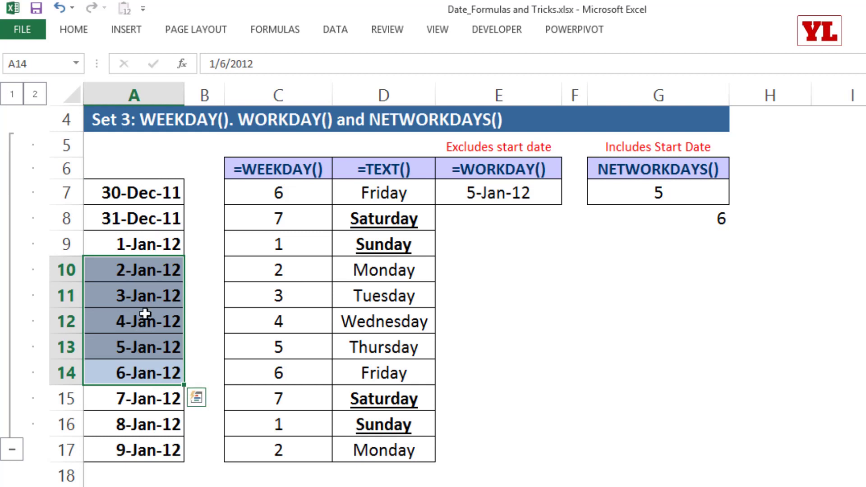
{"action": "left_click", "coordinate": [129, 199]}
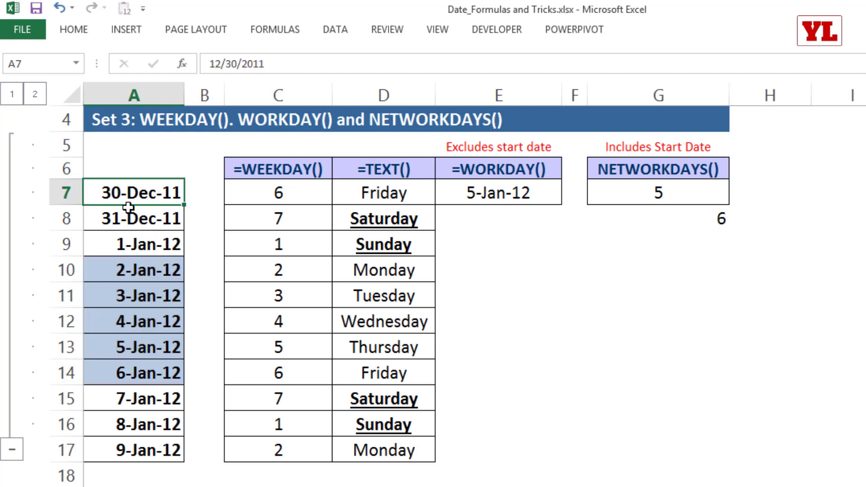
{"action": "left_click", "coordinate": [78, 32]}
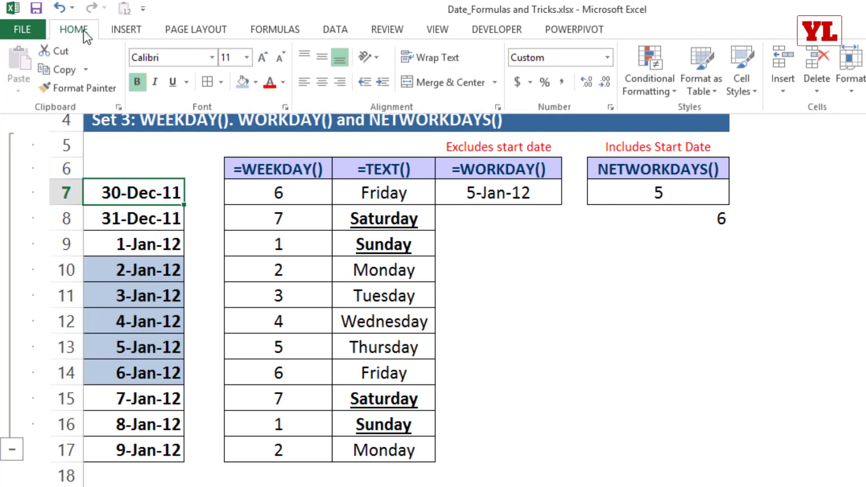
{"action": "left_click", "coordinate": [247, 82]}
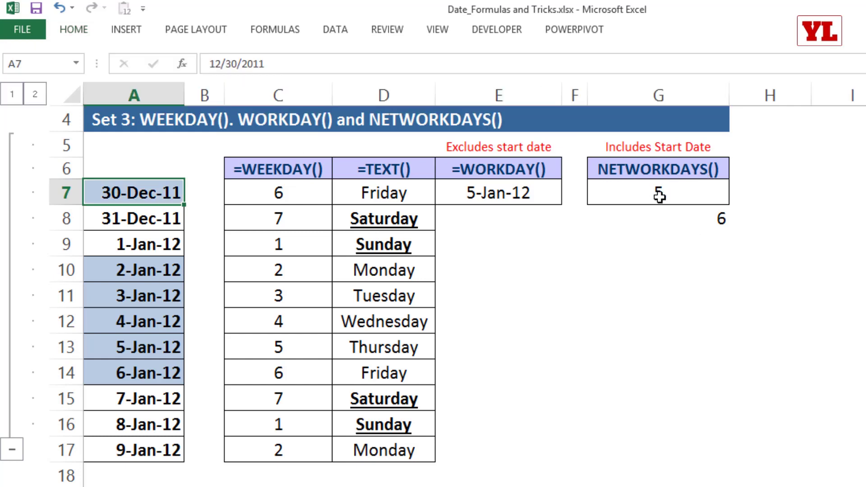
{"action": "left_click", "coordinate": [148, 375]}
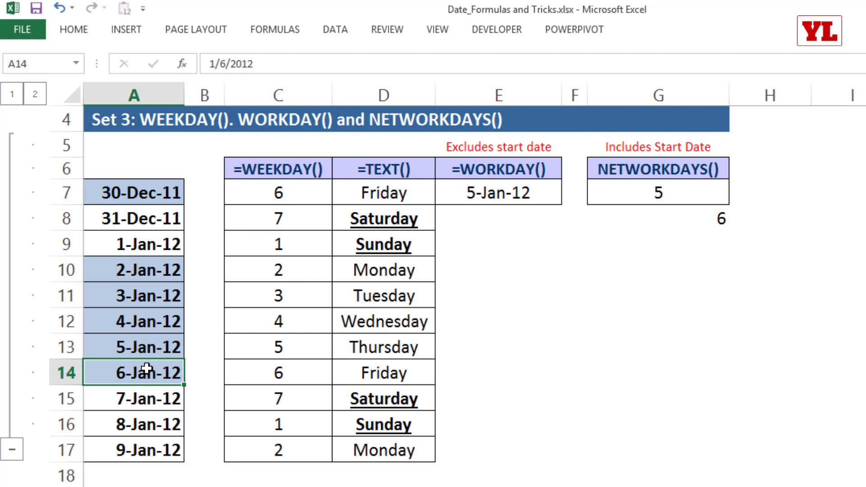
{"action": "left_click", "coordinate": [526, 247]}
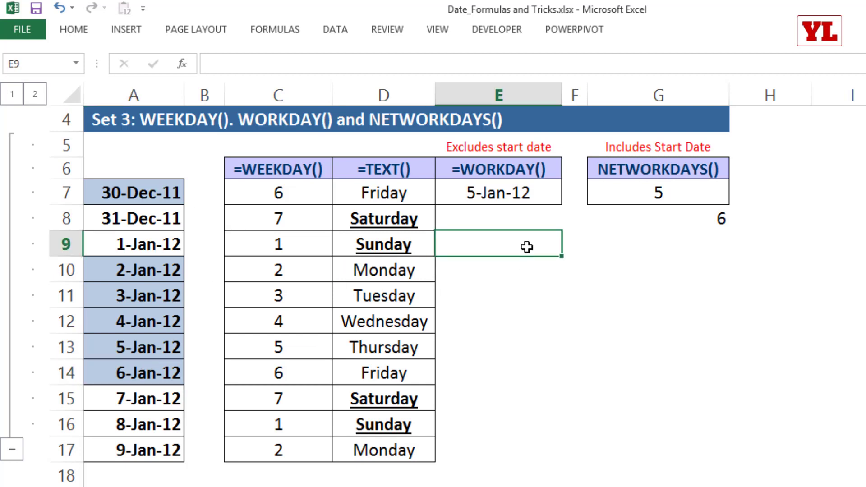
Start a WORKDAY.INTL formula in E9.
{"action": "type", "text": "=e"}
{"action": "key", "text": "BackSpace"}
{"action": "type", "text": "wo"}
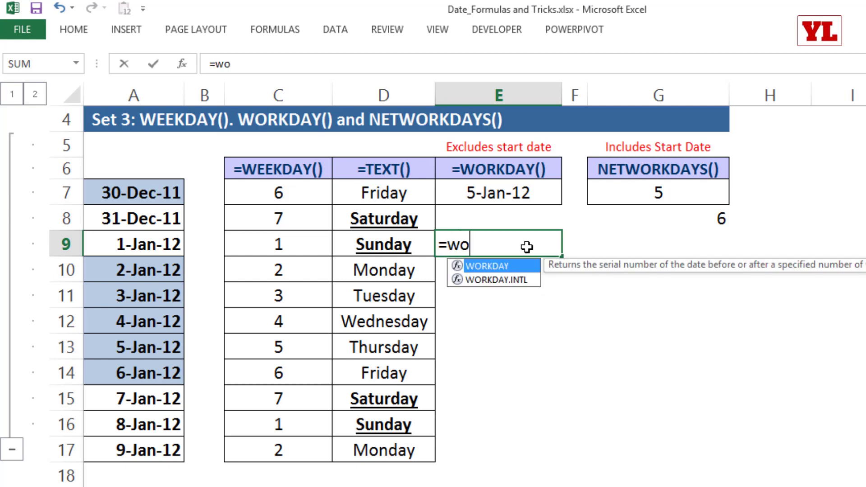
{"action": "type", "text": "rk"}
{"action": "key", "text": "Down"}
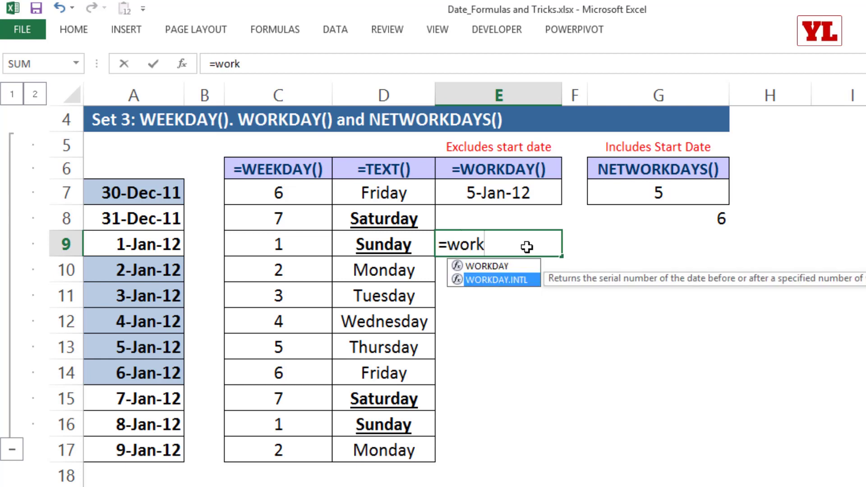
{"action": "key", "text": "Tab"}
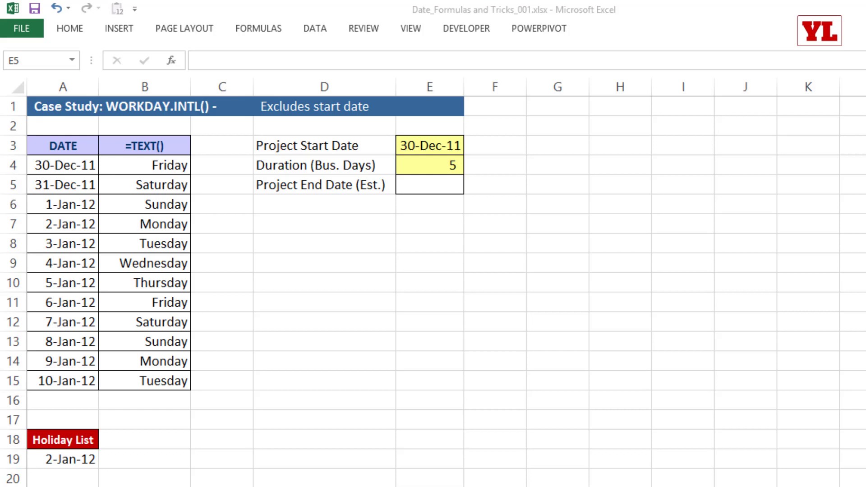
Review the case study's project start date in E3, the holiday in A19 and the matching dates in column A.
{"action": "left_click", "coordinate": [280, 238]}
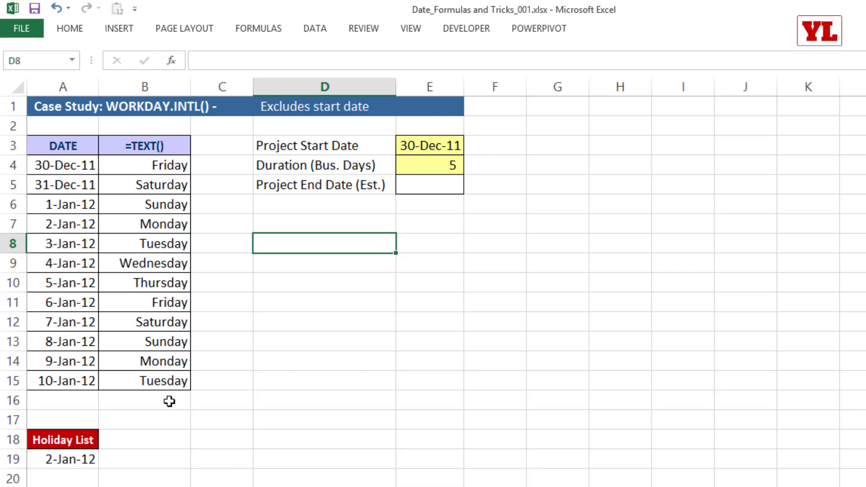
{"action": "left_click", "coordinate": [67, 162]}
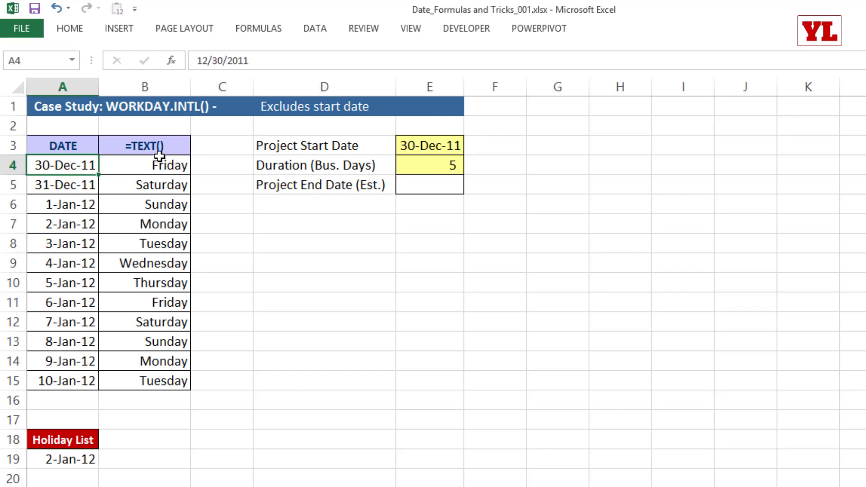
{"action": "left_click", "coordinate": [441, 143]}
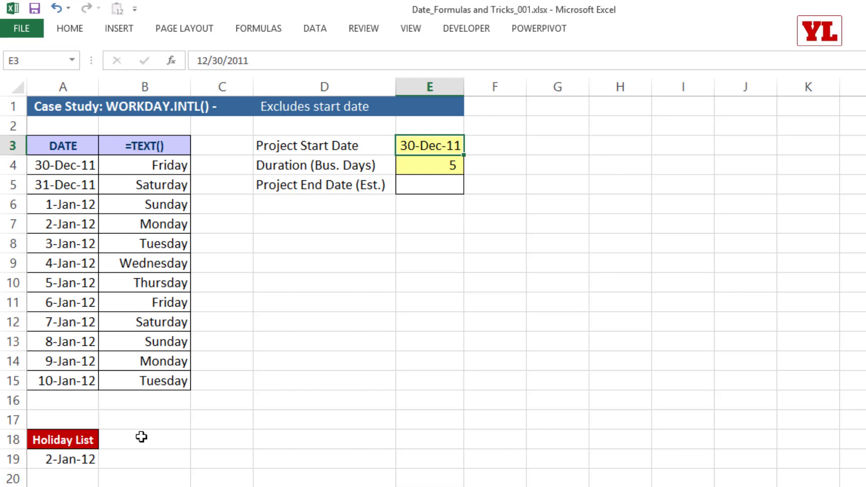
{"action": "left_click", "coordinate": [73, 468]}
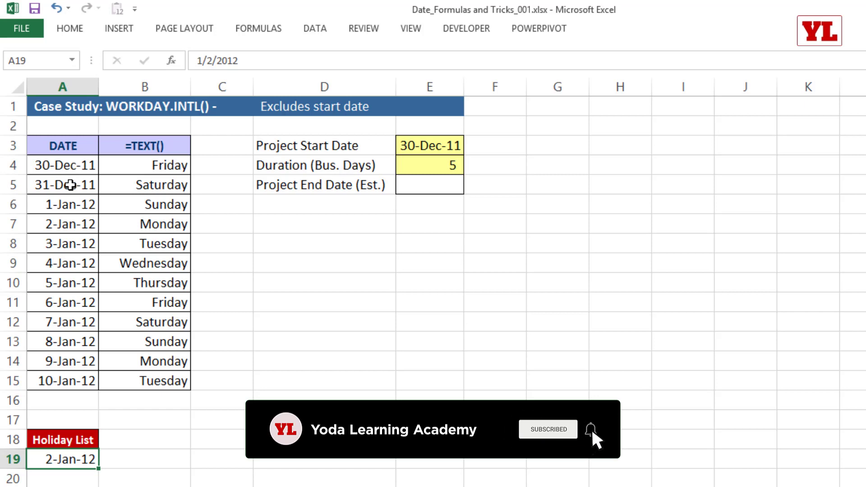
{"action": "left_click", "coordinate": [72, 163]}
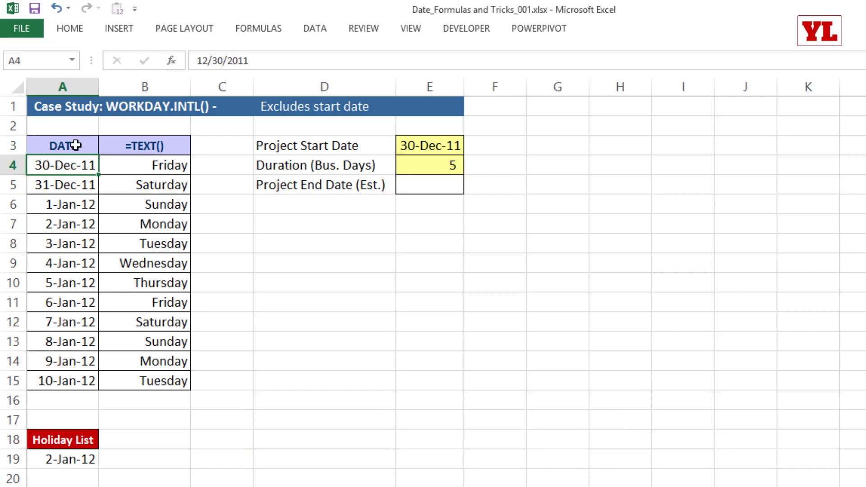
{"action": "left_click", "coordinate": [72, 224]}
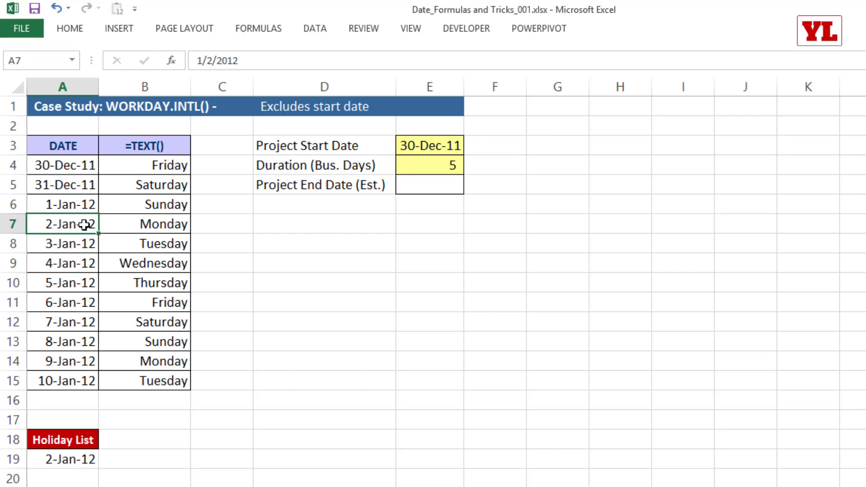
Bold the counted working days 3-Jan-12 to 6-Jan-12 in A8:A11 and 9-Jan-12 in A14.
{"action": "left_click", "coordinate": [81, 243]}
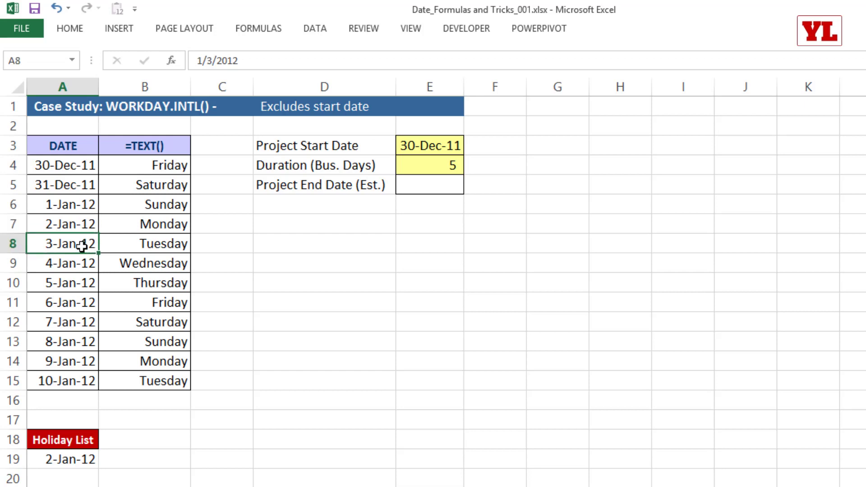
{"action": "key", "text": "ctrl+b"}
{"action": "left_click", "coordinate": [88, 264]}
{"action": "key", "text": "ctrl+b"}
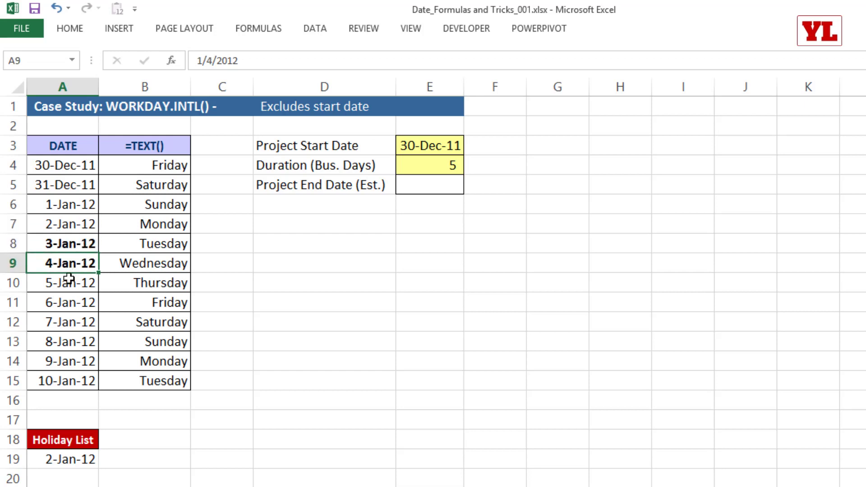
{"action": "left_click", "coordinate": [67, 280]}
{"action": "key", "text": "ctrl+b"}
{"action": "left_click", "coordinate": [74, 298]}
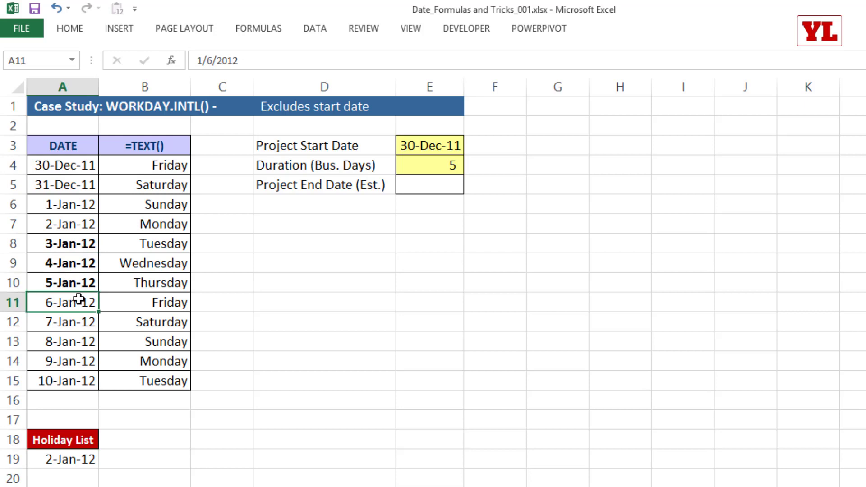
{"action": "key", "text": "ctrl+b"}
{"action": "left_click", "coordinate": [80, 359]}
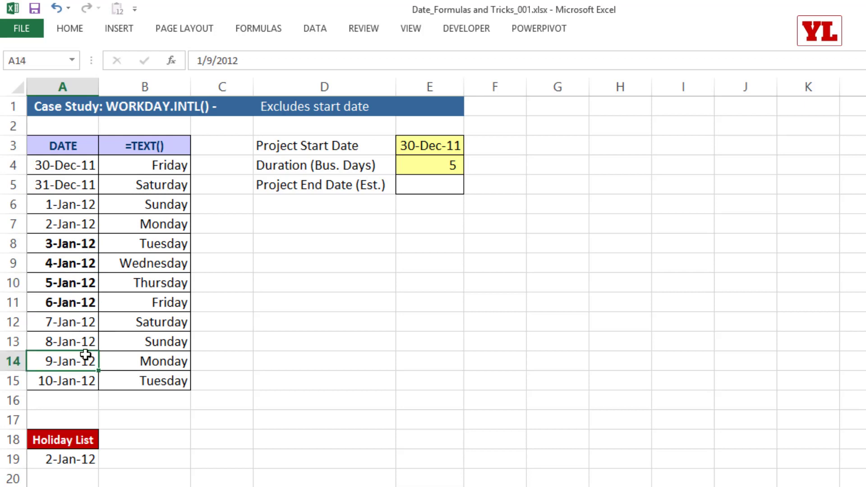
{"action": "key", "text": "ctrl+b"}
{"action": "left_click", "coordinate": [430, 189]}
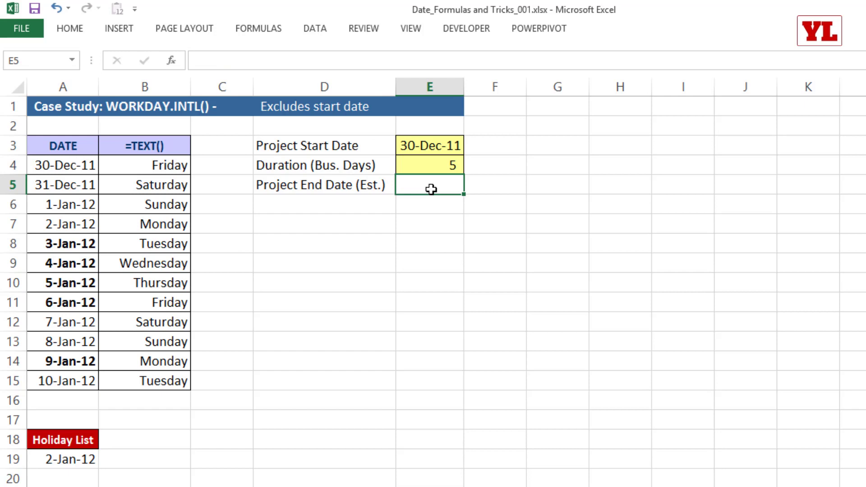
{"action": "type", "text": "=net"}
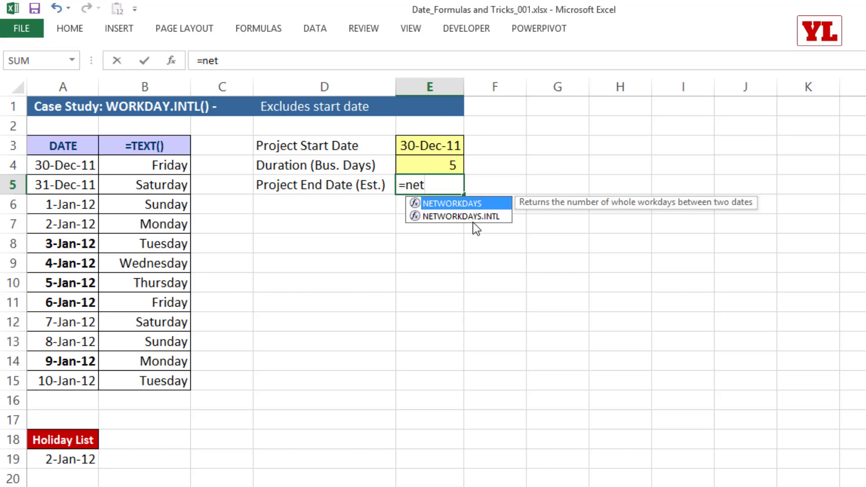
{"action": "key", "text": "Escape"}
{"action": "key", "text": "Escape"}
Begin a WORKDAY.INTL formula in E5 with E3 as the start date and E4 as the number of days.
{"action": "type", "text": "="}
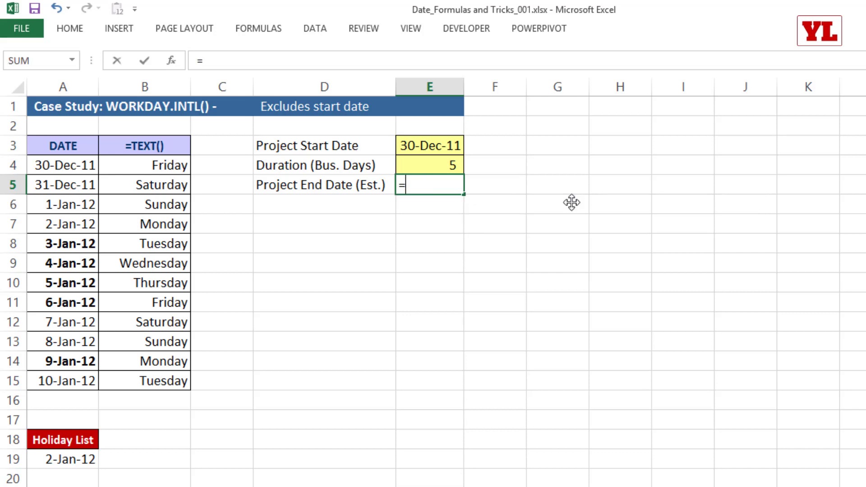
{"action": "type", "text": "work"}
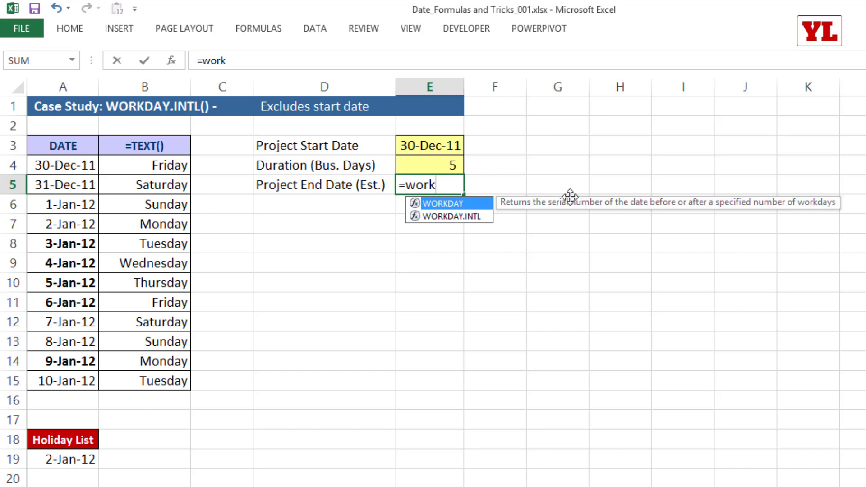
{"action": "left_click", "coordinate": [471, 217]}
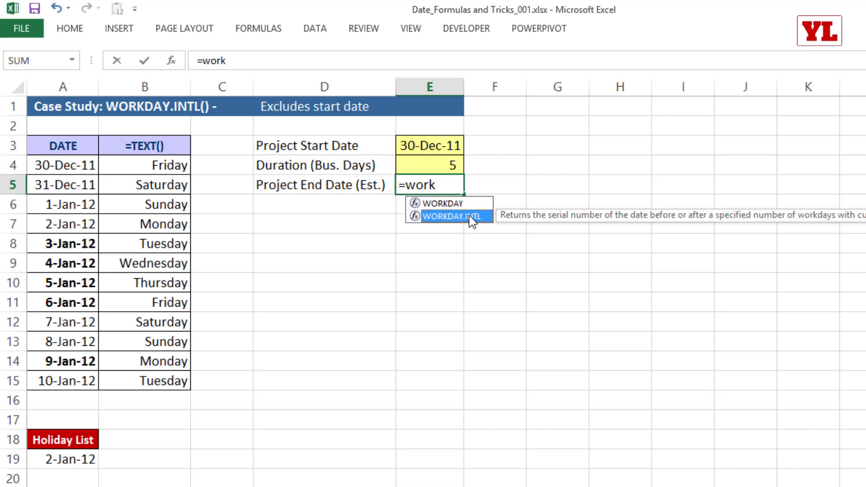
{"action": "key", "text": "Tab"}
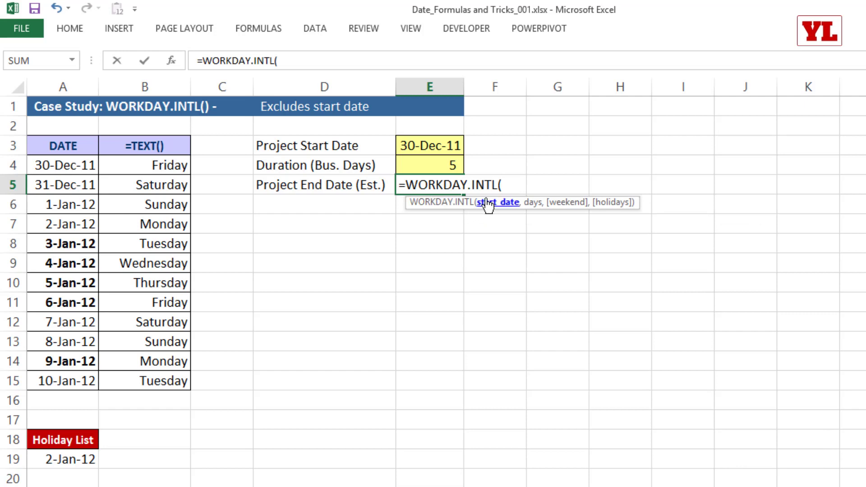
{"action": "left_click", "coordinate": [419, 148]}
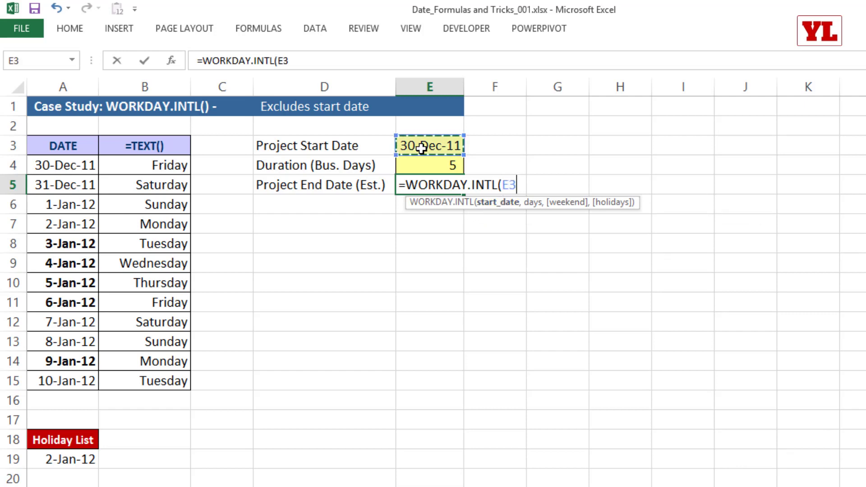
{"action": "type", "text": ","}
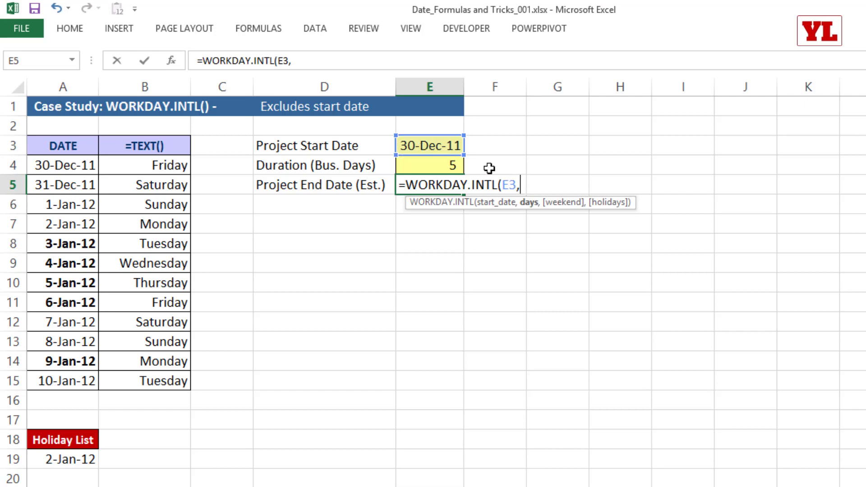
{"action": "left_click", "coordinate": [433, 166]}
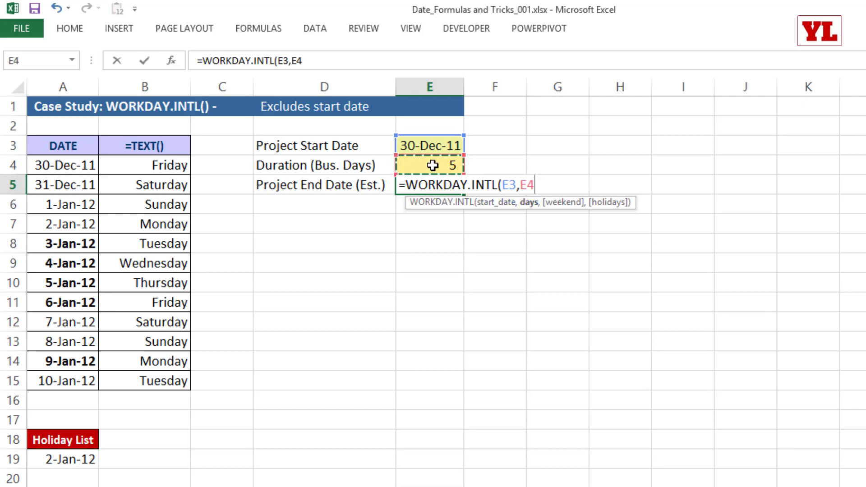
Complete the E5 formula as =WORKDAY.INTL(E3,E4,1,A19), with Saturday and Sunday as weekend, and compare its result with the dates in column A.
{"action": "type", "text": ","}
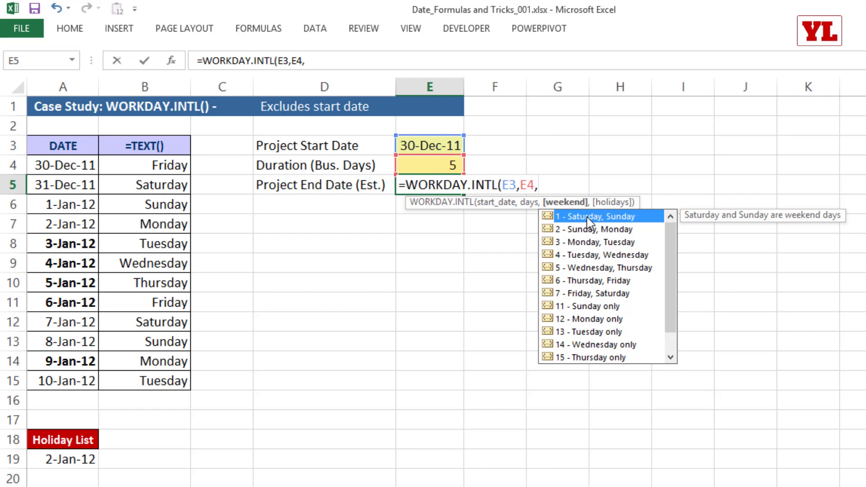
{"action": "left_click", "coordinate": [586, 306]}
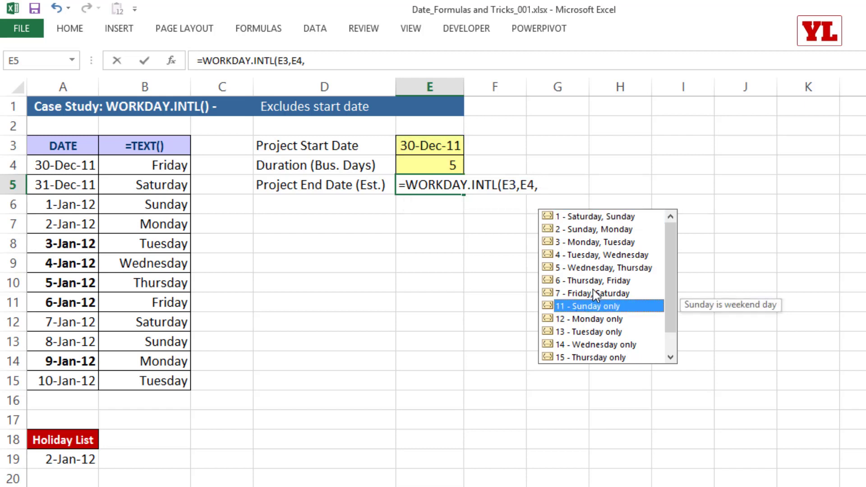
{"action": "double_click", "coordinate": [587, 216]}
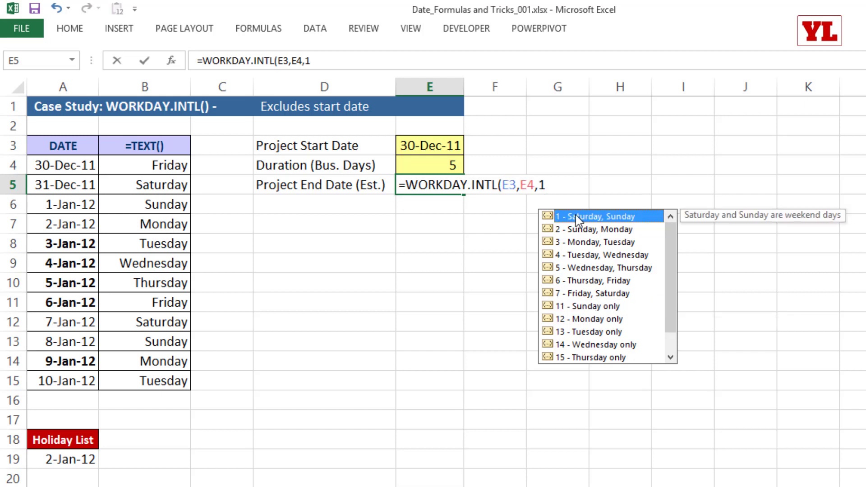
{"action": "type", "text": ","}
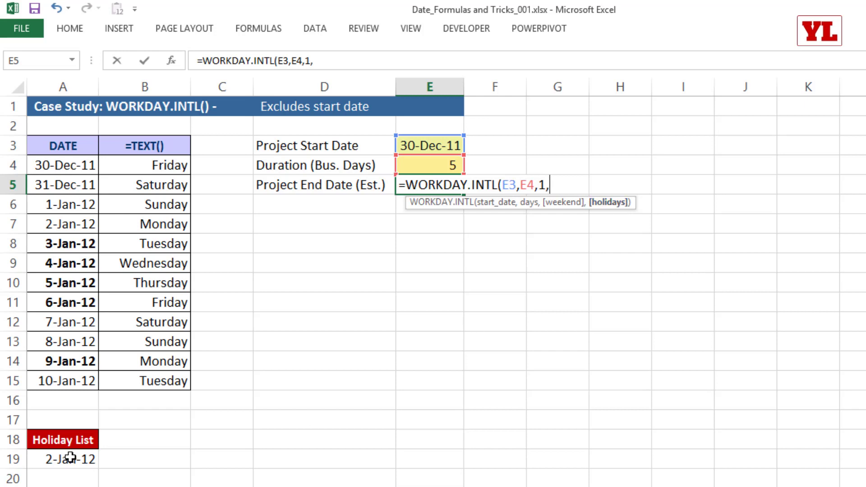
{"action": "mouse_move", "coordinate": [72, 458]}
{"action": "left_mouse_down"}
{"action": "mouse_move", "coordinate": [147, 458]}
{"action": "mouse_move", "coordinate": [69, 458]}
{"action": "mouse_move", "coordinate": [68, 472]}
{"action": "mouse_move", "coordinate": [68, 458]}
{"action": "left_mouse_up"}
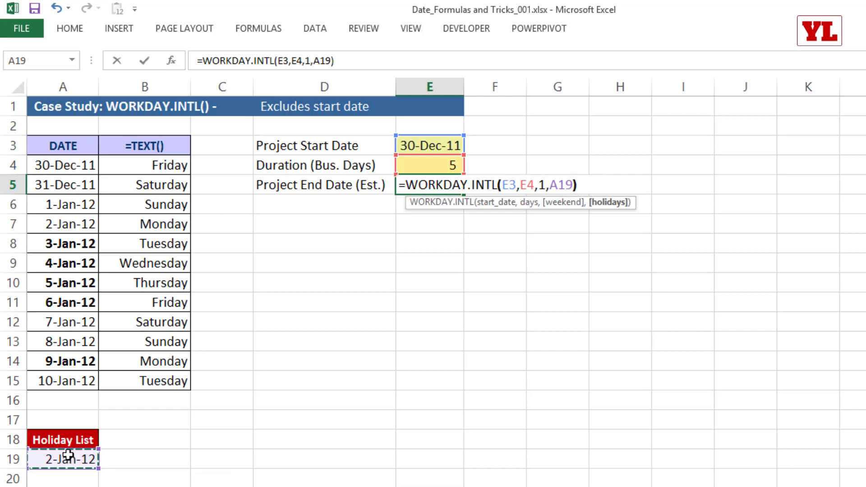
{"action": "type", "text": ")"}
{"action": "key", "text": "Return"}
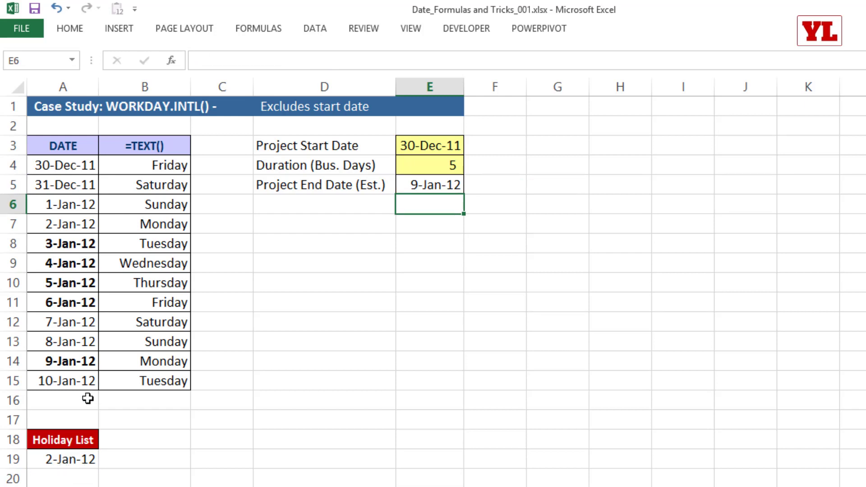
{"action": "left_click", "coordinate": [79, 361]}
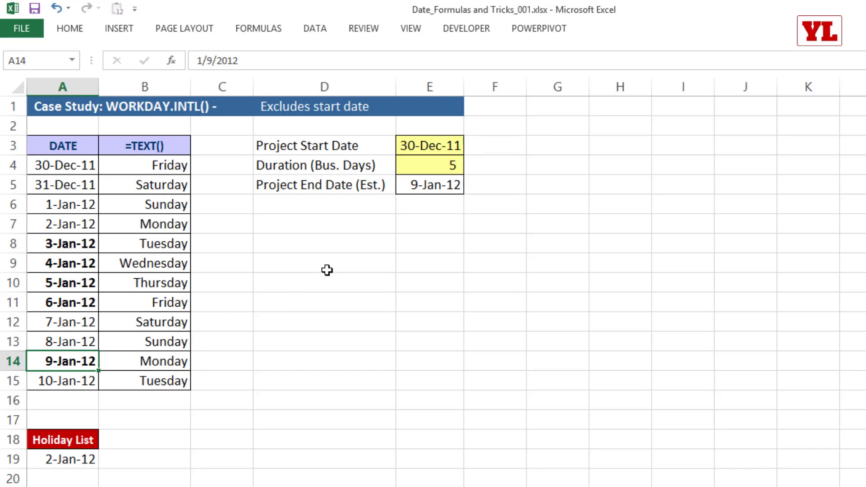
Clear the holiday date from A19 and bold 2-Jan-12 in A7 as a counted working day.
{"action": "left_click", "coordinate": [61, 459]}
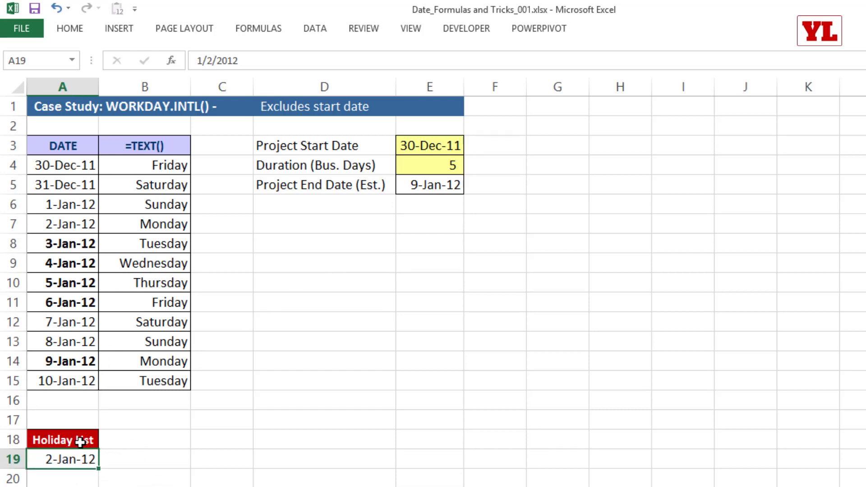
{"action": "key", "text": "Delete"}
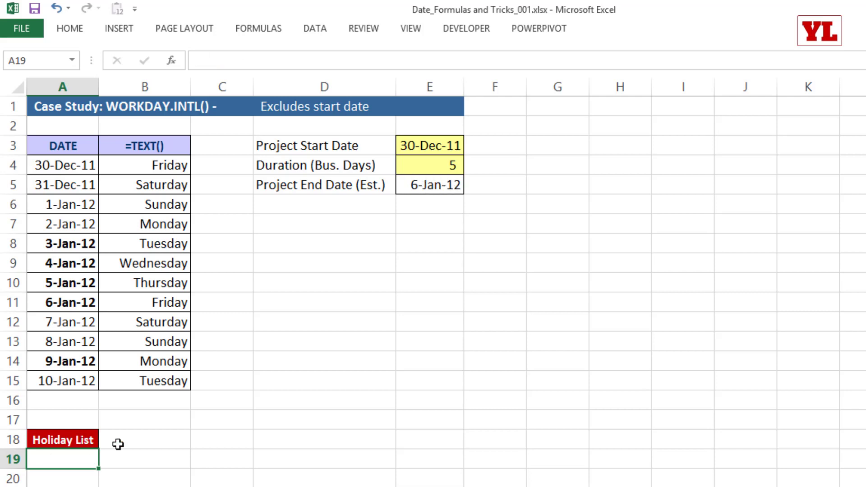
{"action": "left_click", "coordinate": [67, 220]}
{"action": "key", "text": "ctrl+b"}
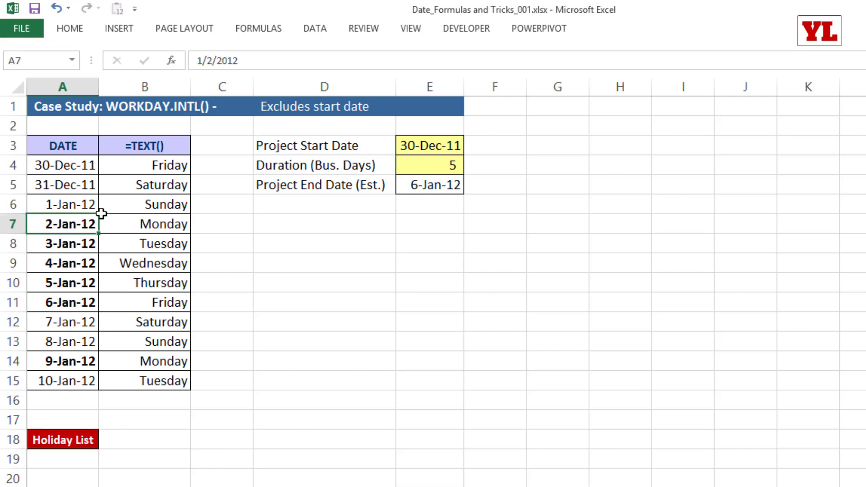
{"action": "left_click_drag", "start_coordinate": [70, 231], "coordinate": [63, 304]}
{"action": "left_click", "coordinate": [141, 302]}
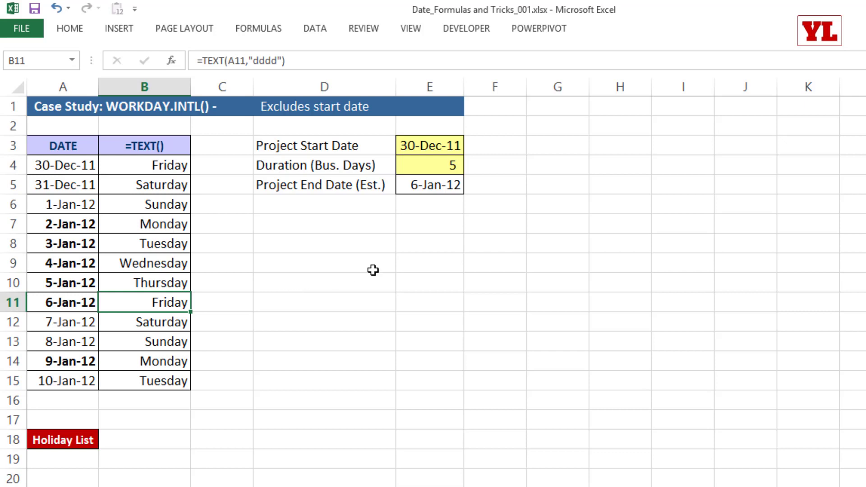
Change the weekend argument of the WORKDAY.INTL formula in E5 to 11, Sunday only.
{"action": "double_click", "coordinate": [433, 185]}
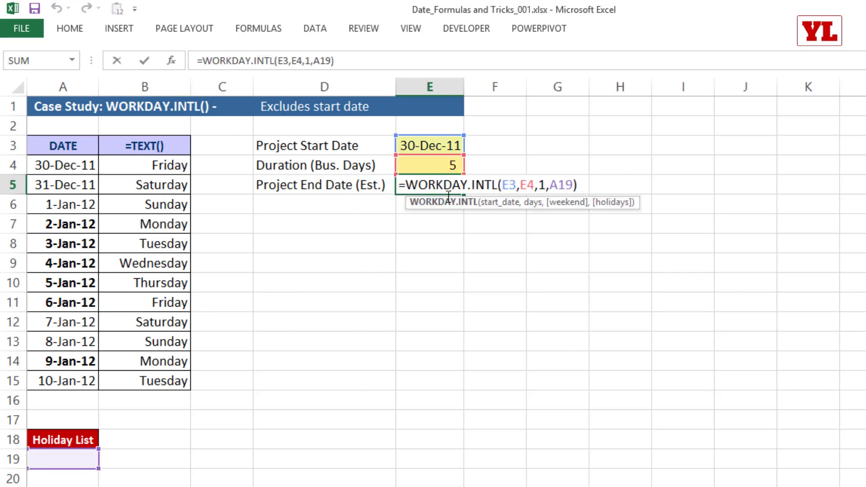
{"action": "left_click", "coordinate": [545, 185]}
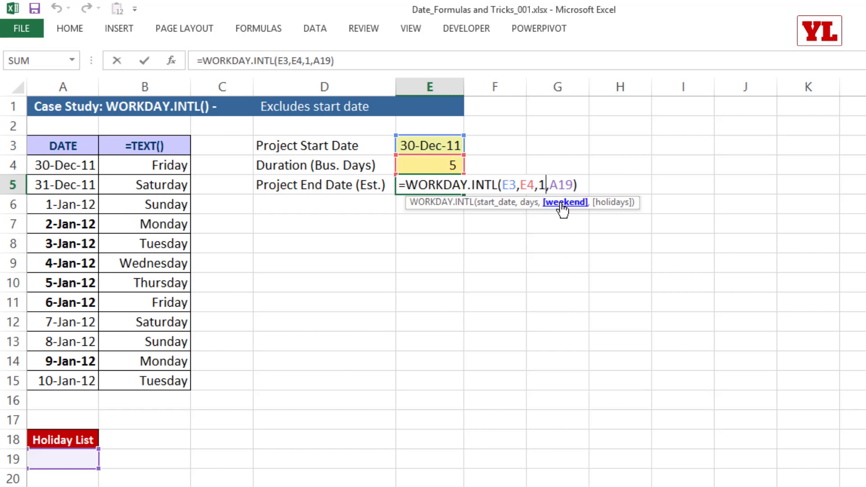
{"action": "key", "text": "BackSpace"}
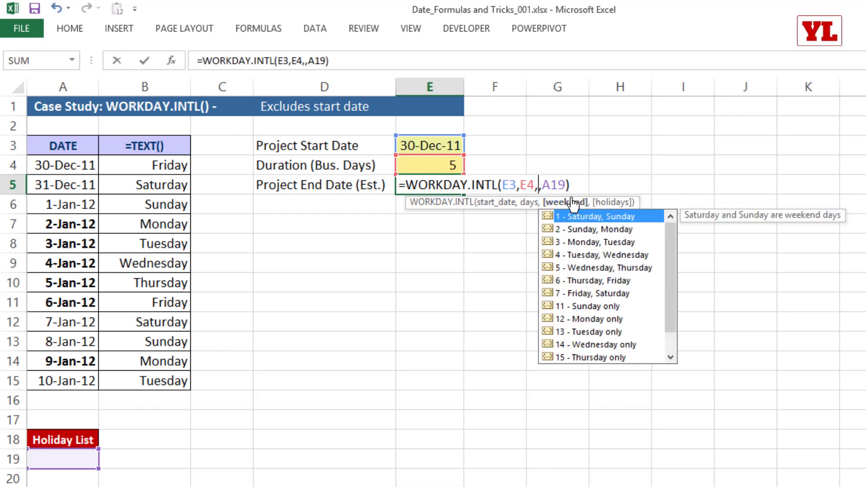
{"action": "double_click", "coordinate": [572, 306]}
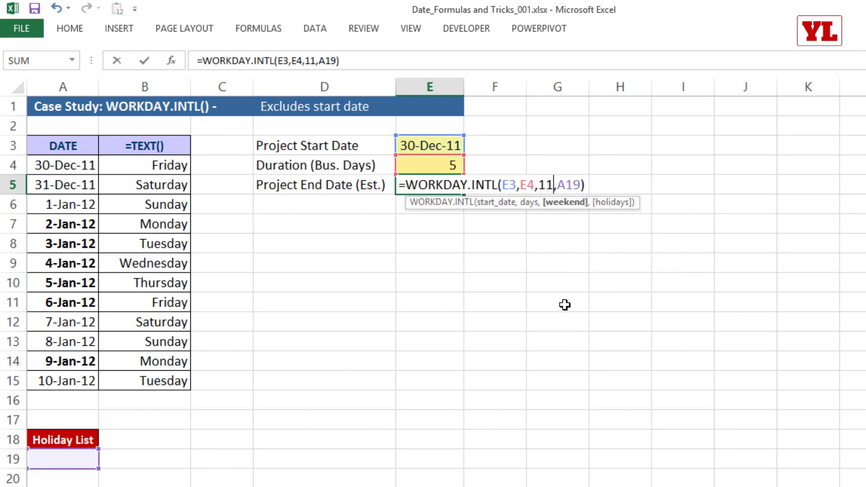
{"action": "key", "text": "Return"}
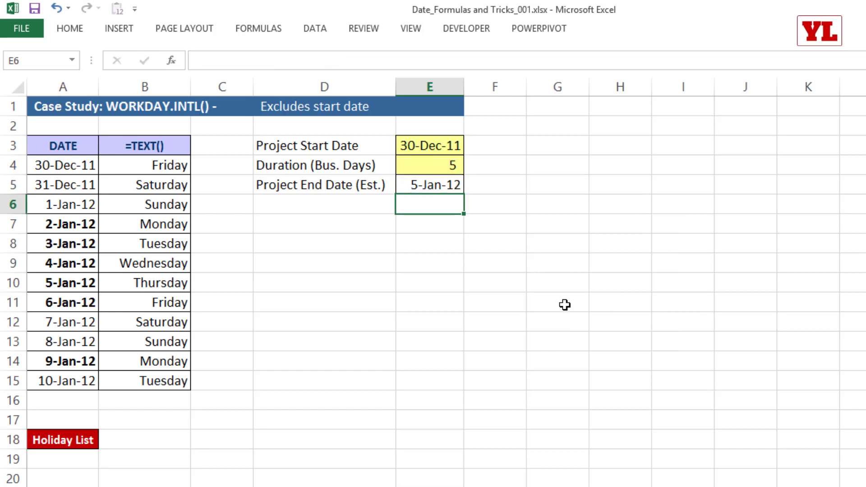
Bold 31-Dec-11 in A5 as a counted working day and remove the bold from 6-Jan-12 and 9-Jan-12 in A11 and A14.
{"action": "left_click", "coordinate": [66, 302]}
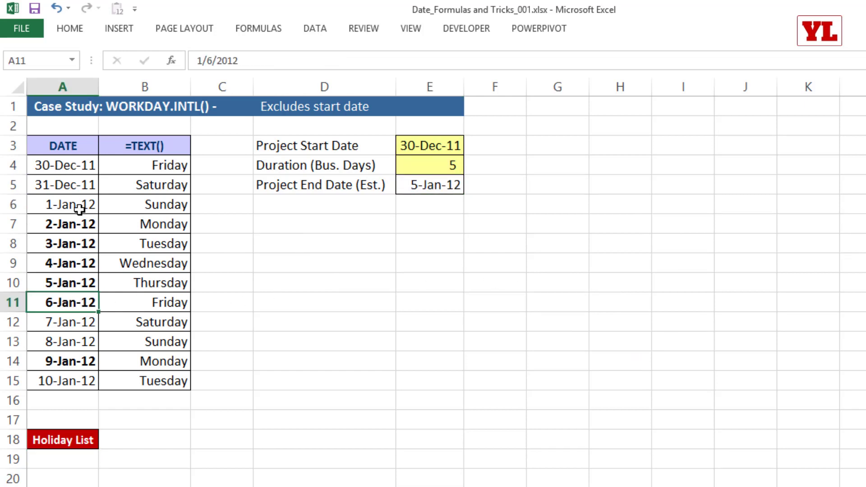
{"action": "left_click", "coordinate": [68, 184]}
{"action": "key", "text": "ctrl+b"}
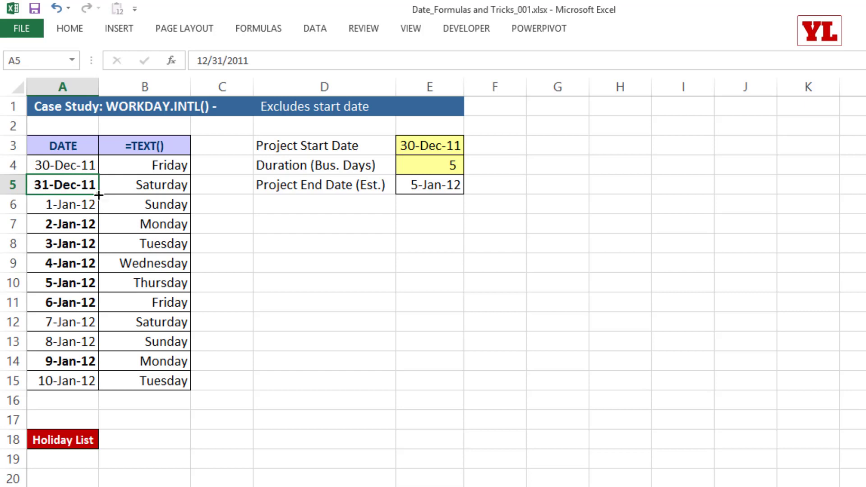
{"action": "left_click", "coordinate": [68, 224]}
{"action": "left_click", "coordinate": [69, 263]}
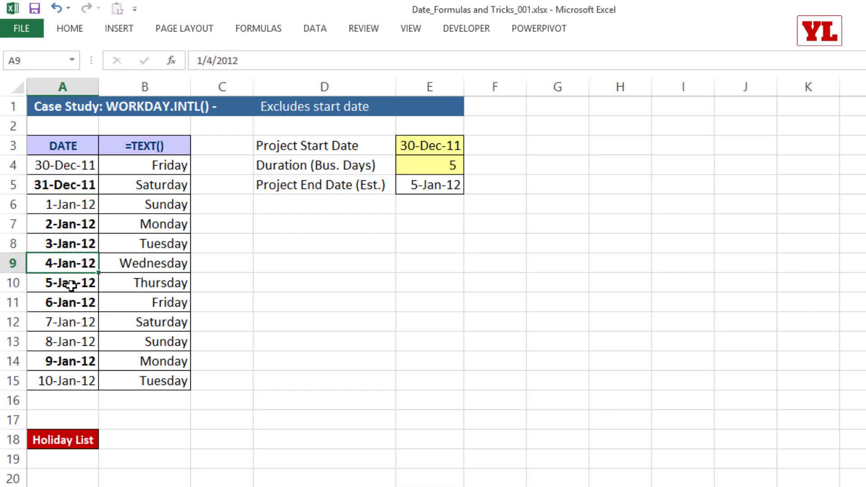
{"action": "left_click", "coordinate": [70, 283]}
{"action": "left_click", "coordinate": [74, 307]}
{"action": "left_click", "coordinate": [85, 361], "text": "ctrl"}
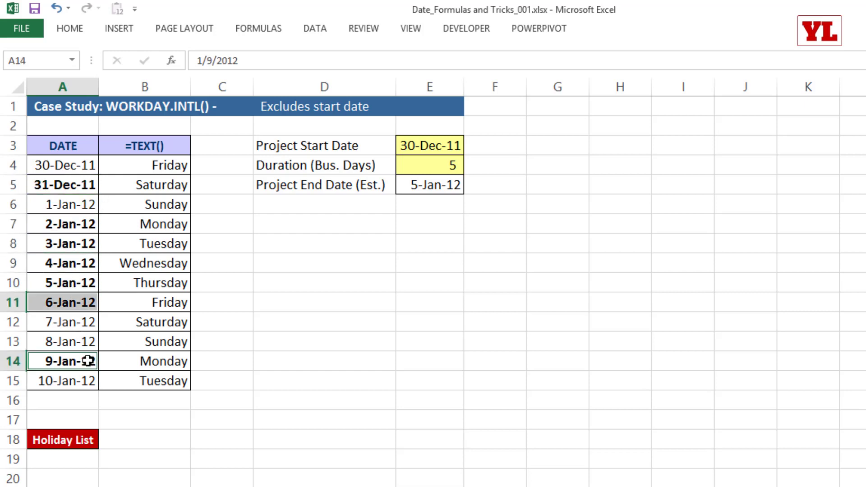
{"action": "key", "text": "ctrl+b"}
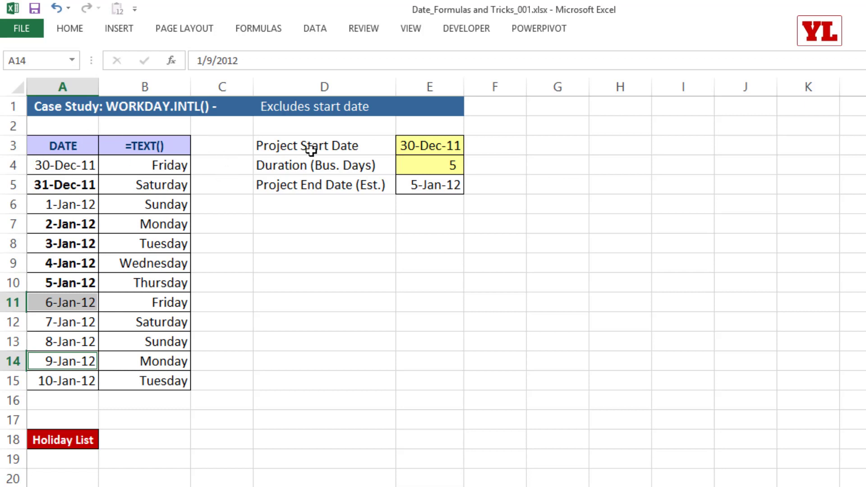
Try appending +1 to the WORKDAY.INTL formula in E5 to shift the project end date by one day.
{"action": "left_click", "coordinate": [451, 182]}
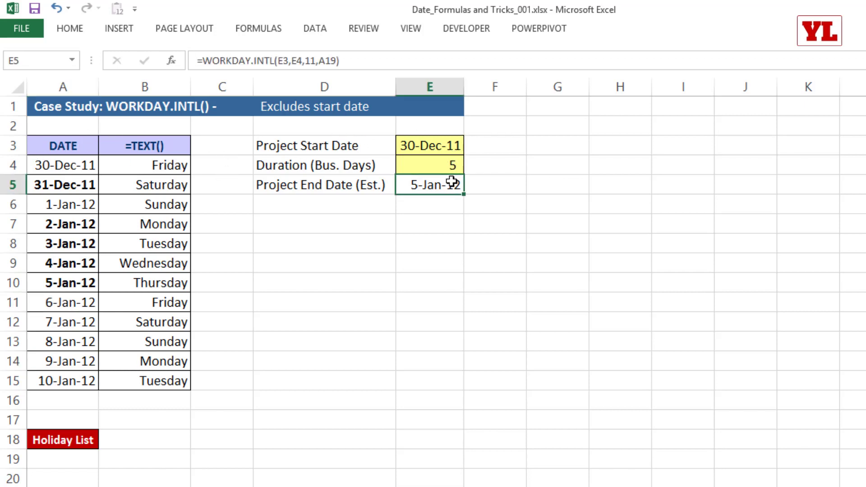
{"action": "double_click", "coordinate": [451, 181]}
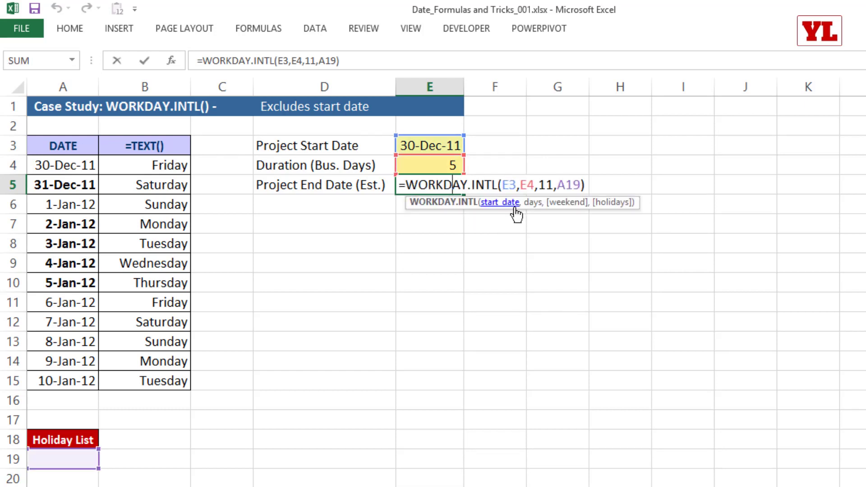
{"action": "key", "text": "End"}
{"action": "type", "text": "+"}
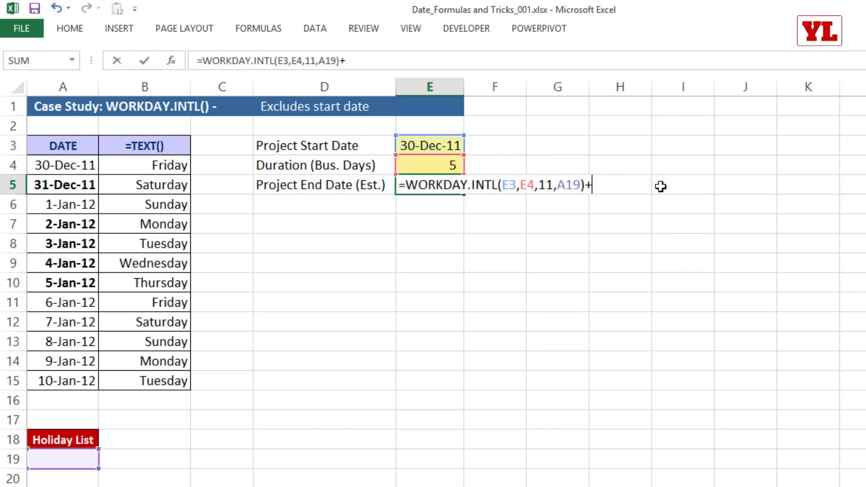
{"action": "type", "text": "1"}
{"action": "key", "text": "Return"}
Replace the +1 at the end of the E5 formula with -1 to move the end date back one day.
{"action": "double_click", "coordinate": [437, 184]}
{"action": "key", "text": "End"}
{"action": "key", "text": "shift+Left"}
{"action": "key", "text": "shift+Left"}
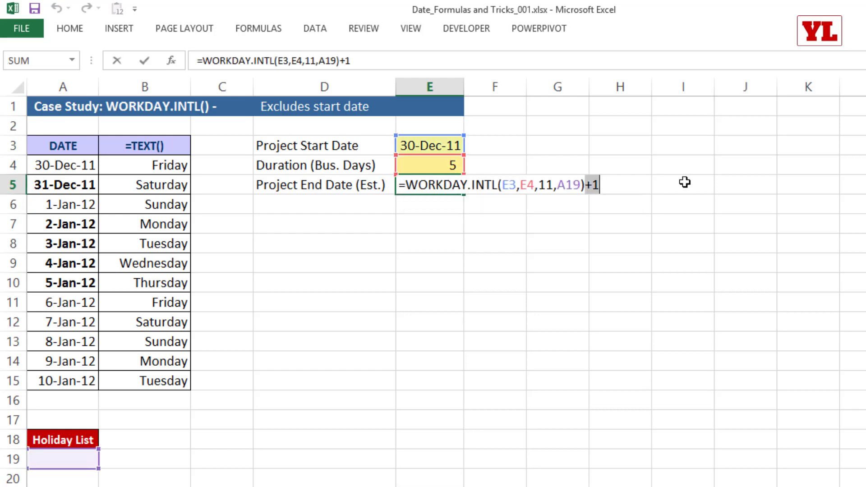
{"action": "type", "text": "-1"}
{"action": "key", "text": "Return"}
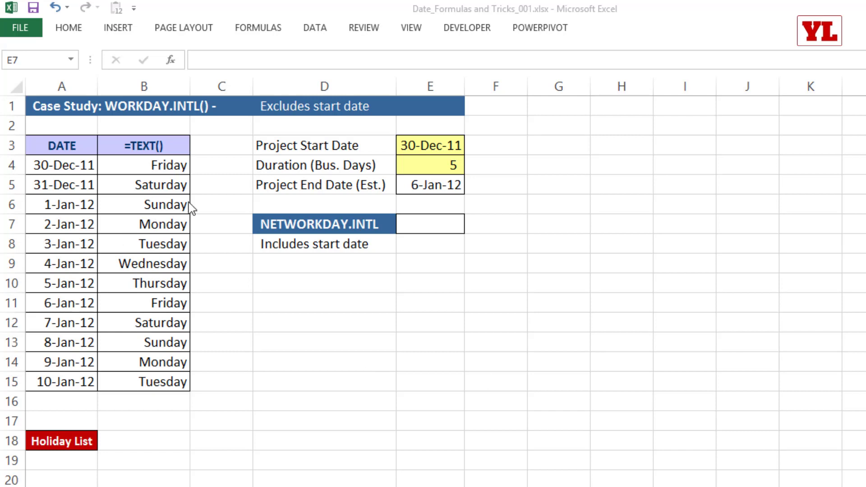
Correct the label in D7 to NETWORKDAYS.INTL.
{"action": "left_click", "coordinate": [338, 225]}
{"action": "double_click", "coordinate": [350, 225]}
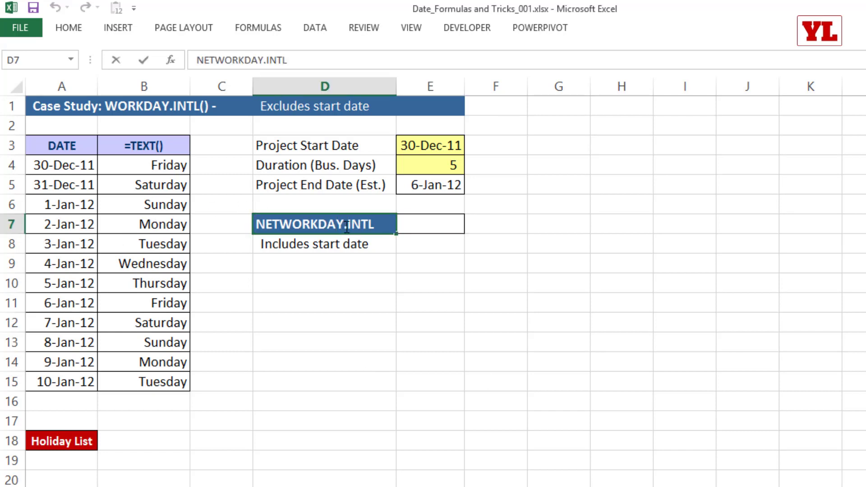
{"action": "type", "text": "S"}
{"action": "left_click", "coordinate": [387, 282]}
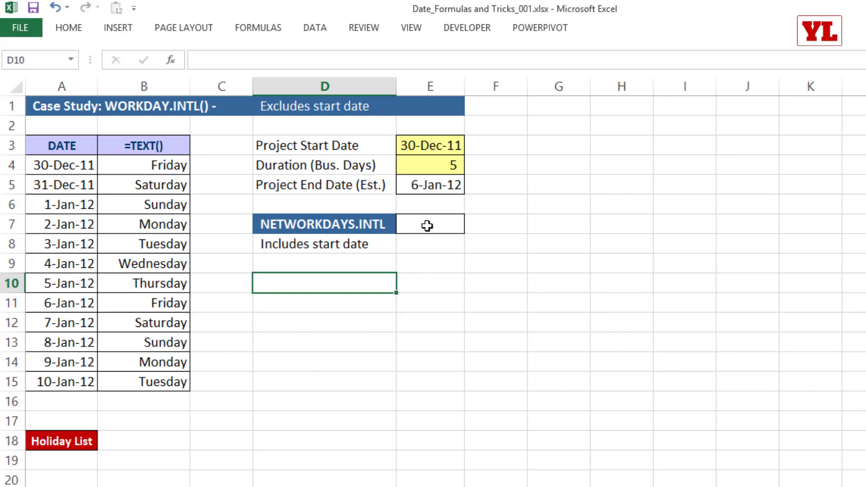
Bold 30-Dec-11 in A4 and 6-Jan-12 in A11 to mark the start and end dates of the period.
{"action": "left_click", "coordinate": [59, 168]}
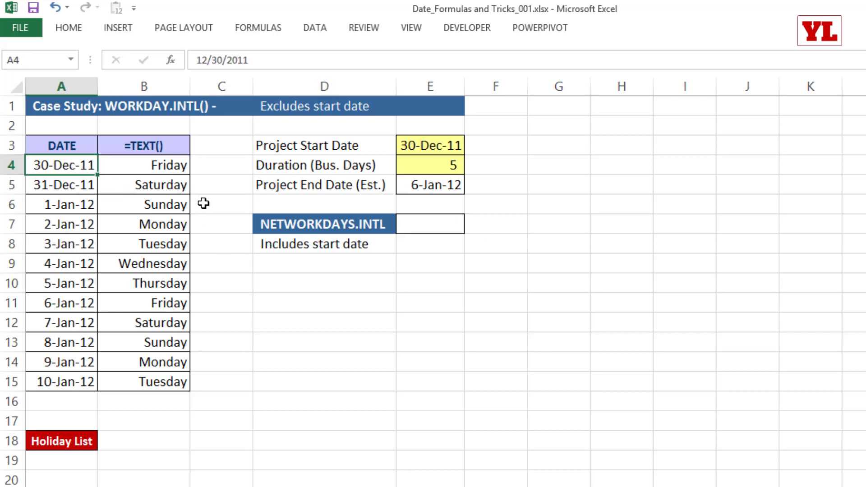
{"action": "left_click", "coordinate": [67, 306]}
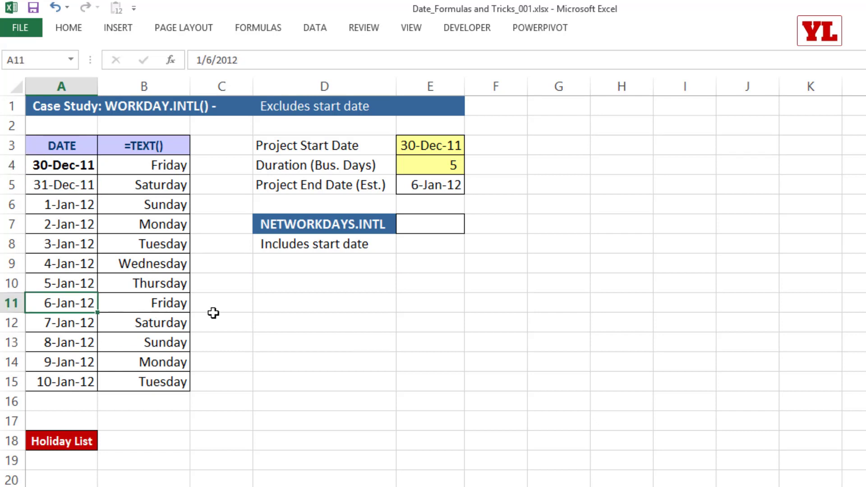
{"action": "key", "text": "ctrl+b"}
{"action": "left_click", "coordinate": [56, 171]}
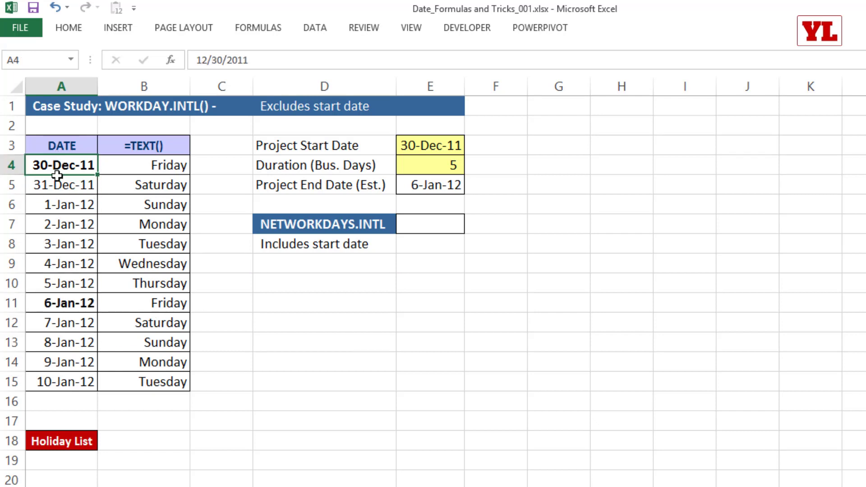
{"action": "left_click", "coordinate": [67, 302]}
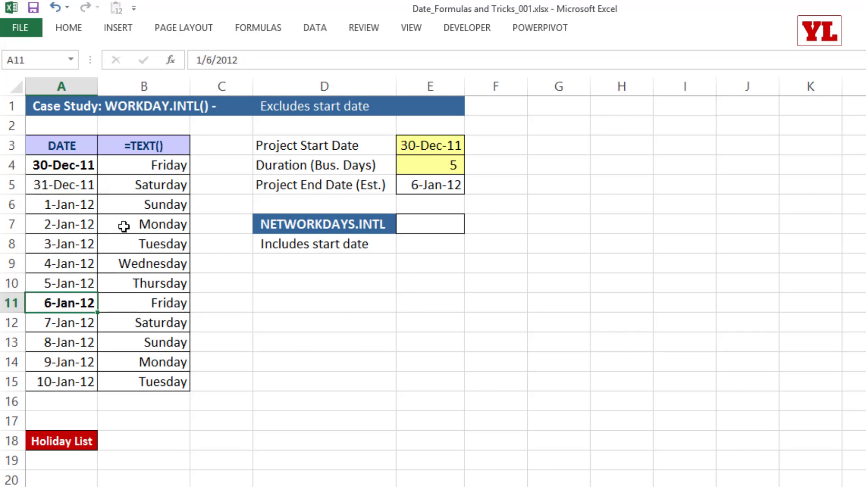
Bold the non-working weekdays Saturday and Sunday in B5:B6 and Monday in B7.
{"action": "left_click_drag", "start_coordinate": [149, 188], "coordinate": [145, 202]}
{"action": "key", "text": "ctrl+b"}
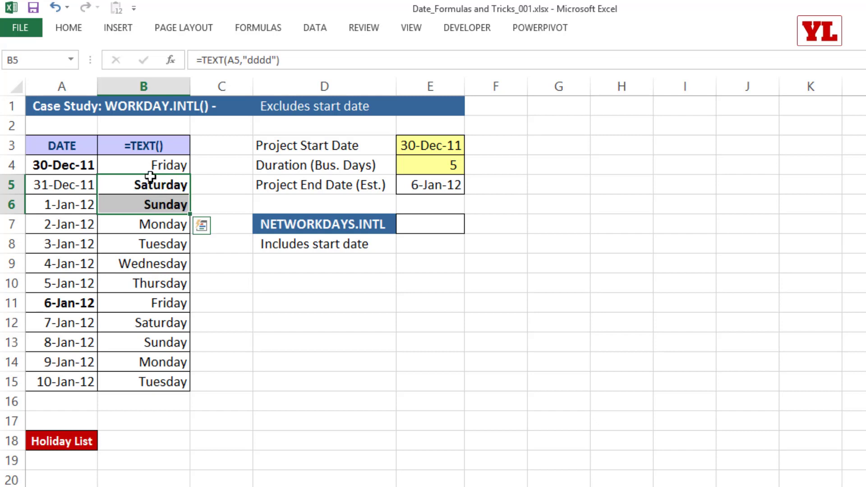
{"action": "left_click", "coordinate": [158, 247]}
{"action": "left_click", "coordinate": [160, 225]}
{"action": "key", "text": "ctrl+b"}
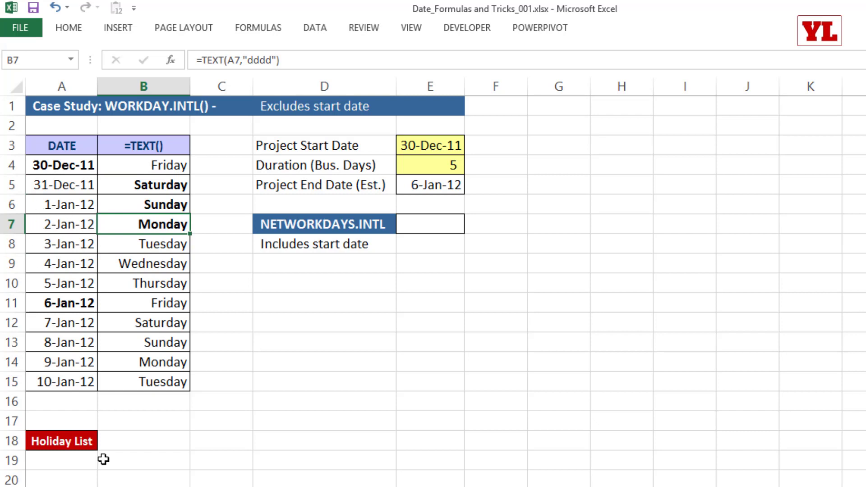
Enter 2 Jan 2012 as a holiday in A19 under Holiday List.
{"action": "left_click", "coordinate": [73, 456]}
{"action": "type", "text": "2"}
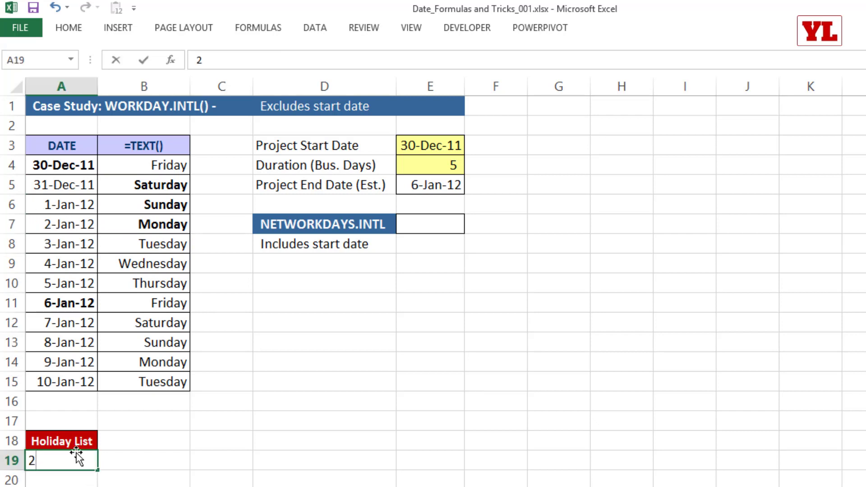
{"action": "type", "text": "jan 2012"}
{"action": "left_click", "coordinate": [427, 234]}
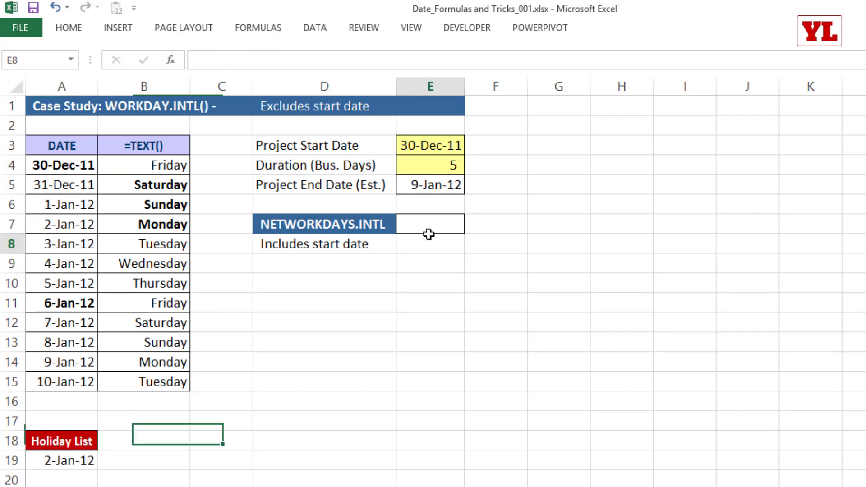
Begin a NETWORKDAYS.INTL formula in E7 with A4 as the start date and A11 as the end date.
{"action": "left_click", "coordinate": [445, 218]}
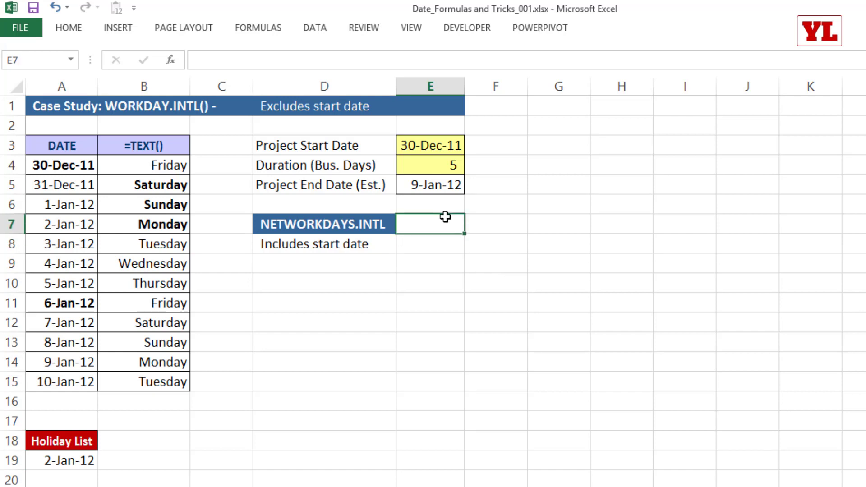
{"action": "type", "text": "=netw"}
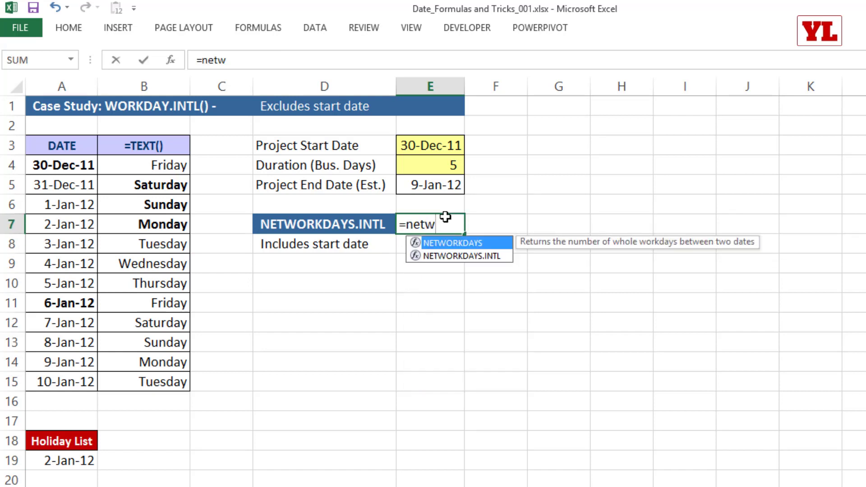
{"action": "key", "text": "Down"}
{"action": "key", "text": "Tab"}
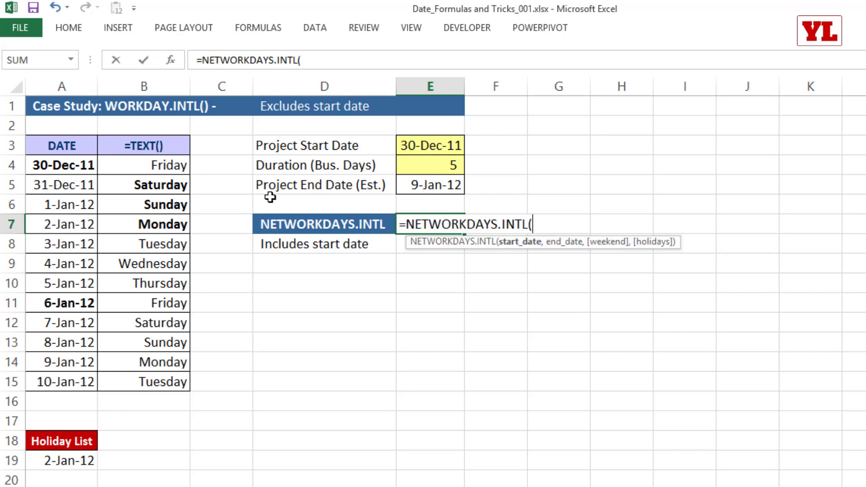
{"action": "left_click", "coordinate": [87, 167]}
{"action": "type", "text": ","}
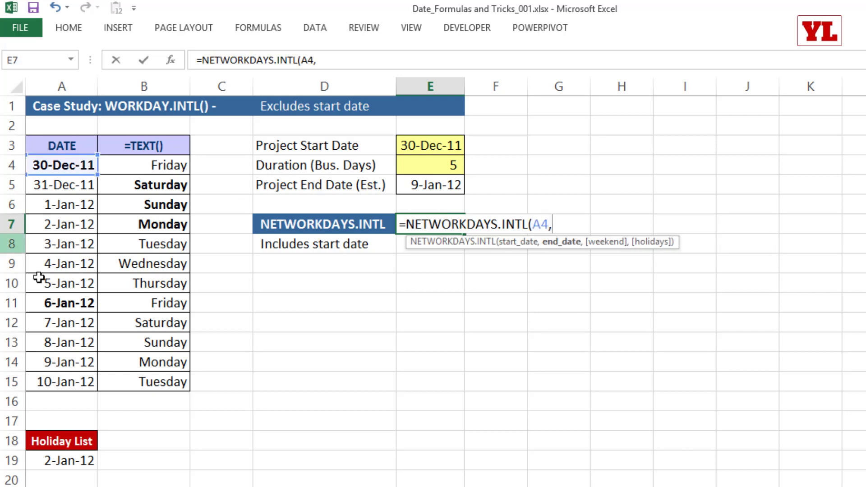
{"action": "left_click", "coordinate": [68, 301]}
{"action": "type", "text": ","}
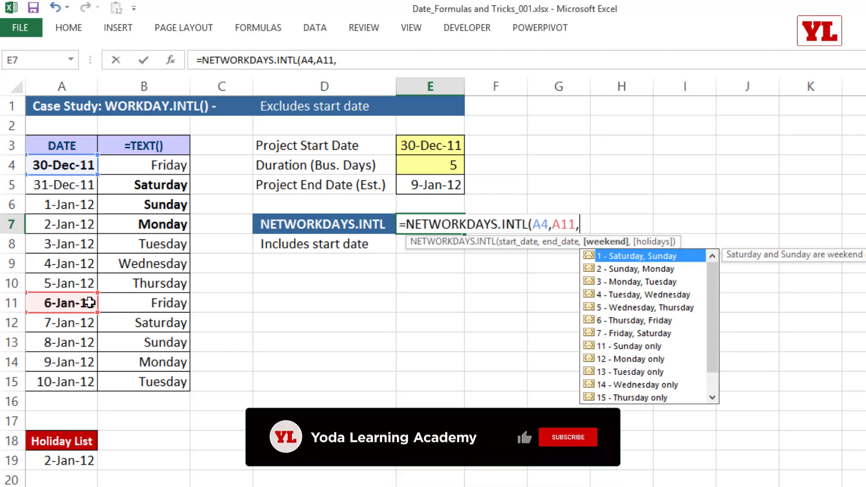
Complete the E7 formula as =NETWORKDAYS.INTL(A4,A11,1,A19), with Saturday and Sunday as weekend, and check its result against the dates from A4.
{"action": "type", "text": "1"}
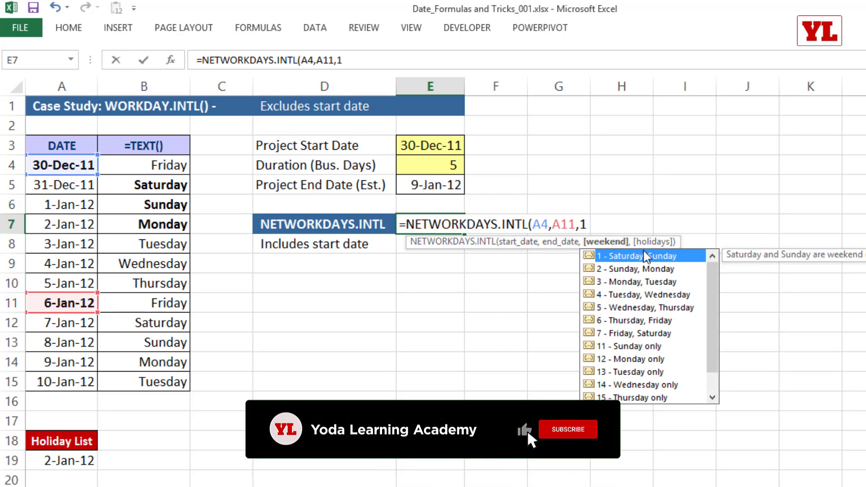
{"action": "type", "text": ","}
{"action": "left_click", "coordinate": [82, 462]}
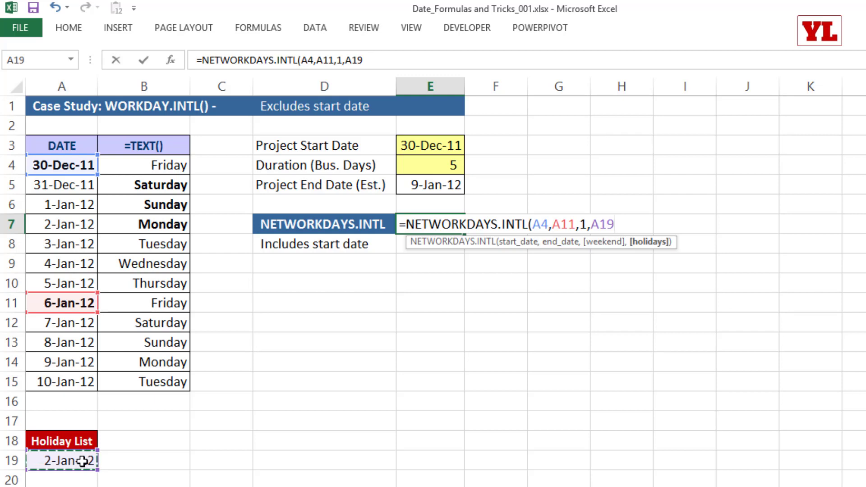
{"action": "key", "text": "Return"}
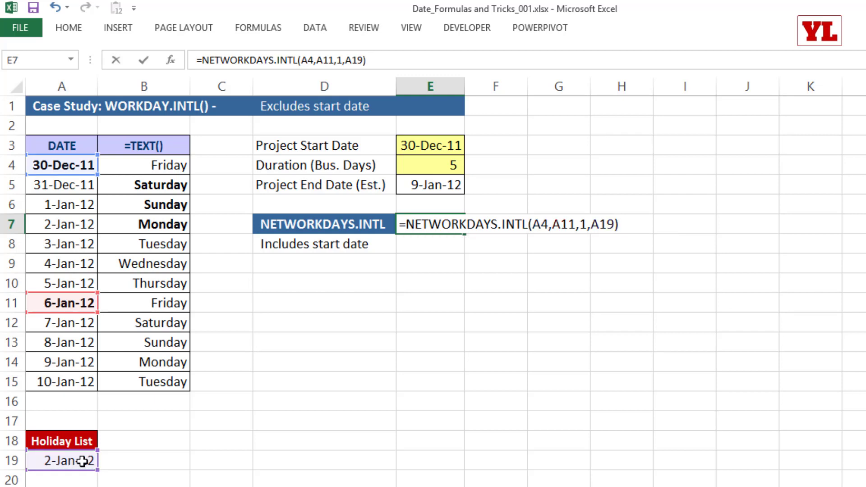
{"action": "left_click", "coordinate": [442, 224]}
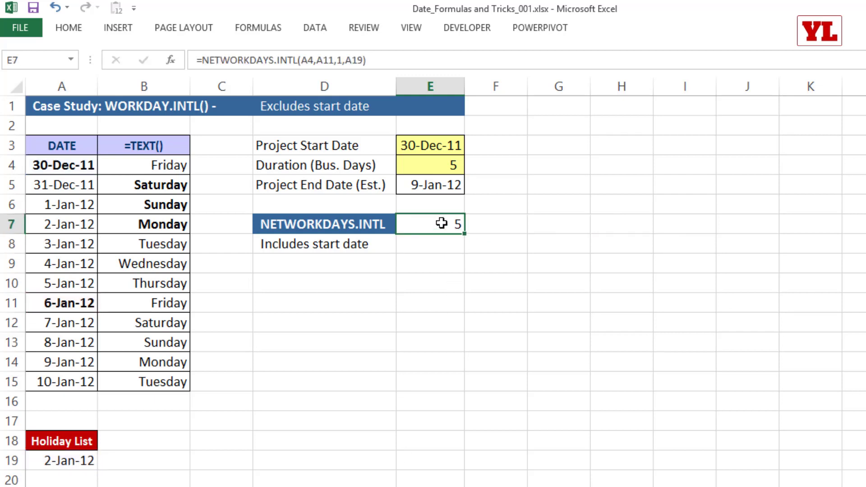
{"action": "left_click", "coordinate": [70, 160]}
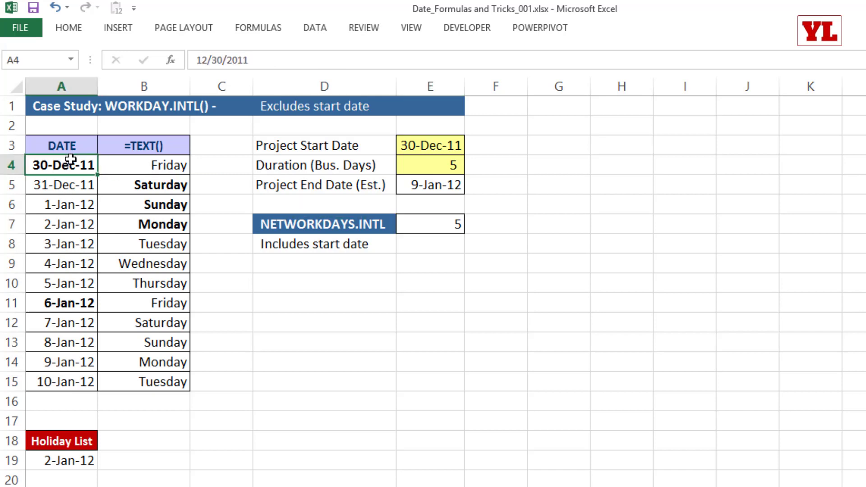
Bold the counted working dates 3-Jan-12, 4-Jan-12 and 5-Jan-12 in A8:A10.
{"action": "left_click", "coordinate": [65, 241]}
{"action": "key", "text": "ctrl+b"}
{"action": "left_click", "coordinate": [66, 263]}
{"action": "key", "text": "ctrl+b"}
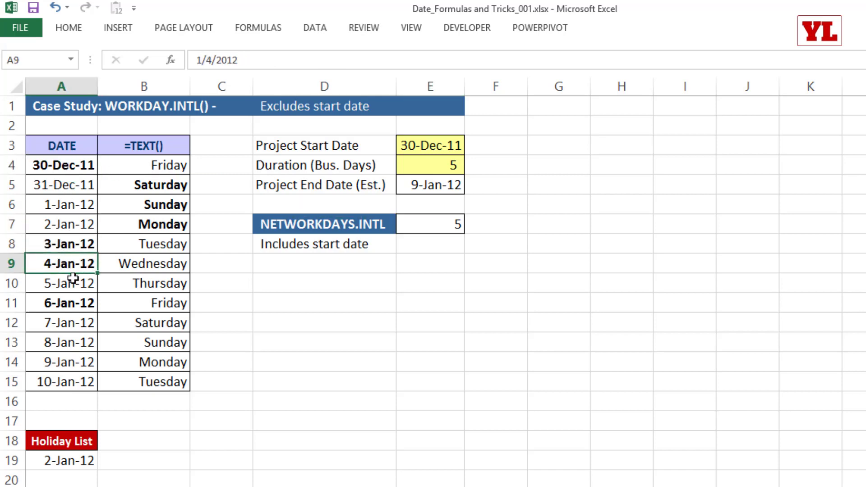
{"action": "left_click", "coordinate": [73, 281]}
{"action": "key", "text": "ctrl+b"}
{"action": "left_click", "coordinate": [71, 303]}
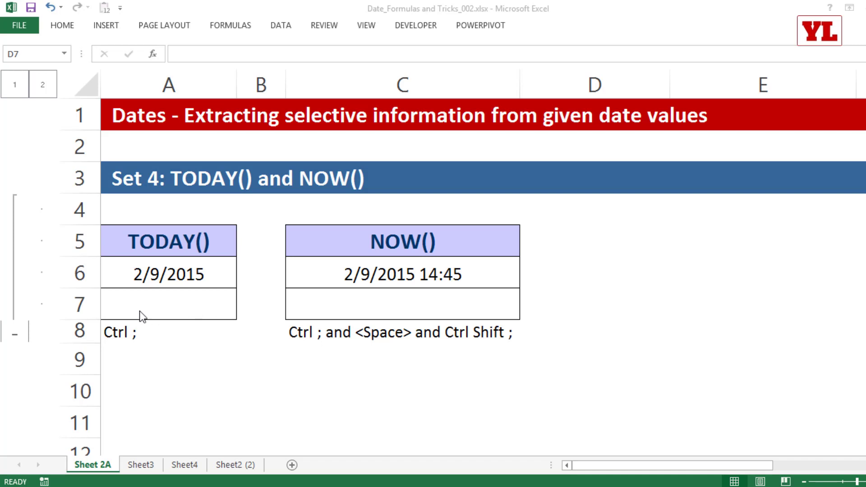
Enter the formula =TODAY() in A7 under the TODAY() heading on Sheet 2A.
{"action": "left_click", "coordinate": [164, 311]}
{"action": "left_click", "coordinate": [170, 309]}
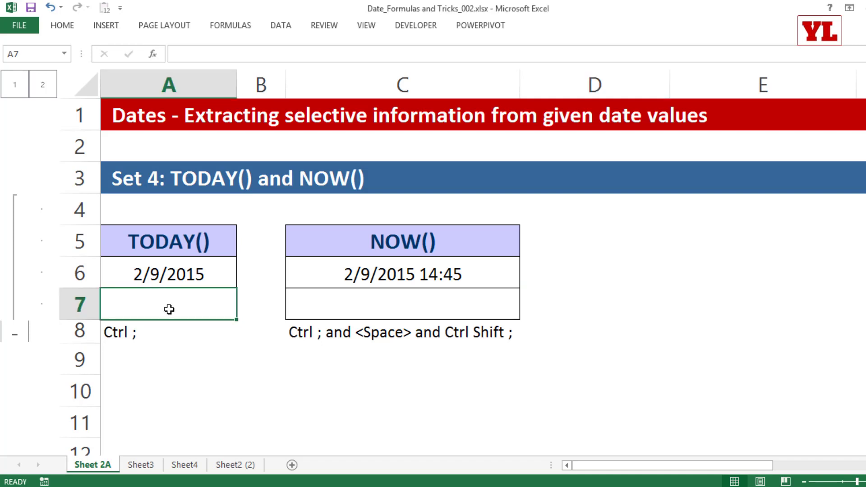
{"action": "type", "text": "=toda"}
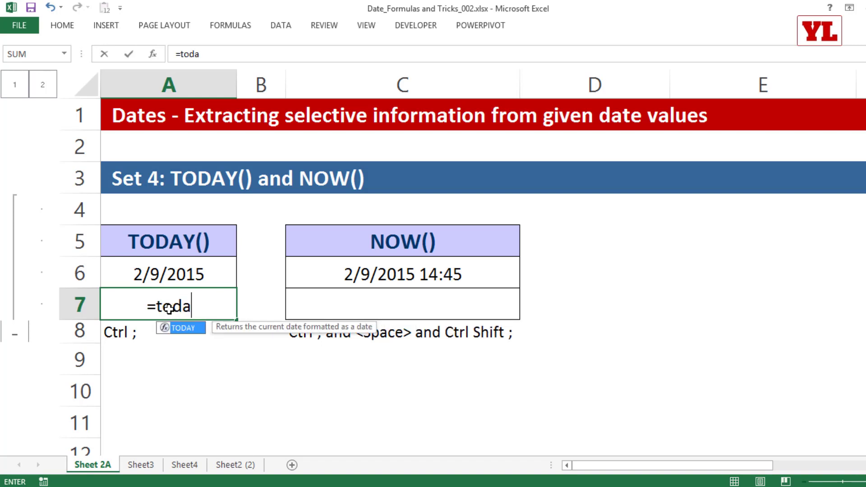
{"action": "key", "text": "Tab"}
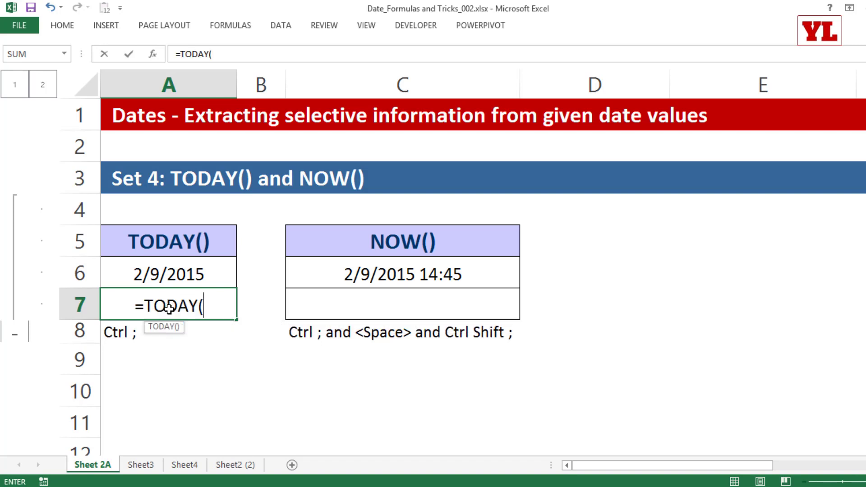
{"action": "type", "text": ")"}
{"action": "key", "text": "Return"}
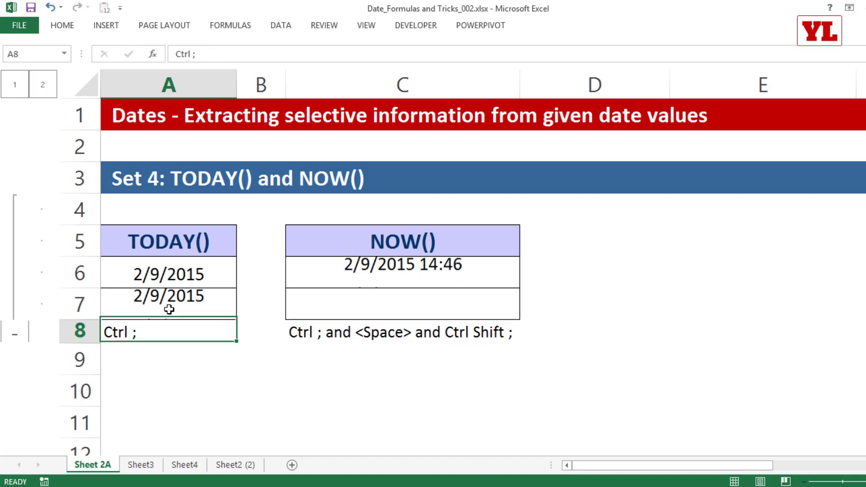
Enter the formula =NOW() in C7 under the NOW() heading.
{"action": "left_click", "coordinate": [368, 299]}
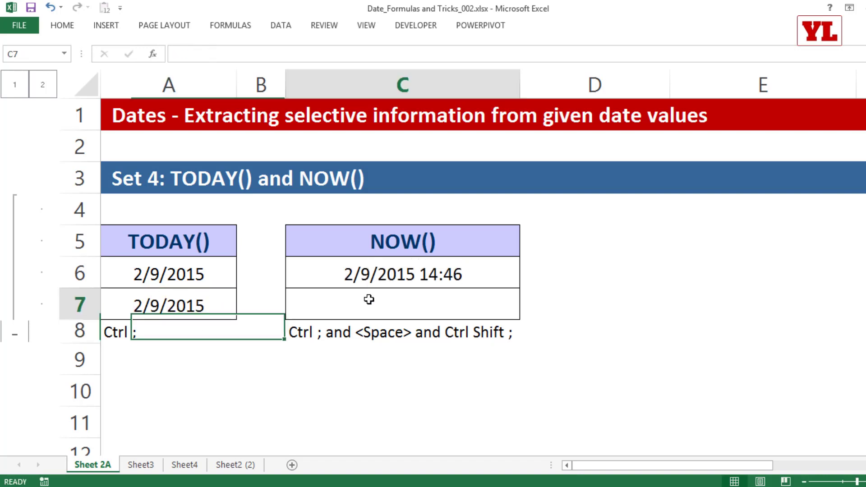
{"action": "type", "text": "=n"}
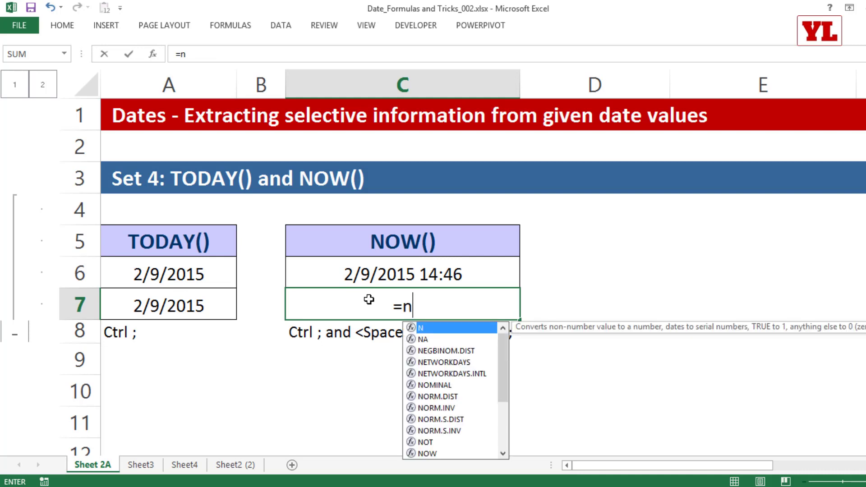
{"action": "type", "text": "ow"}
{"action": "key", "text": "Tab"}
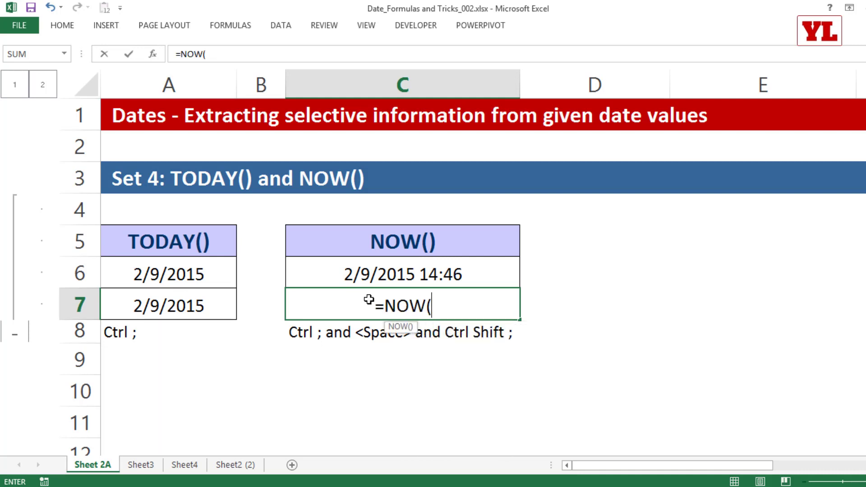
{"action": "type", "text": ")"}
{"action": "key", "text": "Return"}
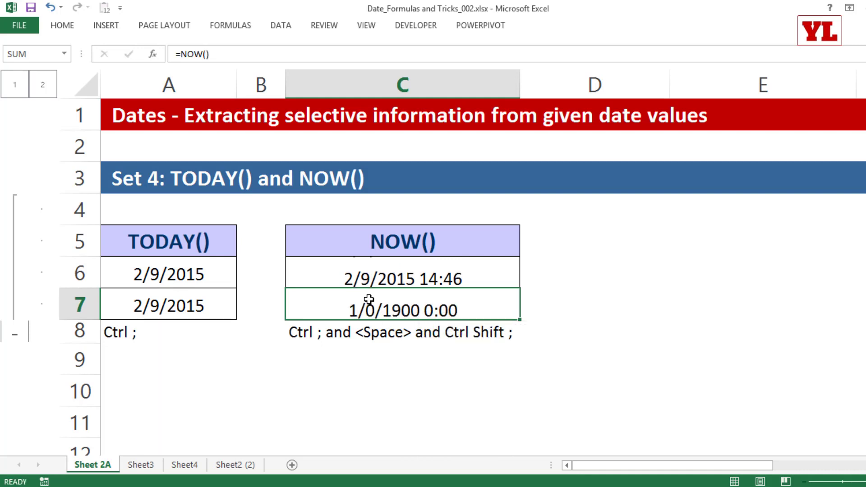
{"action": "left_click", "coordinate": [470, 304]}
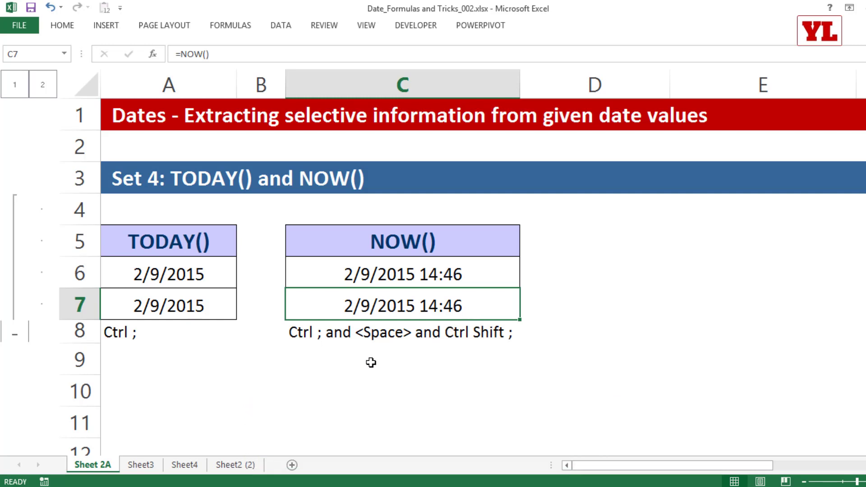
Insert the current date, 2/9/2015, as a static value in A9.
{"action": "left_click", "coordinate": [162, 383]}
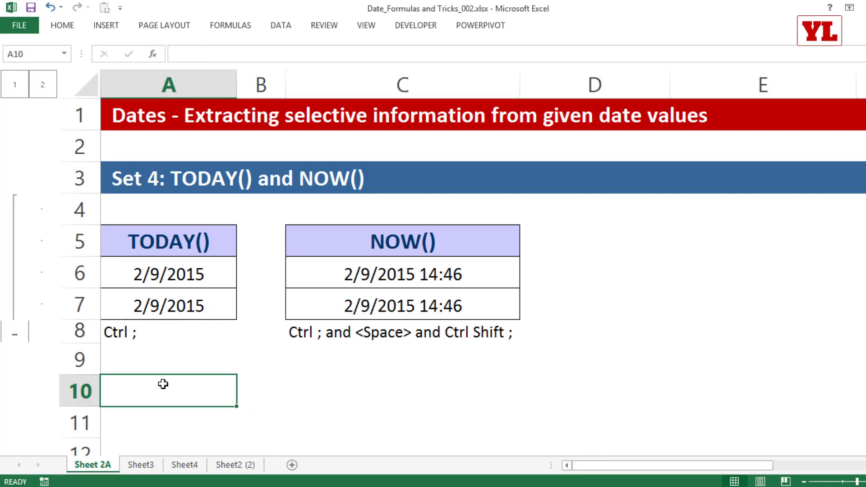
{"action": "left_click", "coordinate": [162, 359]}
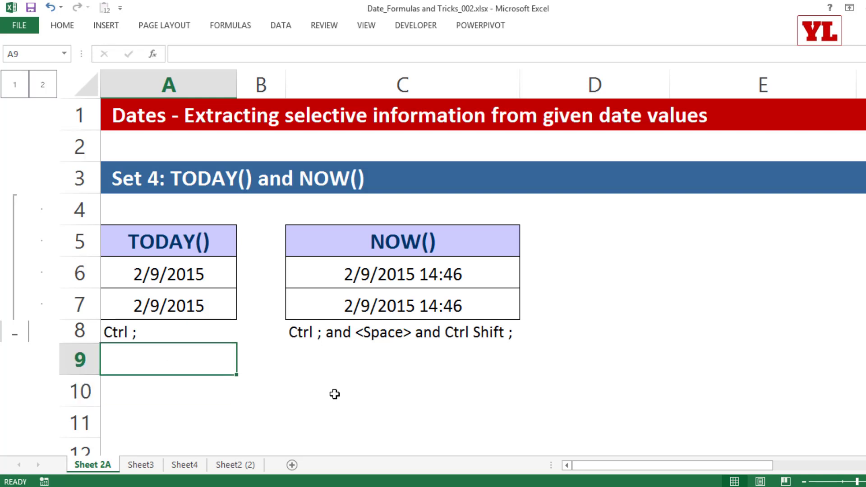
{"action": "key", "text": "ctrl+semicolon"}
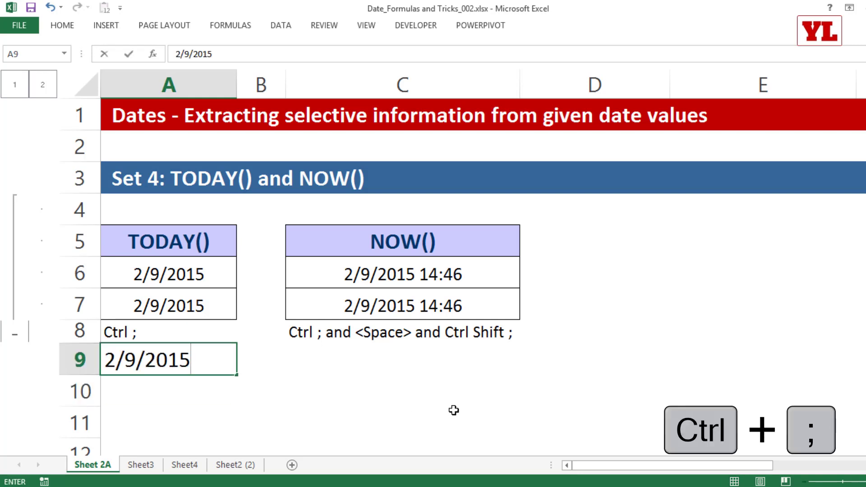
{"action": "key", "text": "Return"}
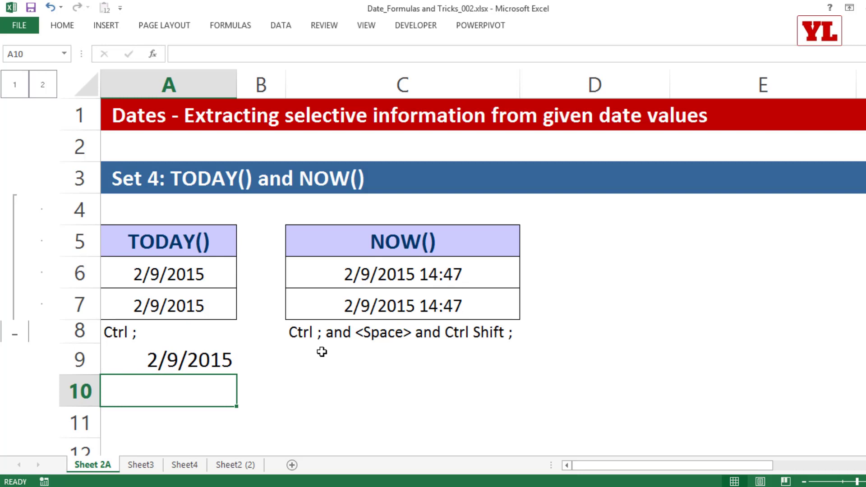
Insert the current date and time, 2/9/2015 2:47 PM, as a static value in C9.
{"action": "left_click", "coordinate": [354, 362]}
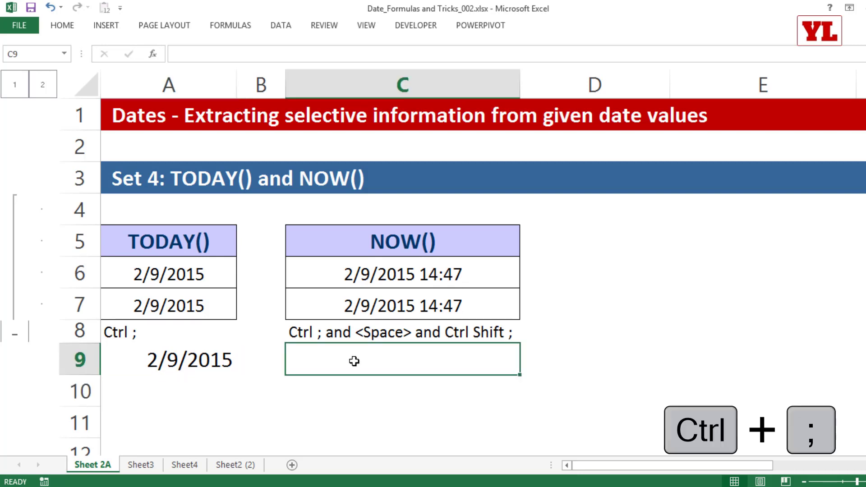
{"action": "key", "text": "ctrl+semicolon"}
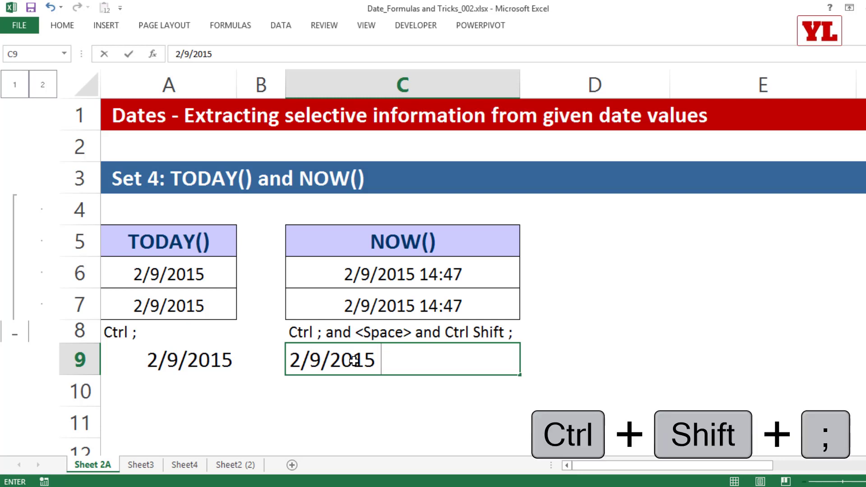
{"action": "key", "text": "ctrl+shift+semicolon"}
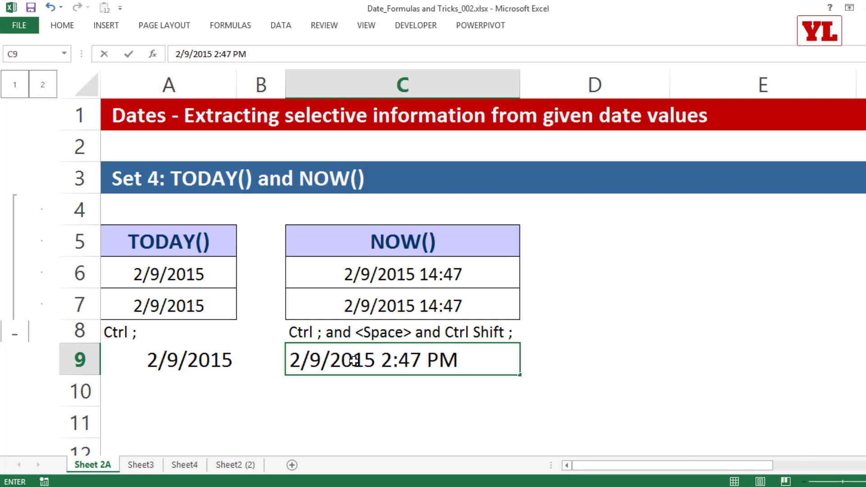
{"action": "key", "text": "Return"}
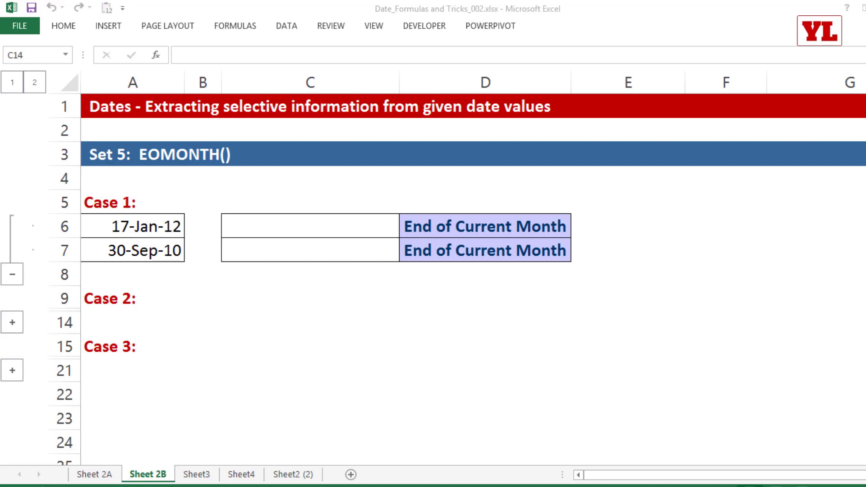
Enter 31 Jan 2013 manually in C6 as the End of Current Month for the first Case 1 date.
{"action": "left_click", "coordinate": [330, 245]}
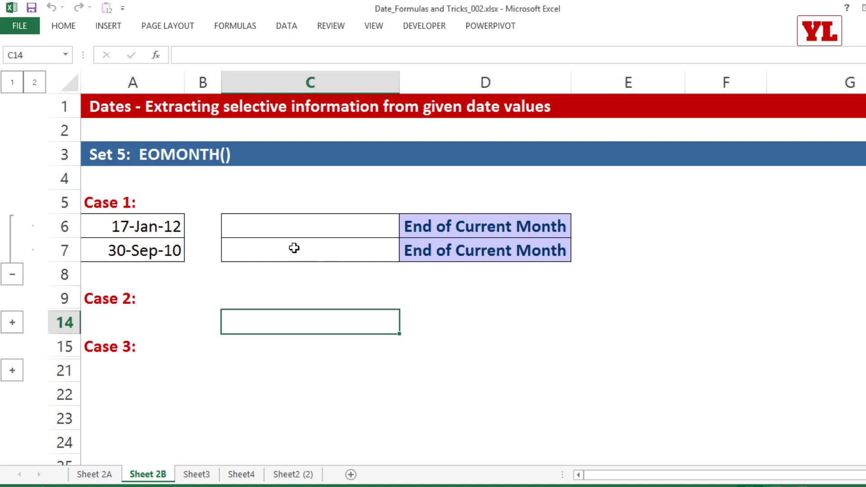
{"action": "left_click", "coordinate": [126, 226]}
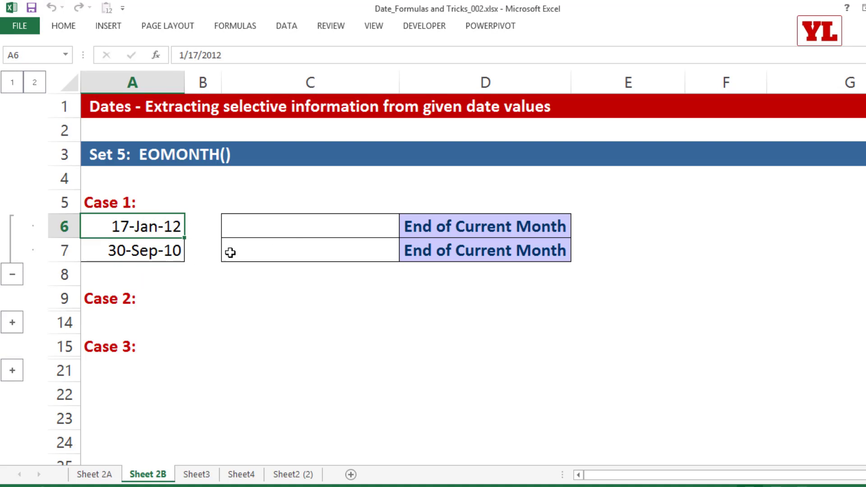
{"action": "left_click", "coordinate": [286, 224]}
{"action": "type", "text": "31 de"}
{"action": "key", "text": "BackSpace"}
{"action": "key", "text": "BackSpace"}
{"action": "type", "text": "jan 2013"}
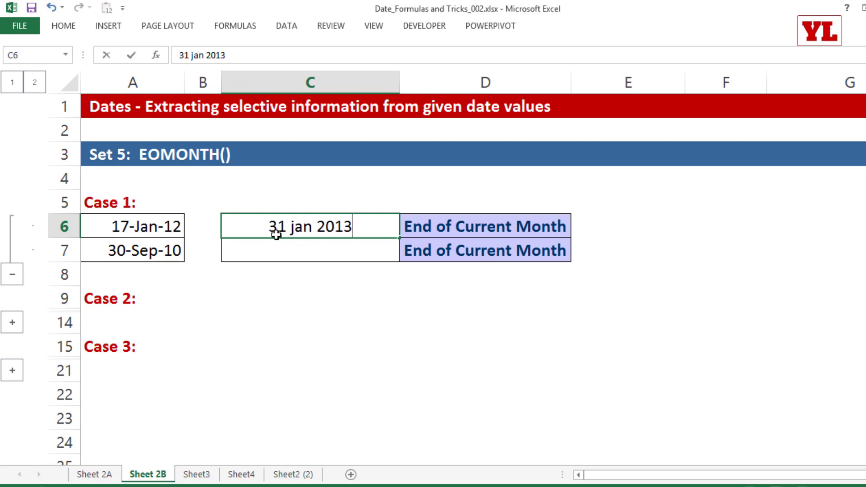
{"action": "key", "text": "Return"}
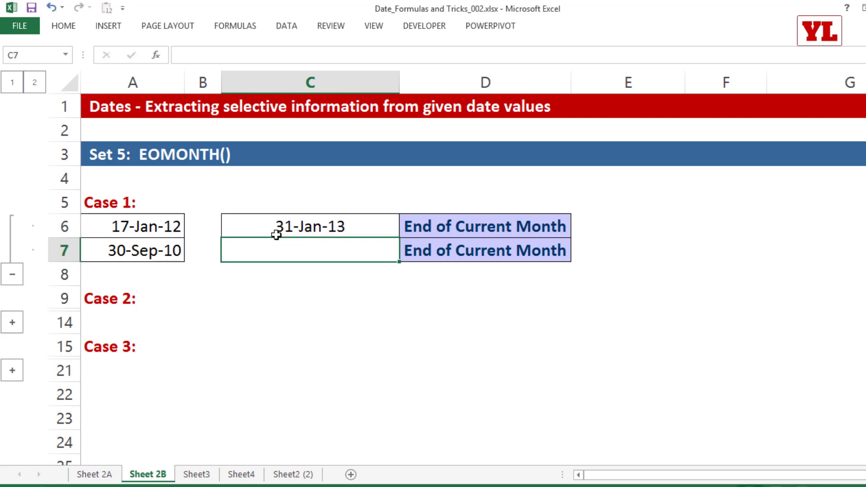
Enter 30 Sep 2010 in C7 as the End of Current Month for the second Case 1 date.
{"action": "type", "text": "30 se"}
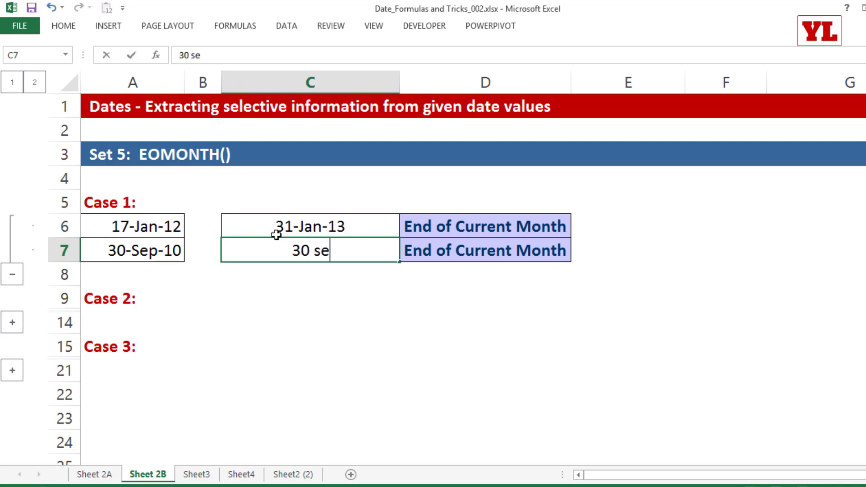
{"action": "type", "text": "p 2010"}
{"action": "key", "text": "Return"}
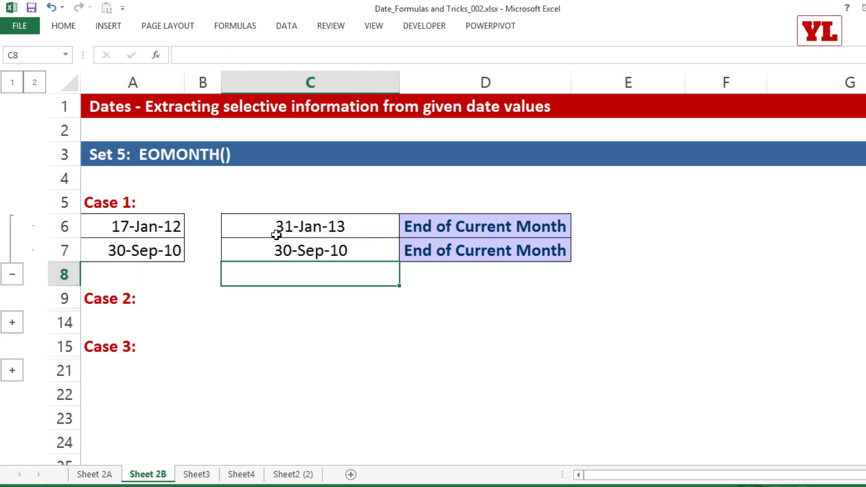
Expand the grouped Case 2 rows and enter 5 Feb 2012 in C10 as the 5th of next month.
{"action": "left_click", "coordinate": [12, 324]}
{"action": "scroll", "coordinate": [222, 286], "scroll_direction": "down", "scroll_amount": 1}
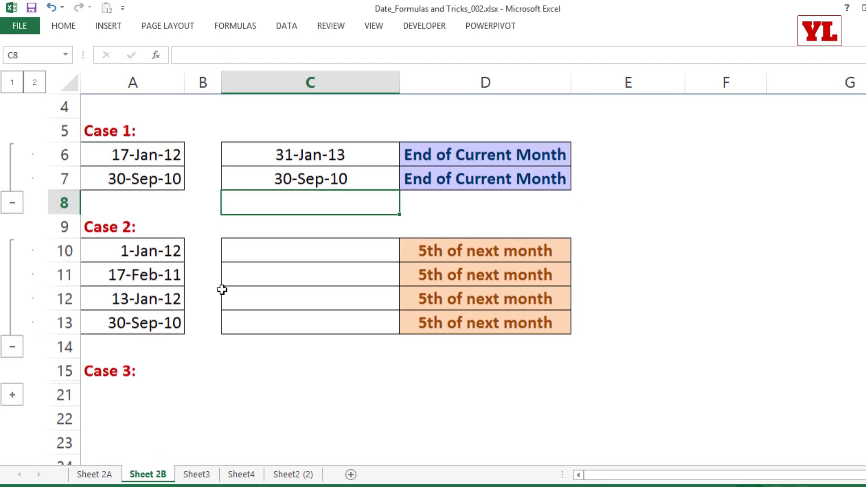
{"action": "left_click", "coordinate": [239, 268]}
{"action": "left_click_drag", "start_coordinate": [160, 248], "coordinate": [158, 334]}
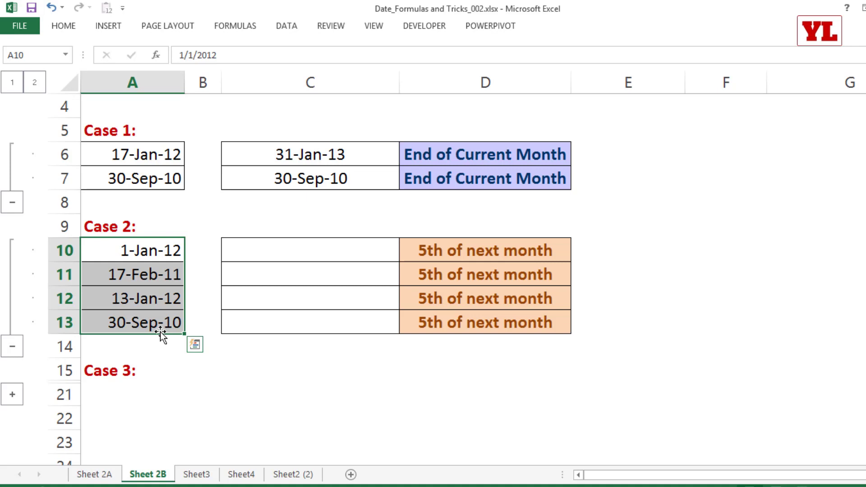
{"action": "left_click", "coordinate": [283, 244]}
{"action": "type", "text": "5"}
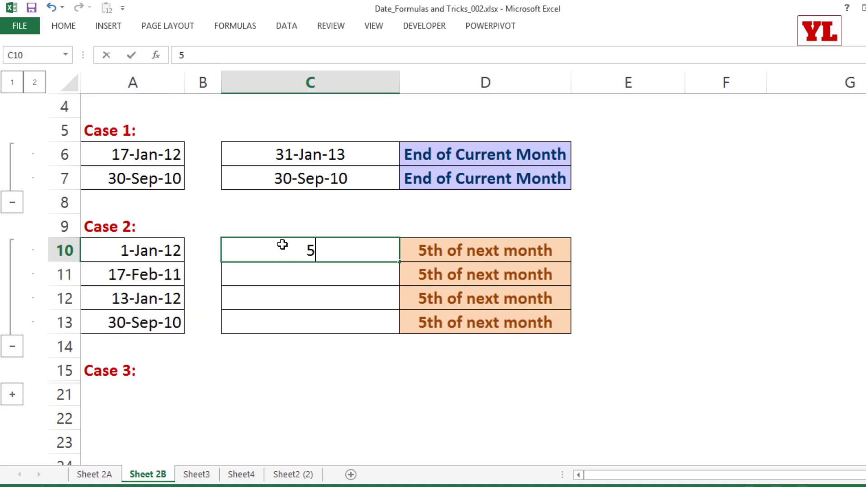
{"action": "type", "text": " feb 2012"}
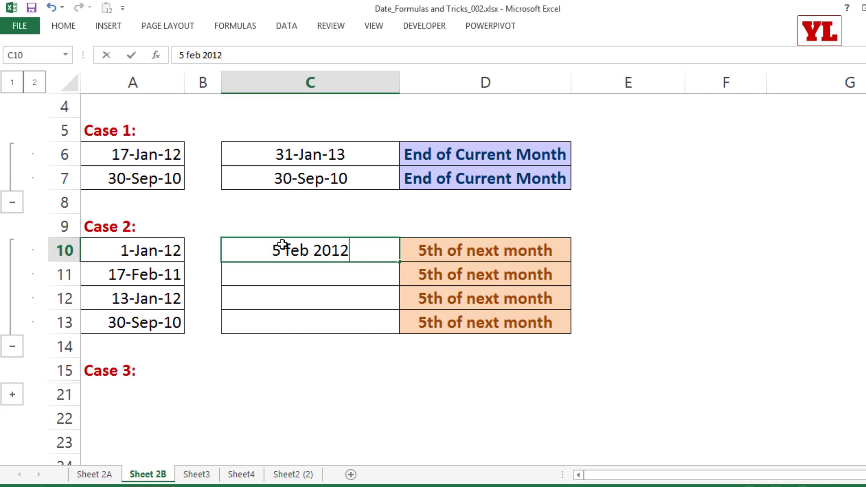
{"action": "key", "text": "Return"}
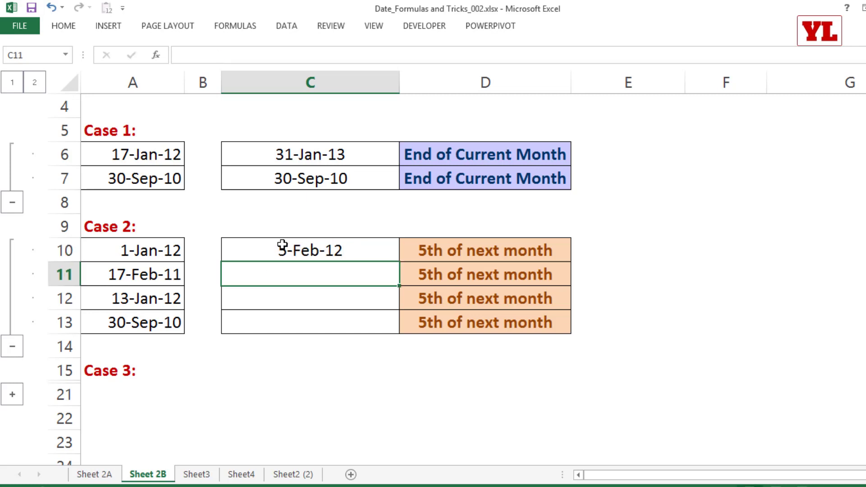
Enter 5 Mar 2011 in C11 as the 5th of next month for 17-Feb-11.
{"action": "type", "text": "5 mar 2"}
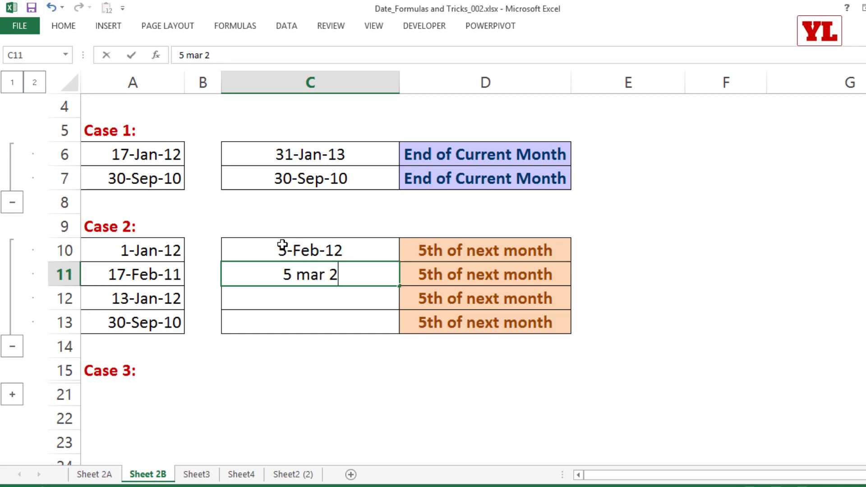
{"action": "type", "text": "011"}
{"action": "key", "text": "Return"}
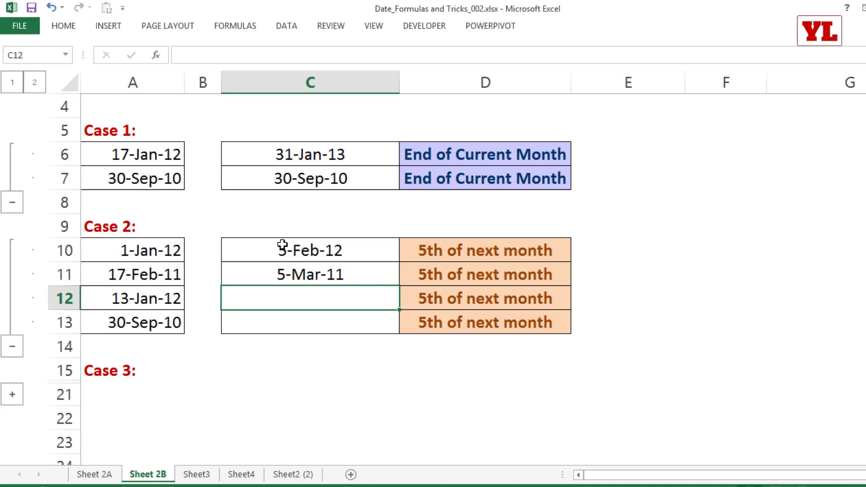
Expand the grouped Case 3 rows, review the dates in A16:A20 and select C16 for the 1st of Current Month.
{"action": "left_click", "coordinate": [13, 395]}
{"action": "scroll", "coordinate": [205, 294], "scroll_direction": "down", "scroll_amount": 2}
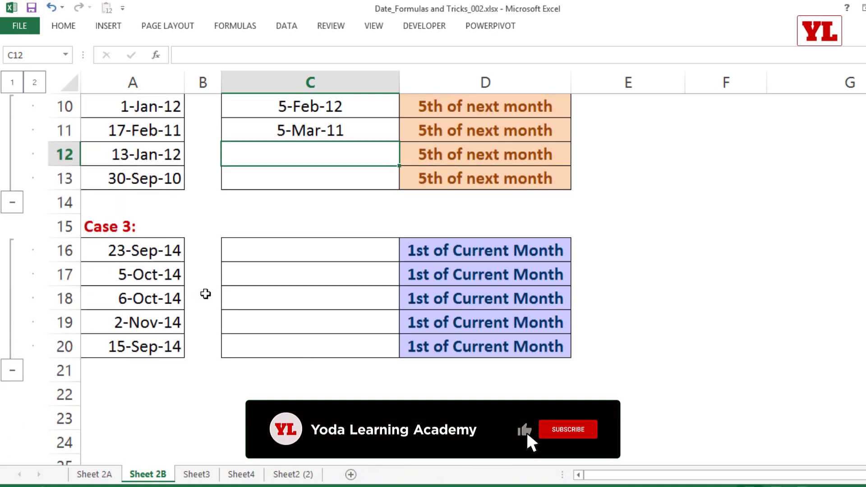
{"action": "left_click_drag", "start_coordinate": [158, 250], "coordinate": [172, 346]}
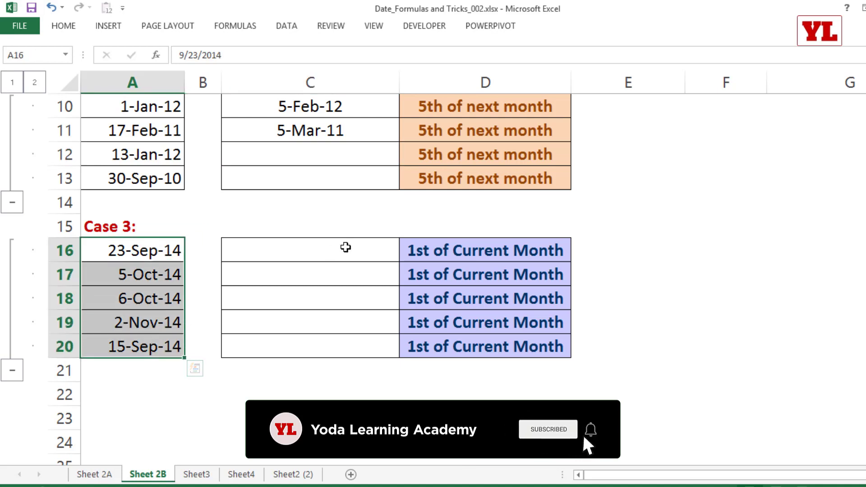
{"action": "left_click", "coordinate": [345, 247]}
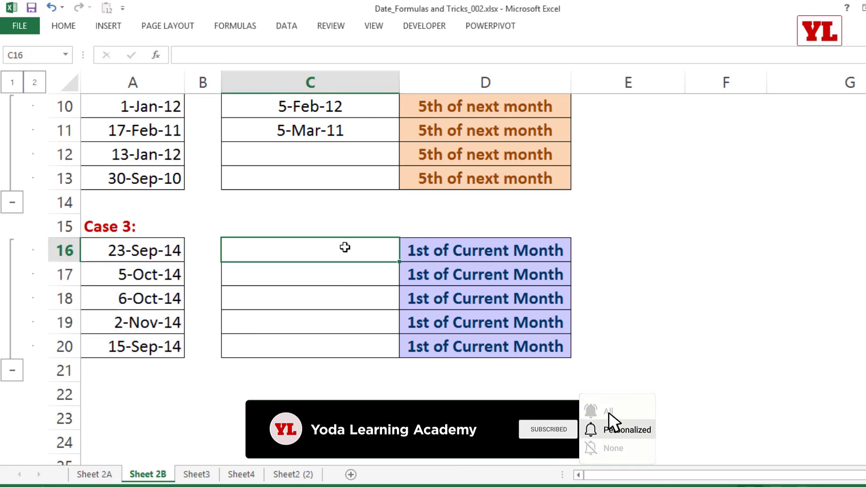
Enter 1 Sep 2014 in C16 as the 1st of Current Month for the first Case 3 date.
{"action": "type", "text": "1 sep 201"}
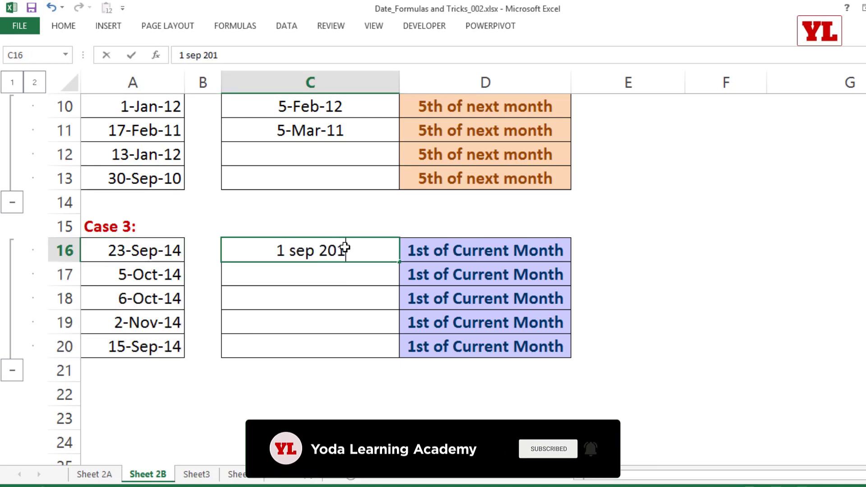
{"action": "type", "text": "4"}
{"action": "left_click", "coordinate": [489, 293]}
Collapse all grouped rows, expand only the Case 1 group, and clear the typed dates in C6:C7.
{"action": "scroll", "coordinate": [358, 282], "scroll_direction": "up", "scroll_amount": 2}
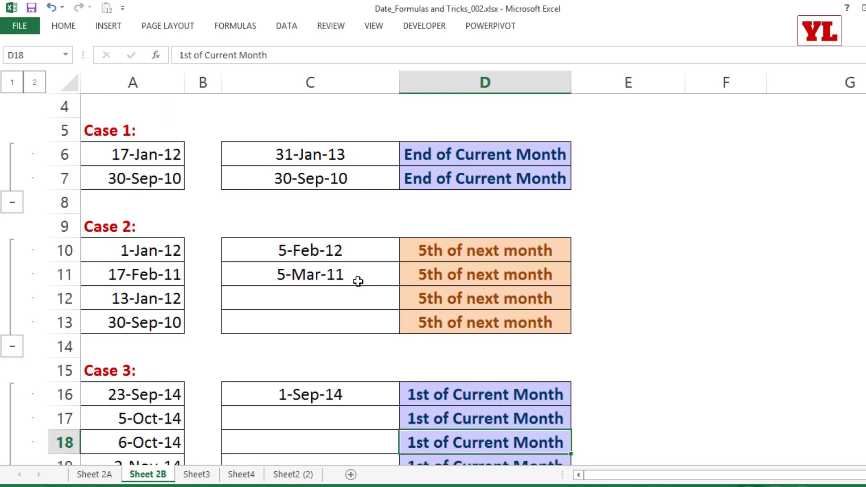
{"action": "scroll", "coordinate": [357, 282], "scroll_direction": "up", "scroll_amount": 1}
{"action": "left_click", "coordinate": [14, 85]}
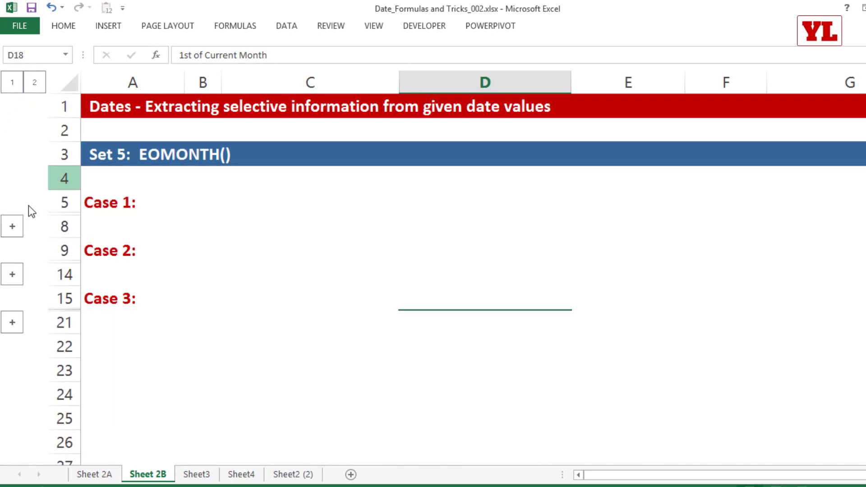
{"action": "left_click", "coordinate": [15, 226]}
{"action": "left_click", "coordinate": [224, 292]}
{"action": "left_click", "coordinate": [280, 232]}
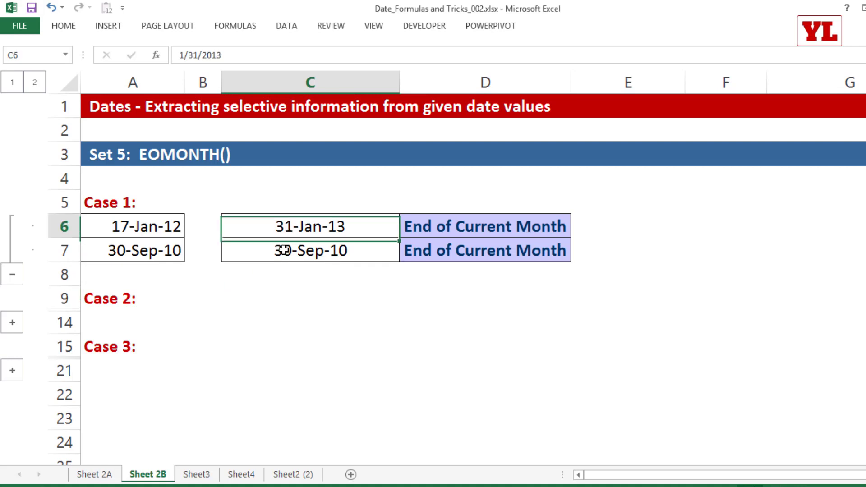
{"action": "left_click", "coordinate": [282, 250], "text": "shift"}
{"action": "key", "text": "Delete"}
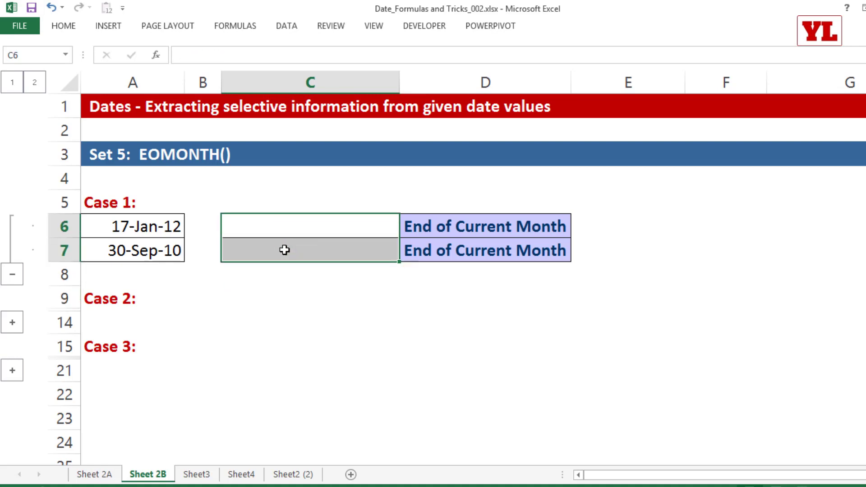
Enter =EOMONTH(A6,0) in C6 to return the end of the current month for the first Case 1 date.
{"action": "left_click", "coordinate": [298, 228]}
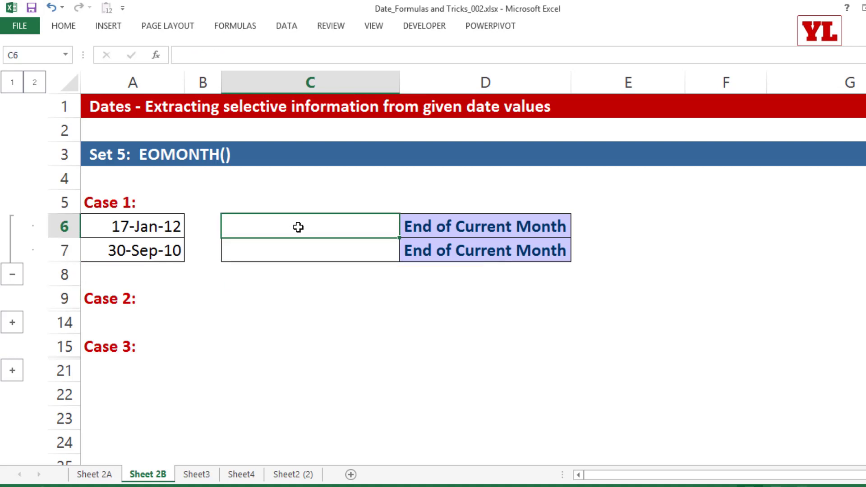
{"action": "type", "text": "=eom"}
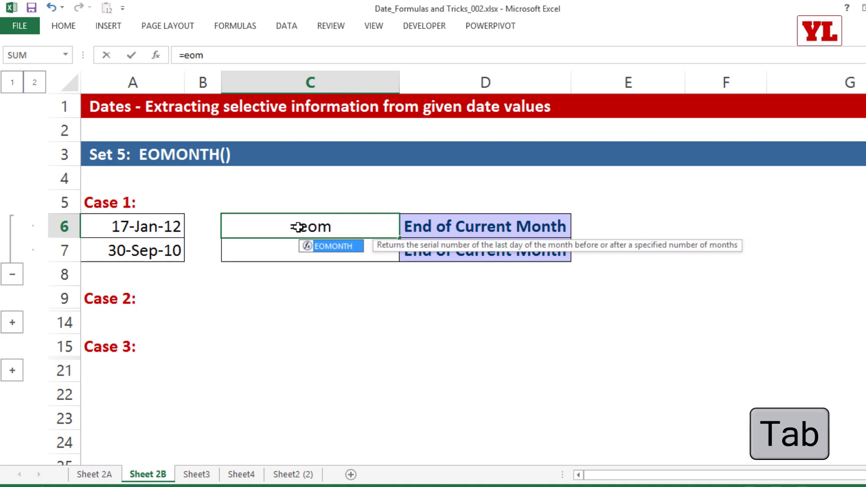
{"action": "key", "text": "Tab"}
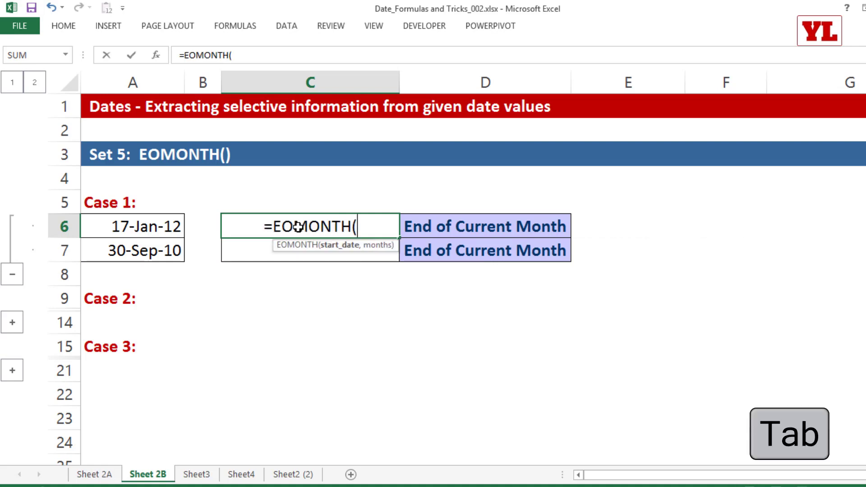
{"action": "left_click", "coordinate": [143, 227]}
{"action": "type", "text": ","}
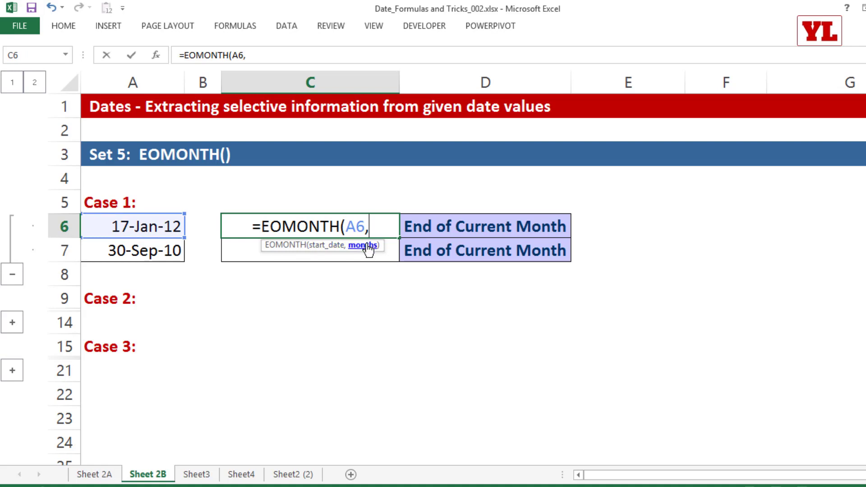
{"action": "type", "text": "0)"}
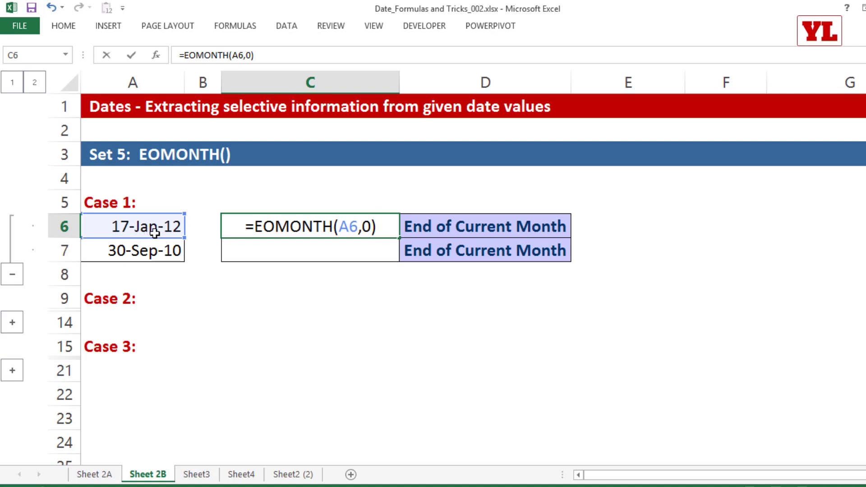
{"action": "key", "text": "Return"}
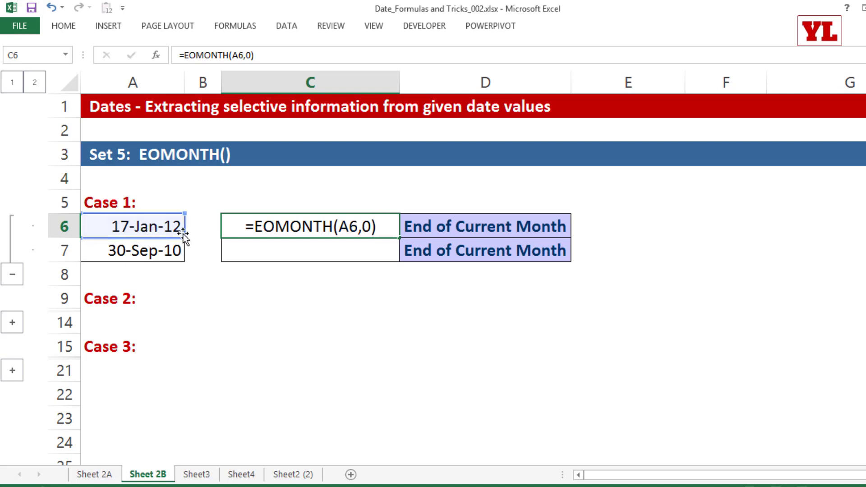
Change the months argument of the EOMONTH formula in C6 to 1.
{"action": "double_click", "coordinate": [316, 221]}
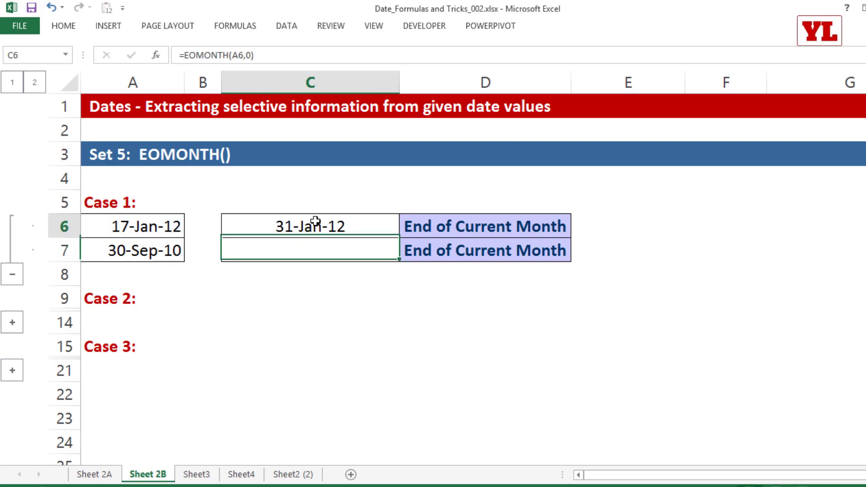
{"action": "key", "text": "BackSpace"}
{"action": "key", "text": "BackSpace"}
{"action": "type", "text": "1)"}
{"action": "key", "text": "Return"}
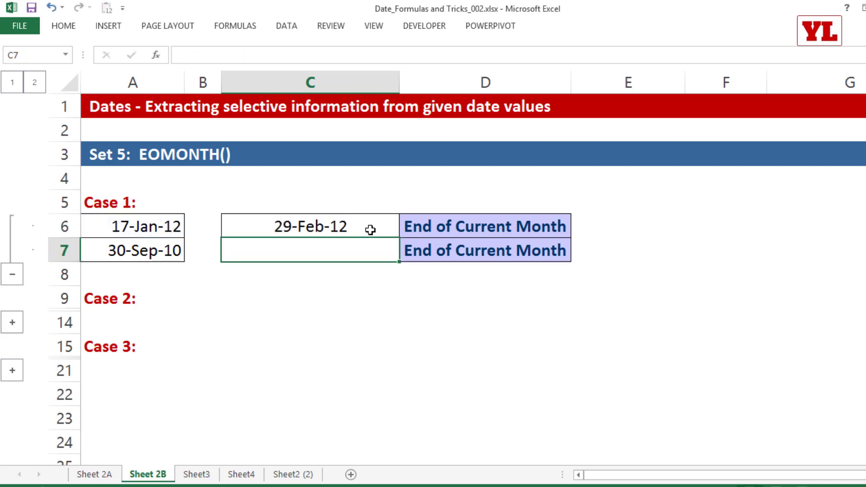
{"action": "left_click", "coordinate": [329, 218]}
Expand the grouped Case 2 rows and clear the typed dates in C10:C11.
{"action": "left_click", "coordinate": [14, 322]}
{"action": "scroll", "coordinate": [17, 321], "scroll_direction": "down", "scroll_amount": 2}
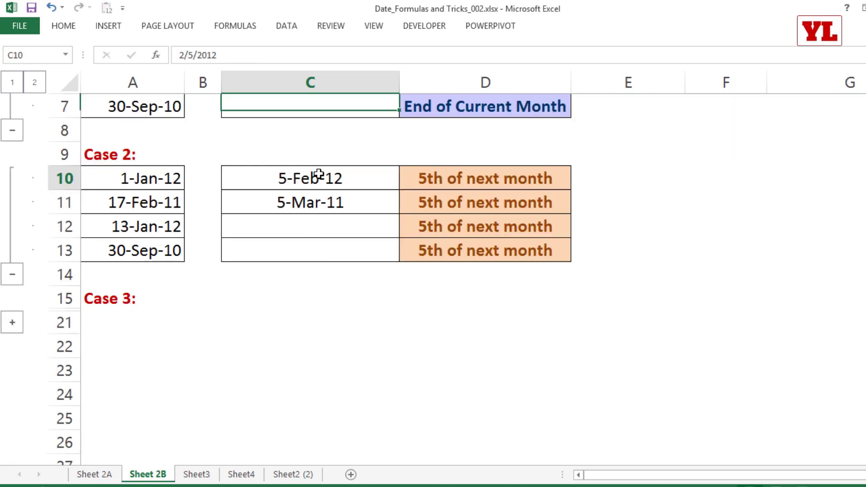
{"action": "left_click_drag", "start_coordinate": [313, 176], "coordinate": [314, 193]}
{"action": "key", "text": "Delete"}
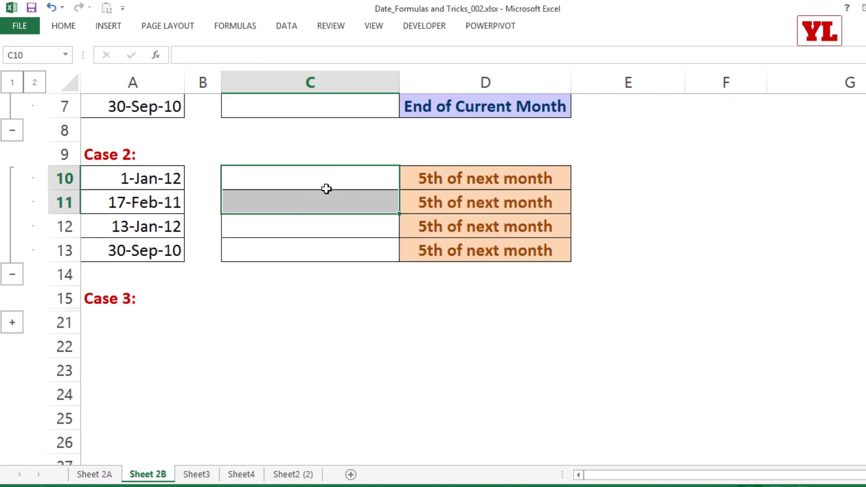
Enter =EOMONTH(A10,0) in C10 for the first Case 2 date.
{"action": "left_click", "coordinate": [332, 172]}
{"action": "type", "text": "=eom"}
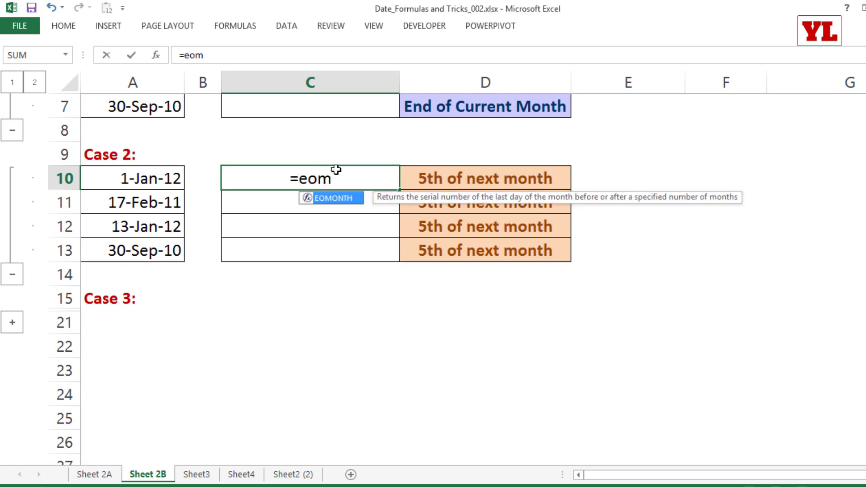
{"action": "key", "text": "Tab"}
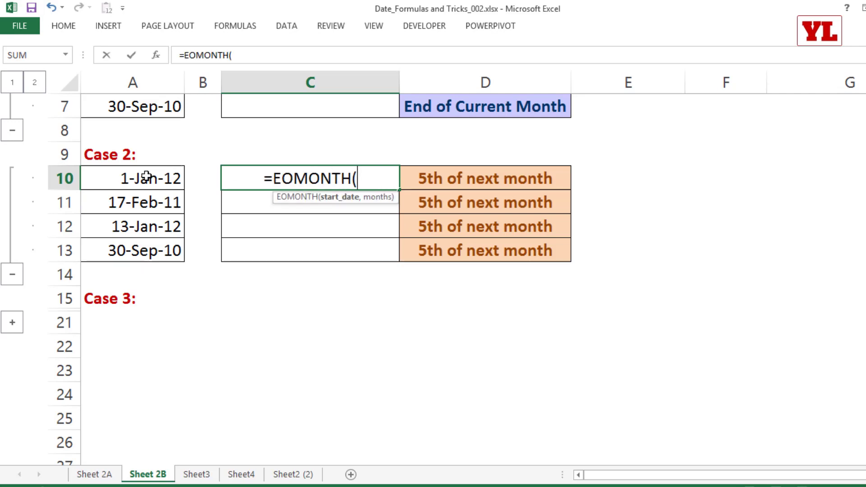
{"action": "left_click", "coordinate": [145, 176]}
{"action": "type", "text": ","}
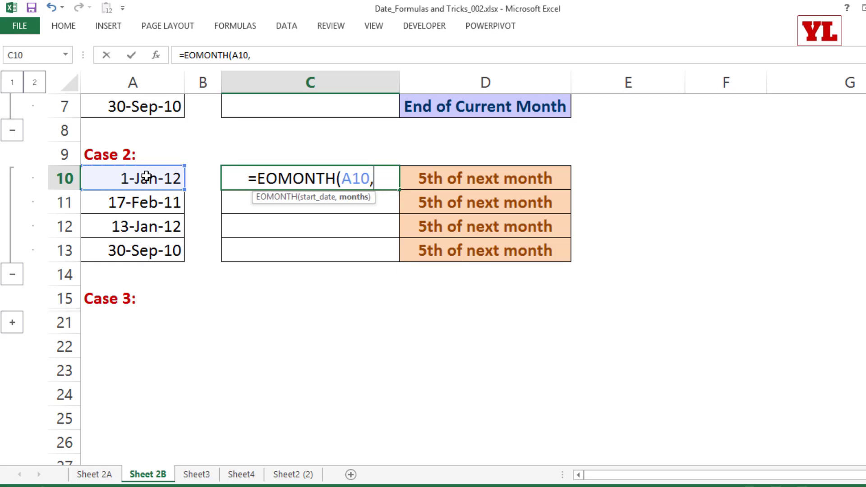
{"action": "type", "text": "00"}
{"action": "key", "text": "BackSpace"}
{"action": "type", "text": ")"}
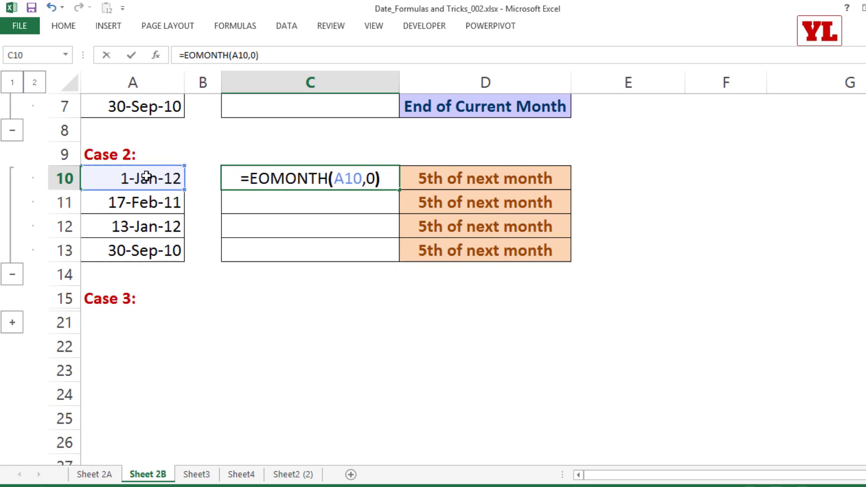
{"action": "key", "text": "Return"}
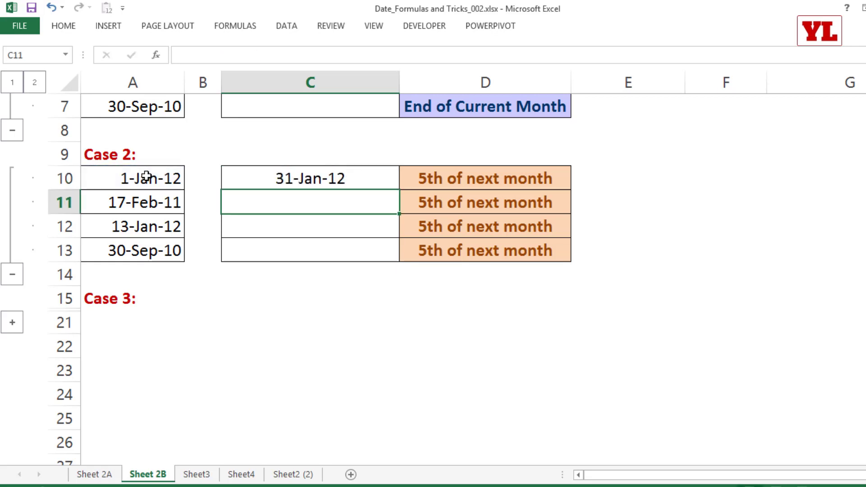
Append +5 to the EOMONTH formula in C10 and fill it down through C13.
{"action": "double_click", "coordinate": [314, 179]}
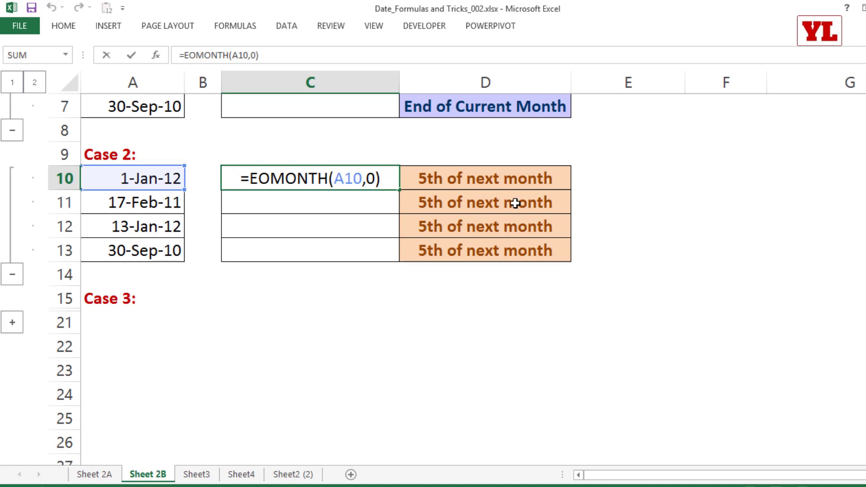
{"action": "type", "text": "+5"}
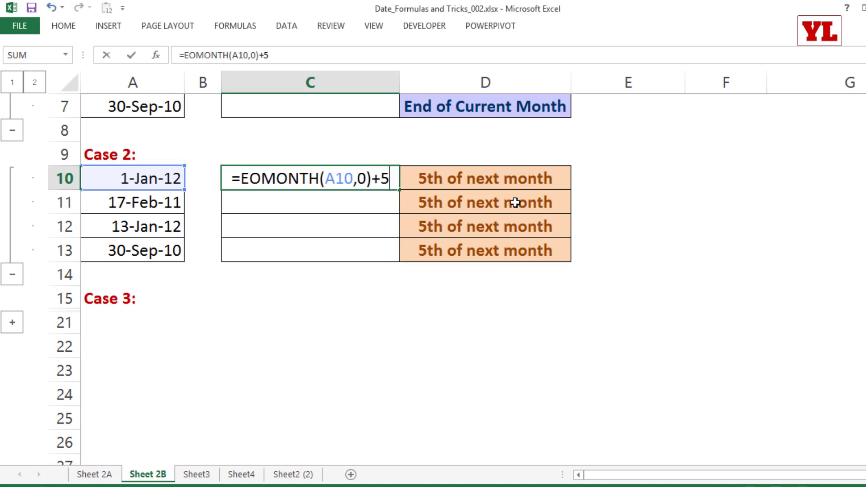
{"action": "key", "text": "Return"}
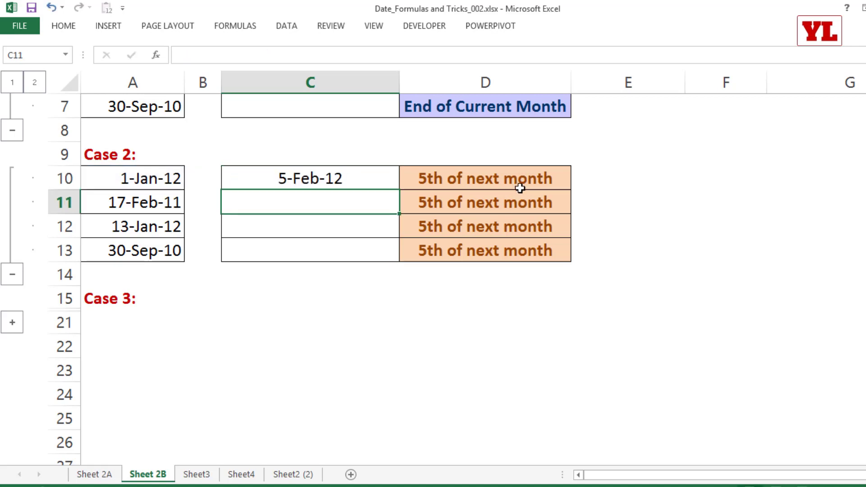
{"action": "left_click", "coordinate": [383, 183]}
{"action": "double_click", "coordinate": [399, 190]}
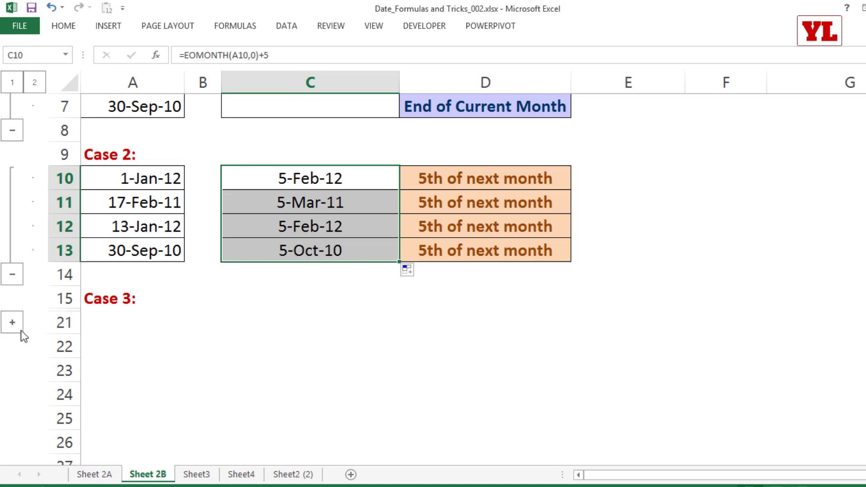
Expand the grouped Case 3 rows and replace the typed date in C16 with =EOMONTH(A16,-1).
{"action": "left_click", "coordinate": [12, 322]}
{"action": "scroll", "coordinate": [222, 278], "scroll_direction": "down", "scroll_amount": 2}
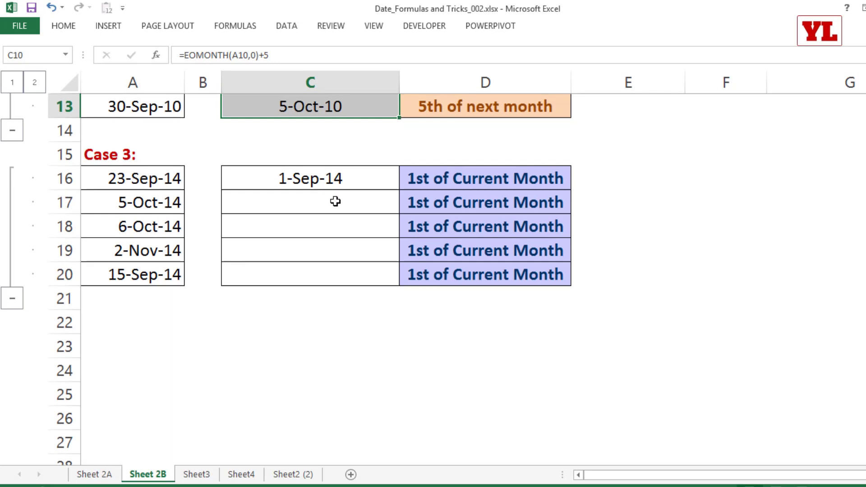
{"action": "left_click", "coordinate": [344, 179]}
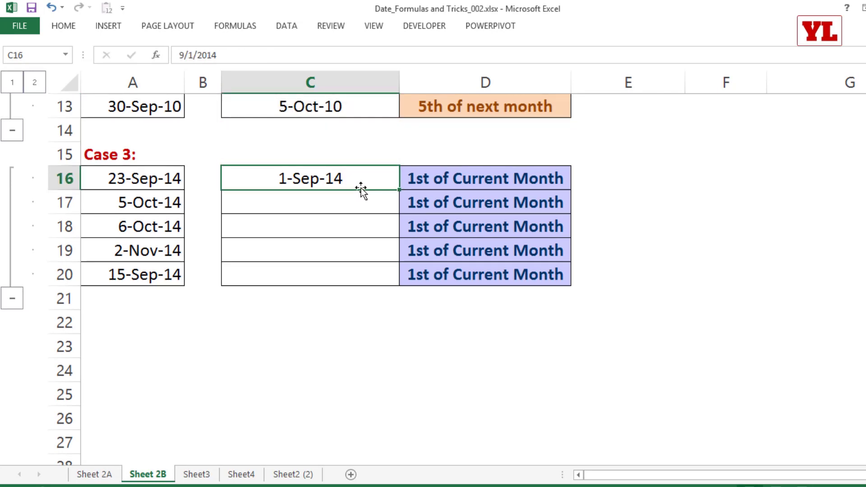
{"action": "type", "text": "=eom"}
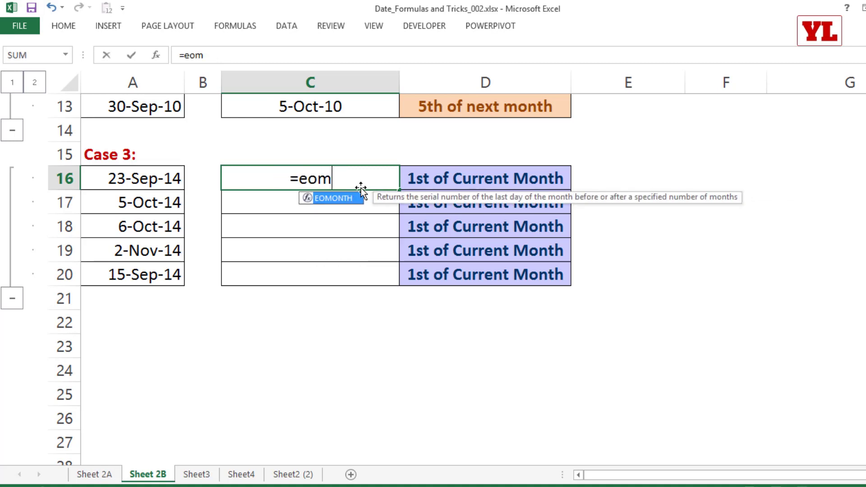
{"action": "key", "text": "Tab"}
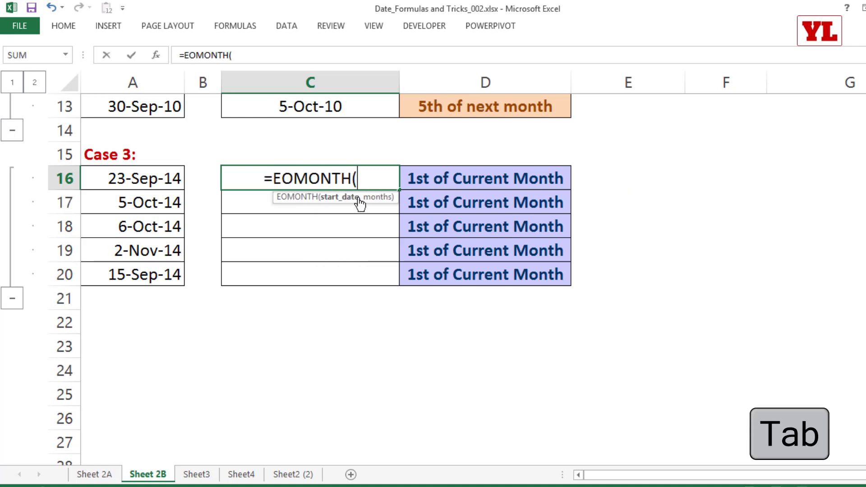
{"action": "left_click", "coordinate": [137, 179]}
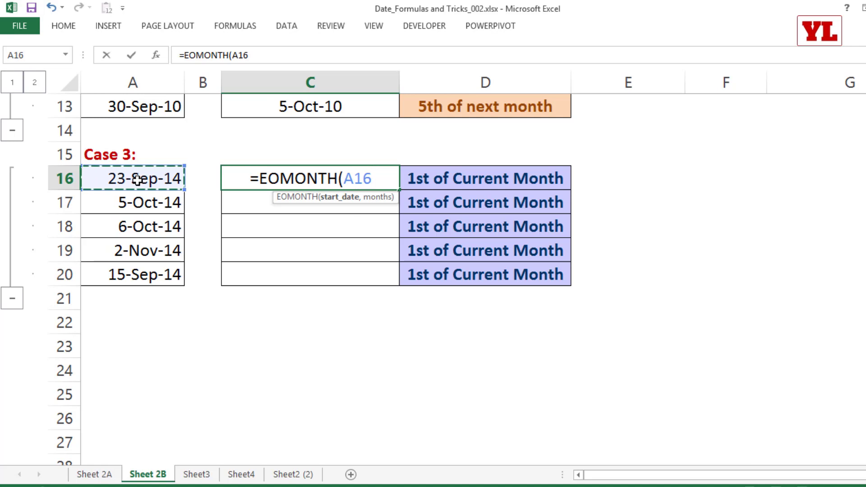
{"action": "type", "text": ",-"}
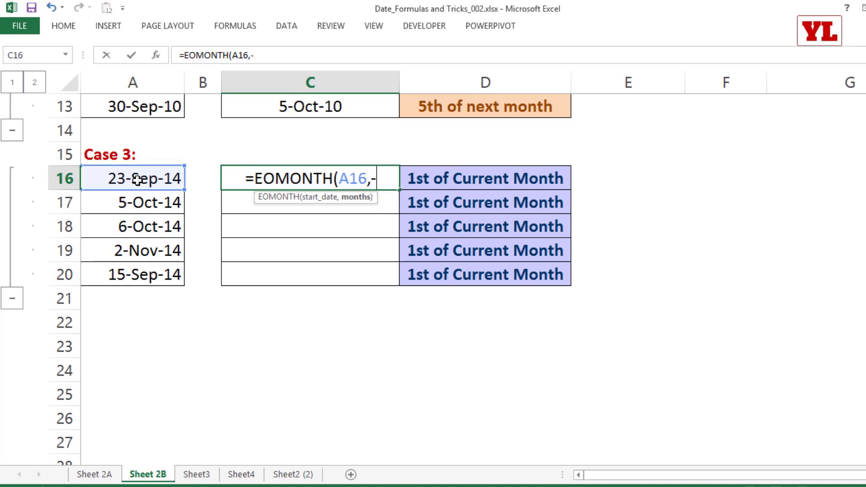
{"action": "type", "text": "1)"}
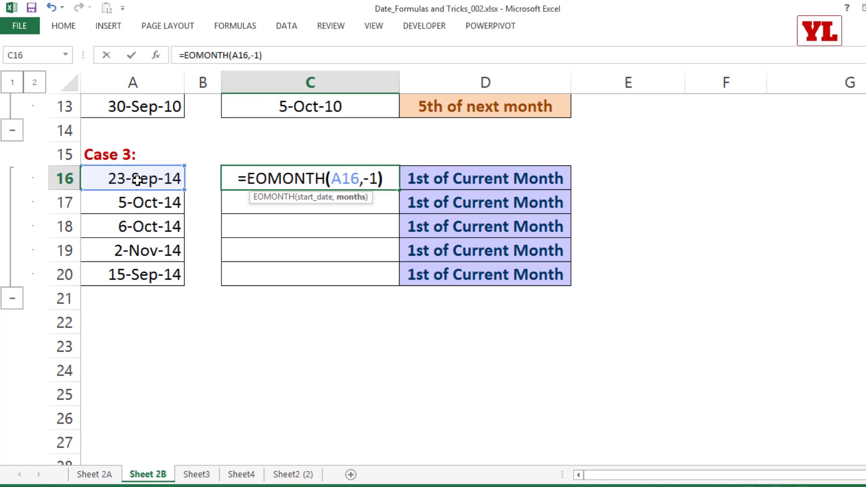
{"action": "key", "text": "Return"}
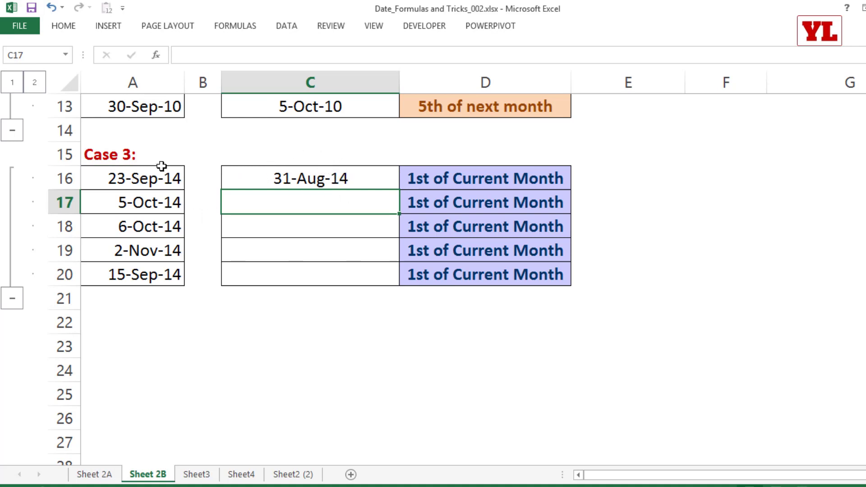
Append +1 to the EOMONTH formula in C16 and fill it down through C20.
{"action": "left_click", "coordinate": [141, 177]}
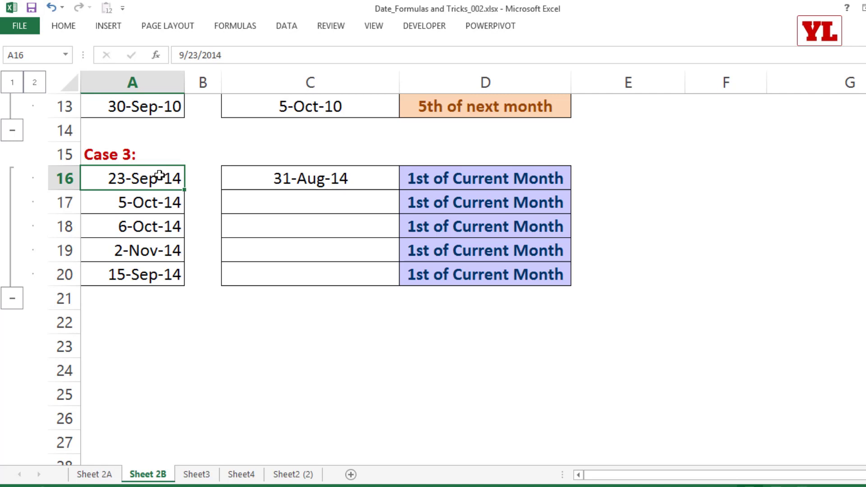
{"action": "left_click", "coordinate": [335, 179]}
{"action": "key", "text": "F2"}
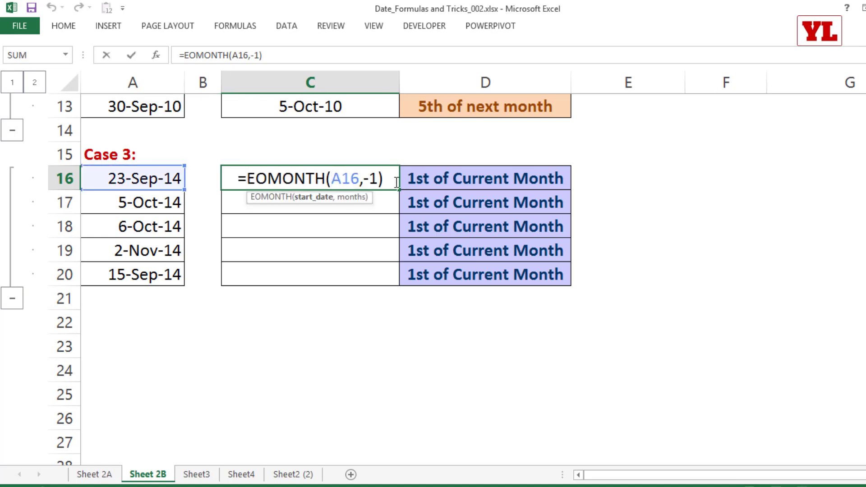
{"action": "type", "text": "+1"}
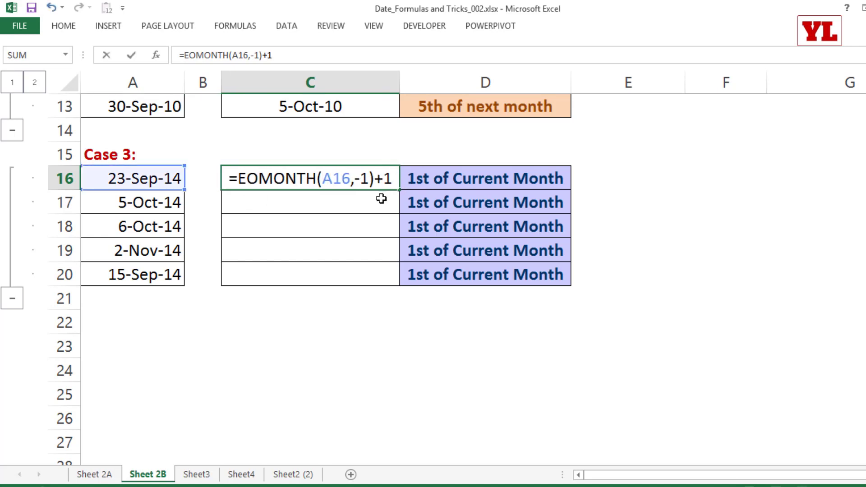
{"action": "key", "text": "Return"}
{"action": "left_click", "coordinate": [384, 177]}
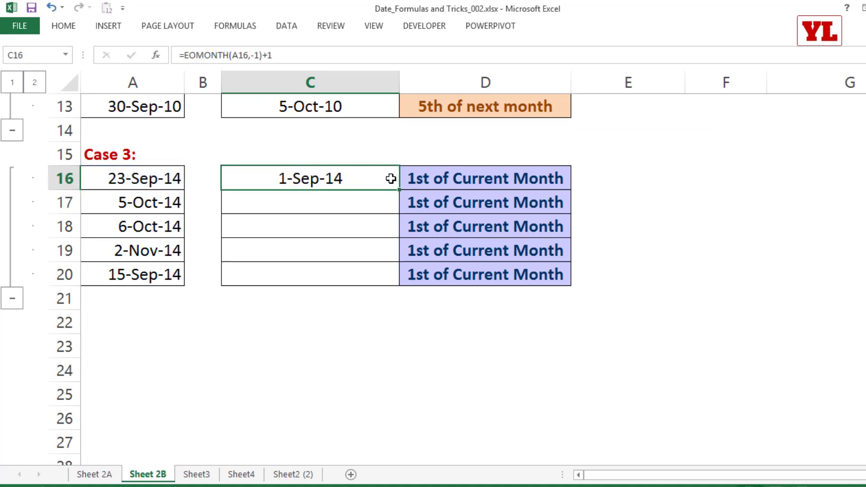
{"action": "double_click", "coordinate": [400, 190]}
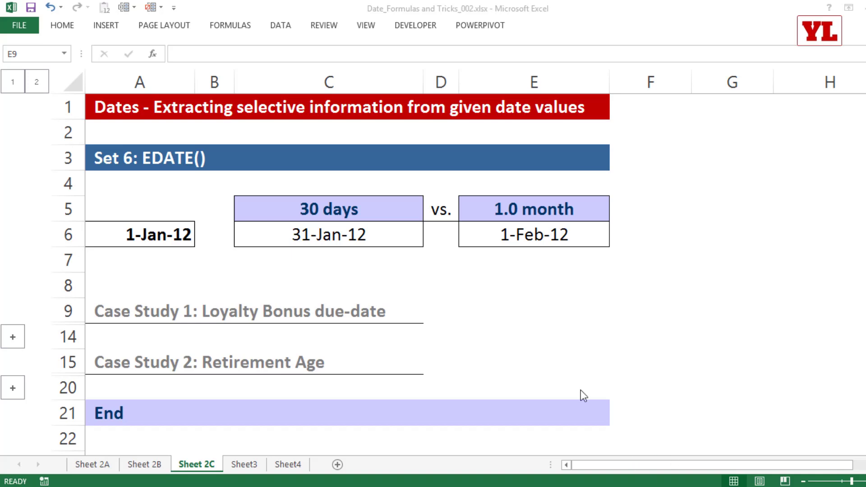
Re-enter the 30 days formula in C6 of Sheet 2C as =A6+30.
{"action": "left_click", "coordinate": [151, 236]}
{"action": "left_click", "coordinate": [151, 236]}
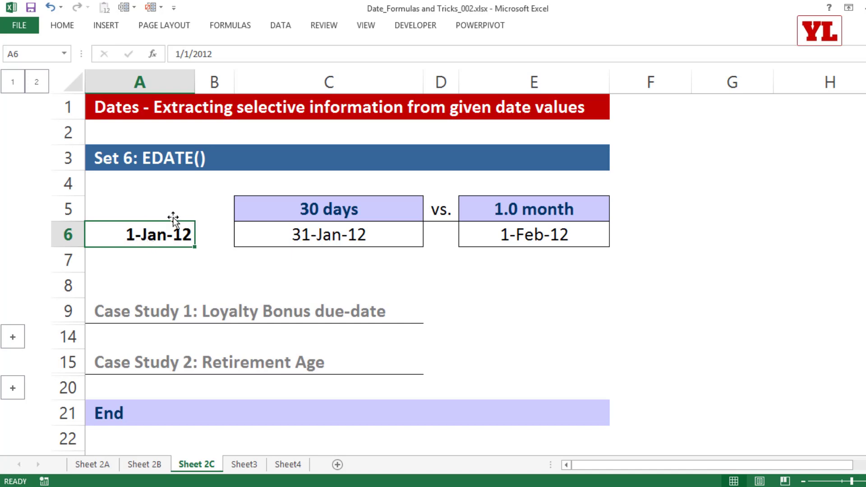
{"action": "left_click", "coordinate": [329, 234]}
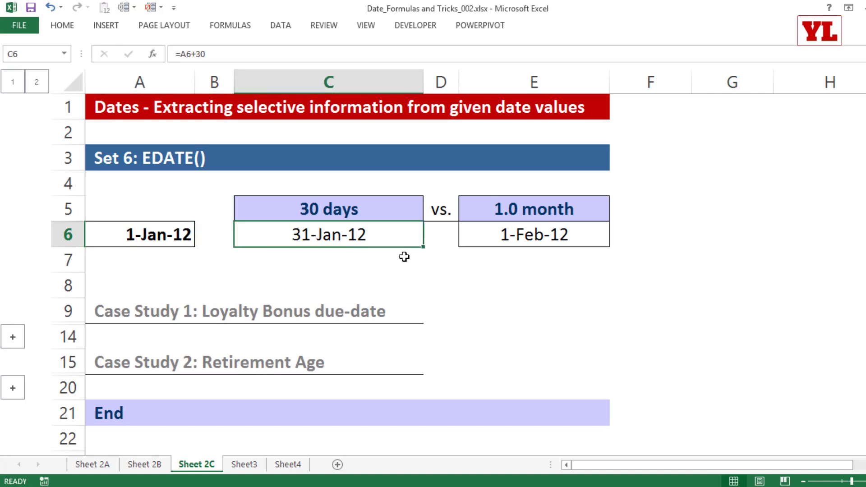
{"action": "key", "text": "F2"}
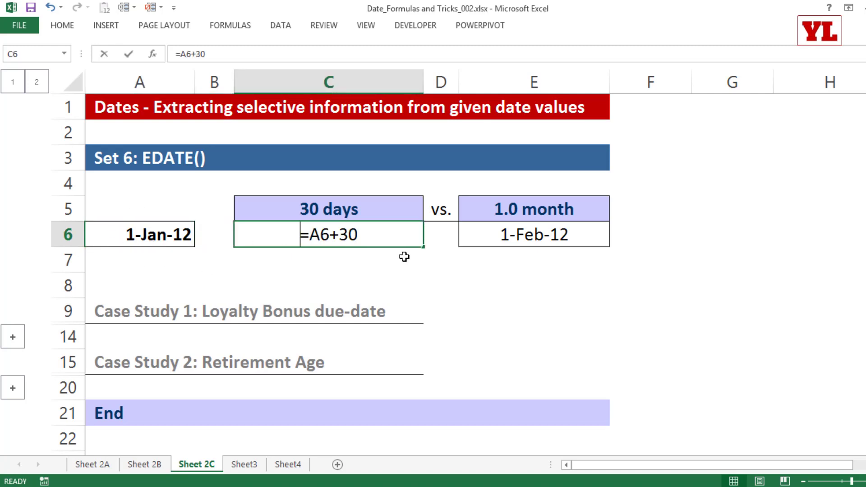
{"action": "key", "text": "BackSpace"}
{"action": "key", "text": "BackSpace"}
{"action": "key", "text": "BackSpace"}
{"action": "key", "text": "BackSpace"}
{"action": "key", "text": "BackSpace"}
{"action": "key", "text": "Left"}
{"action": "key", "text": "Left"}
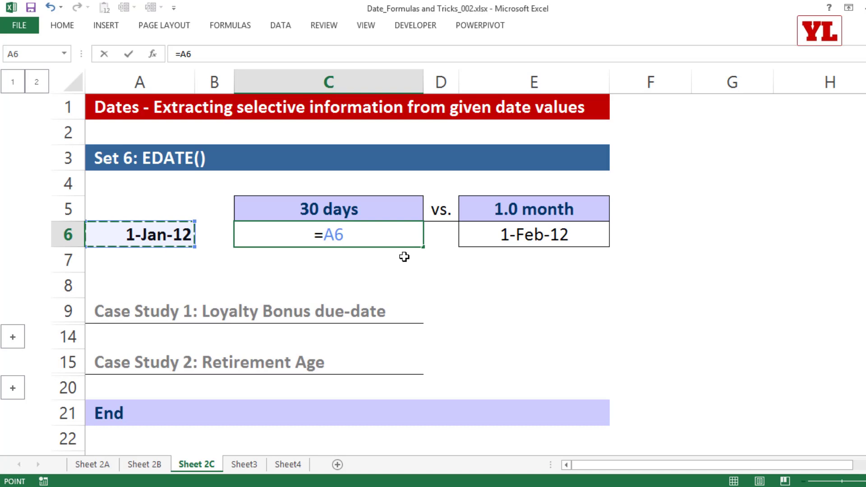
{"action": "type", "text": "+30"}
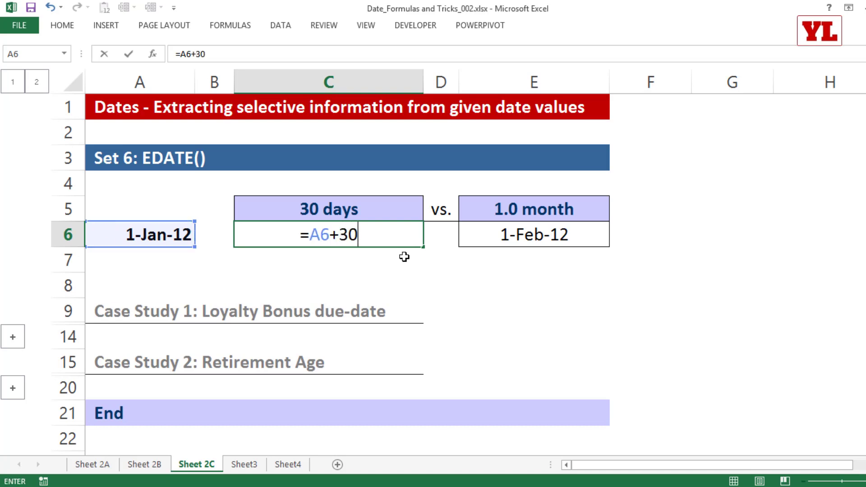
{"action": "key", "text": "Return"}
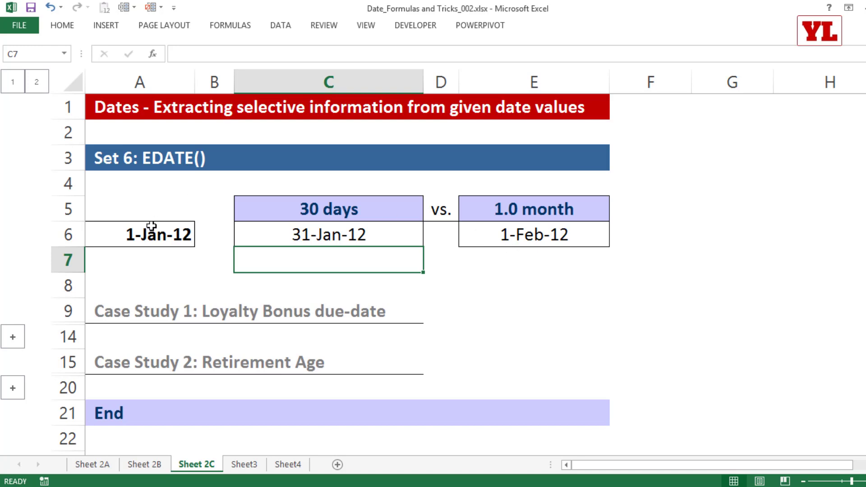
Change the start date in A6 to 2/14/2012.
{"action": "left_click", "coordinate": [145, 237]}
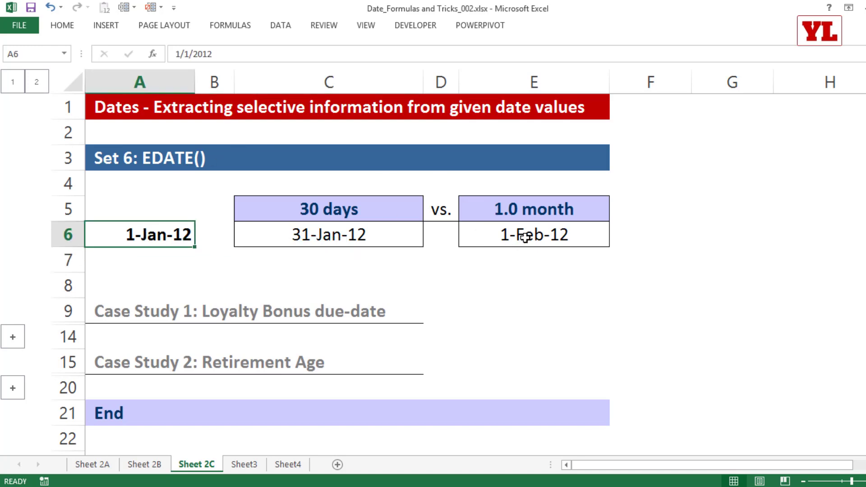
{"action": "double_click", "coordinate": [158, 234]}
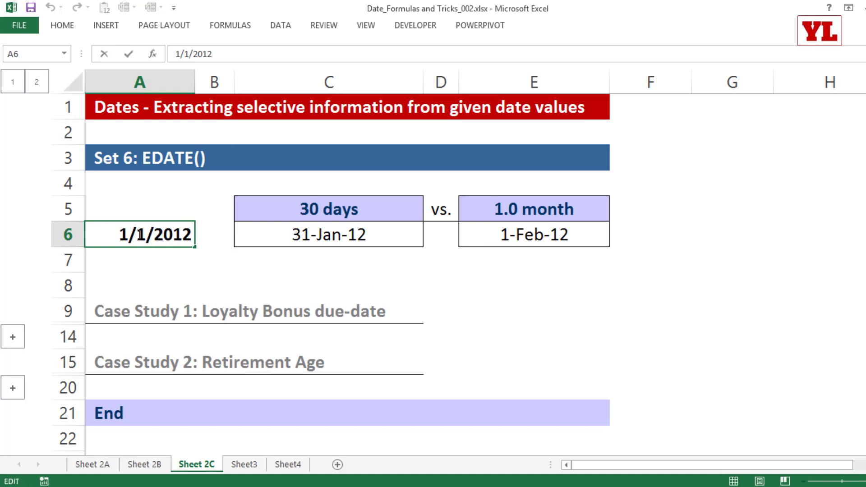
{"action": "left_click_drag", "start_coordinate": [129, 233], "coordinate": [110, 231]}
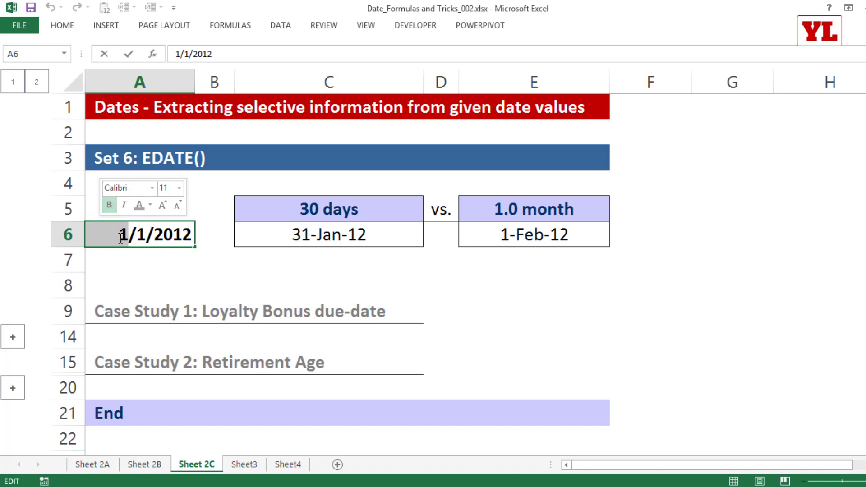
{"action": "type", "text": "2"}
{"action": "left_click", "coordinate": [142, 230]}
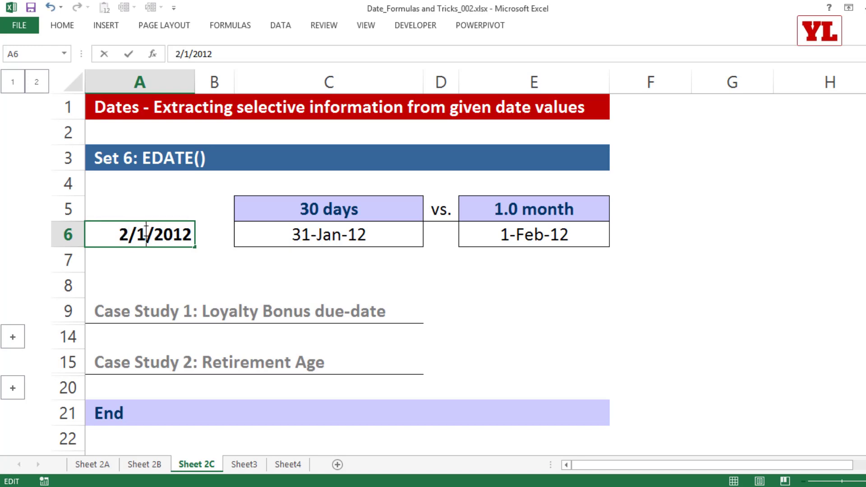
{"action": "type", "text": "4"}
{"action": "left_click", "coordinate": [186, 277]}
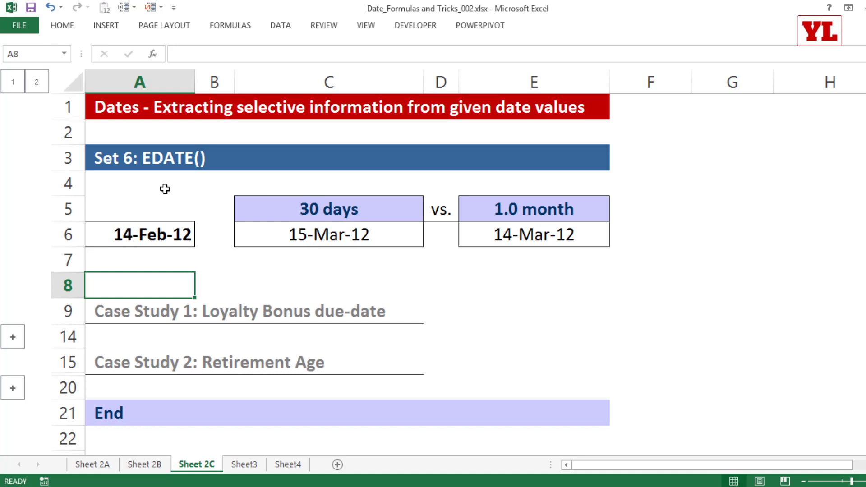
Clear the 1.0 month result in E6 and enter =EDATE(A6,1) there.
{"action": "left_click", "coordinate": [560, 236]}
{"action": "key", "text": "BackSpace"}
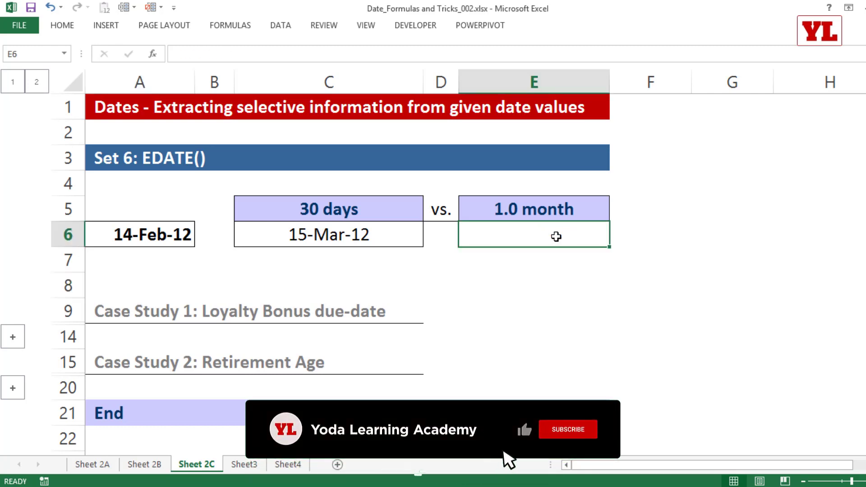
{"action": "type", "text": "=ed"}
{"action": "key", "text": "Tab"}
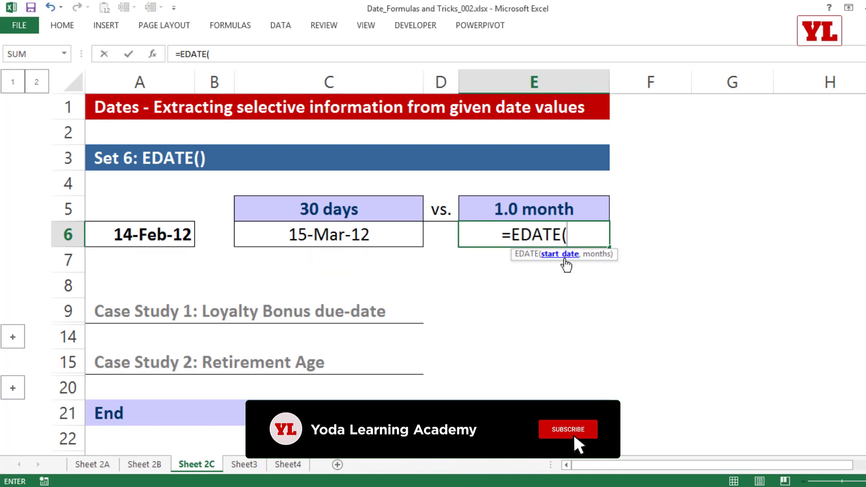
{"action": "left_click", "coordinate": [138, 230]}
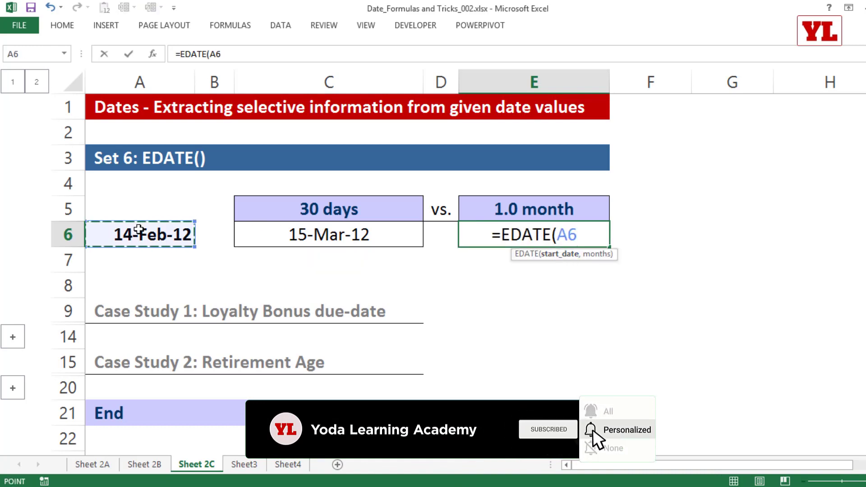
{"action": "type", "text": ","}
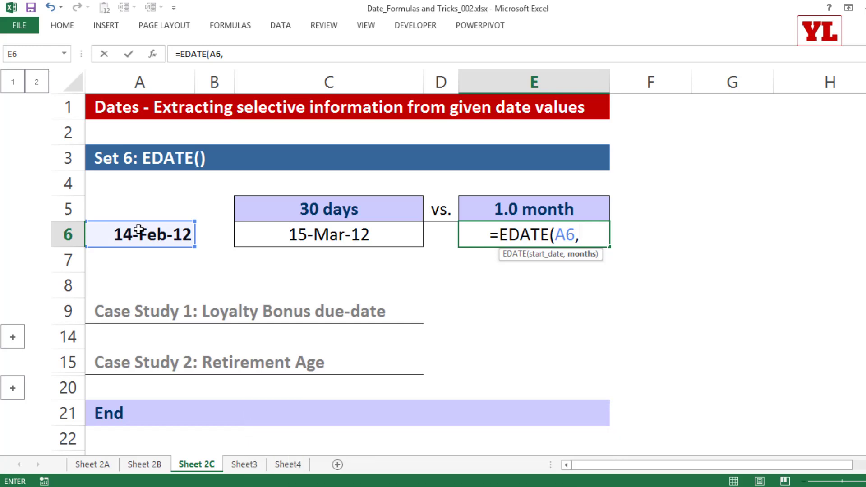
{"action": "type", "text": "1)"}
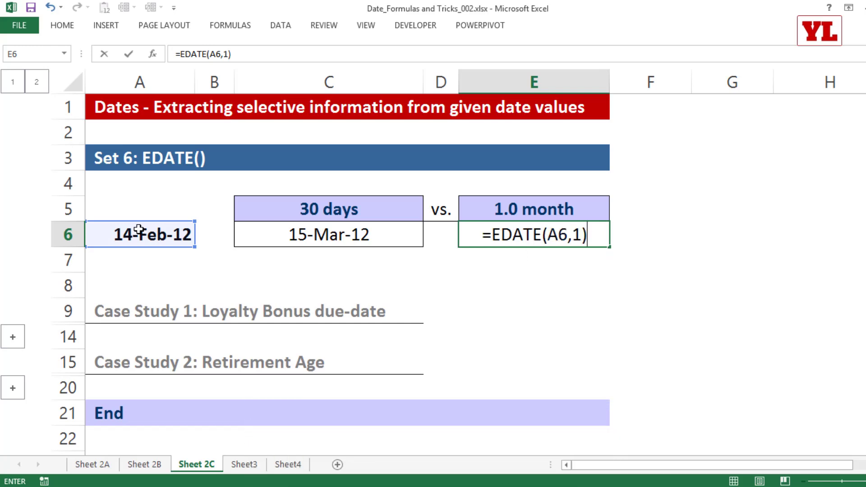
{"action": "key", "text": "Return"}
{"action": "left_click", "coordinate": [140, 230]}
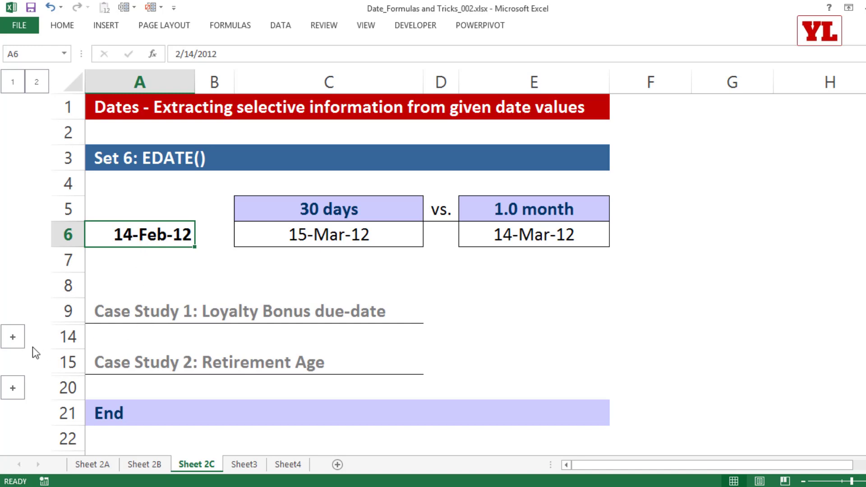
Expand the grouped rows of Case Study 1: Loyalty Bonus due-date and select the first Date of Join.
{"action": "left_click", "coordinate": [15, 340]}
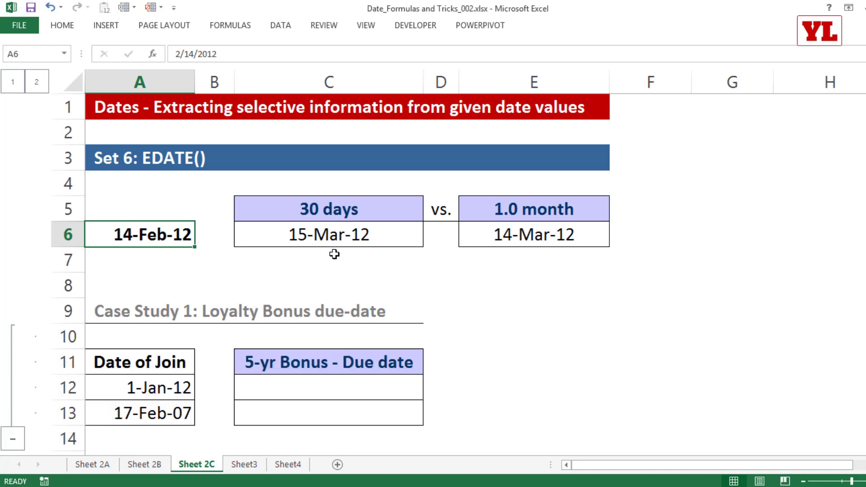
{"action": "scroll", "coordinate": [332, 253], "scroll_direction": "down", "scroll_amount": 2}
{"action": "left_click", "coordinate": [167, 229]}
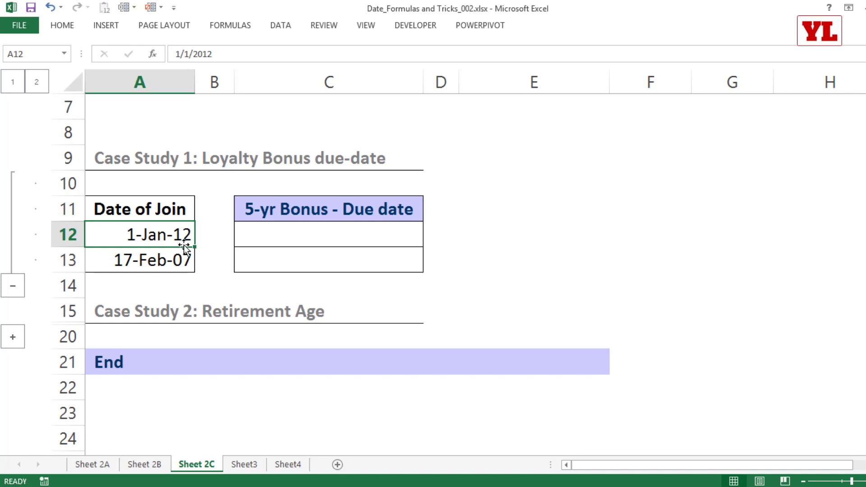
Try calculating the first 5-yr bonus due date in C12 with =A12+(365*5).
{"action": "left_click", "coordinate": [369, 233]}
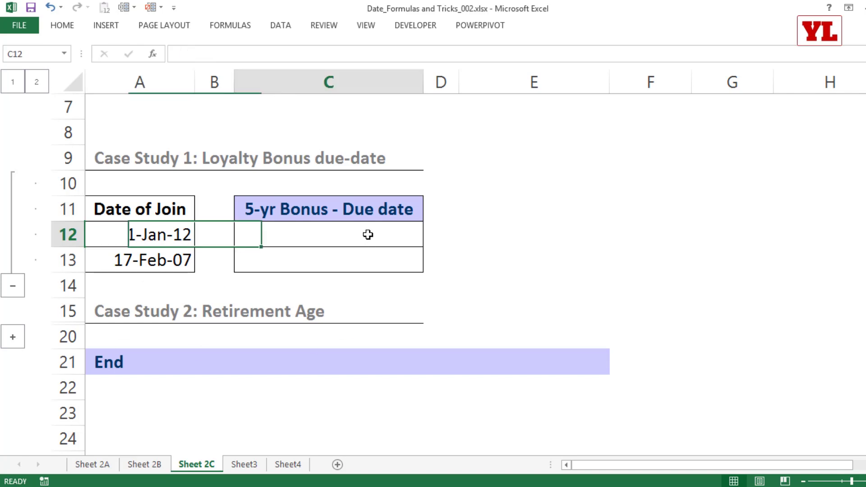
{"action": "type", "text": "="}
{"action": "key", "text": "Left"}
{"action": "key", "text": "Left"}
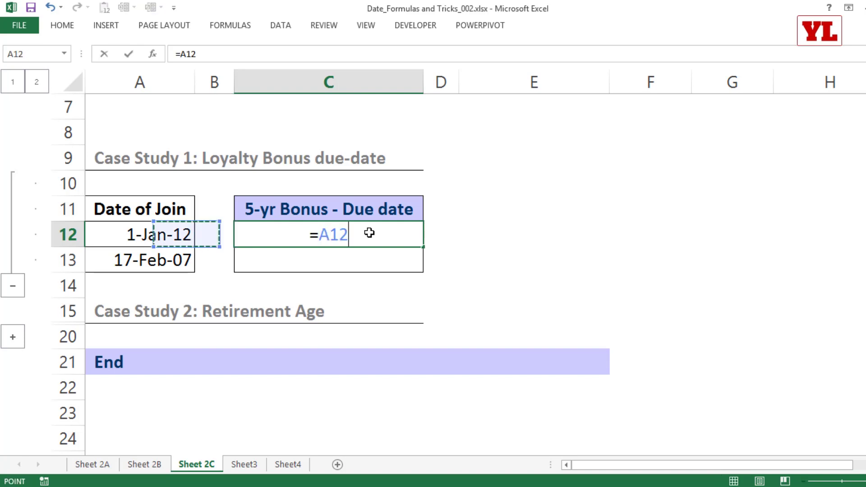
{"action": "type", "text": "+"}
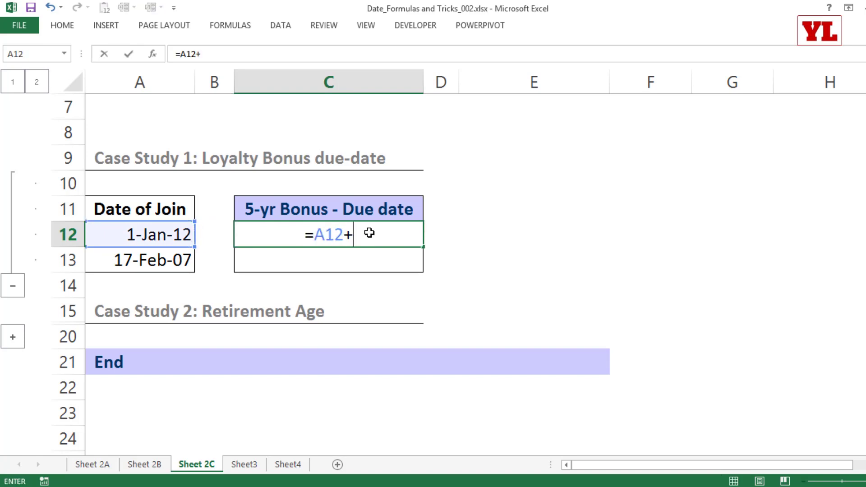
{"action": "type", "text": "(365*"}
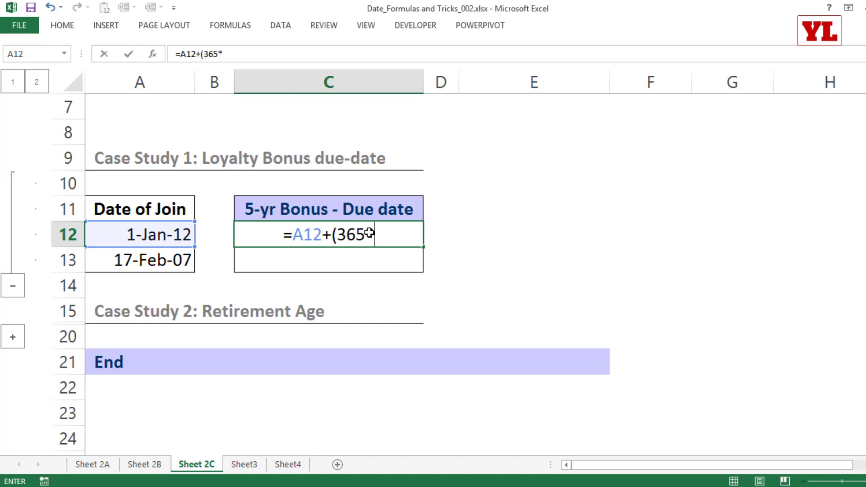
{"action": "type", "text": "5)"}
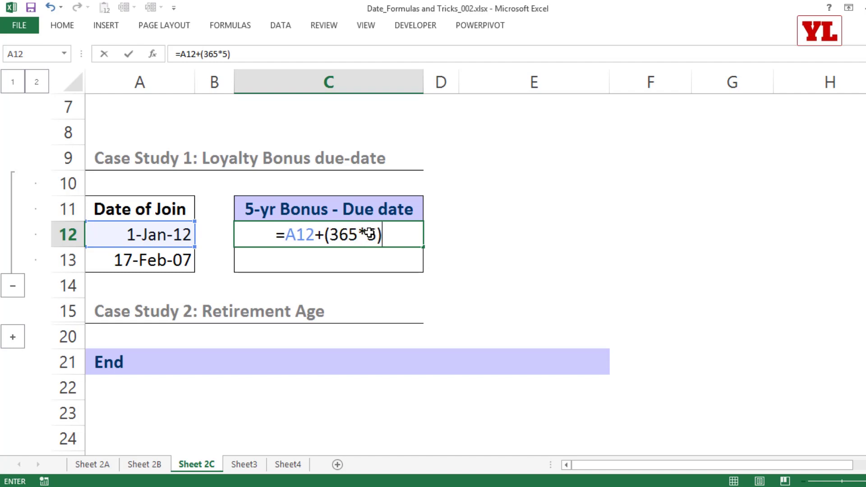
{"action": "key", "text": "Return"}
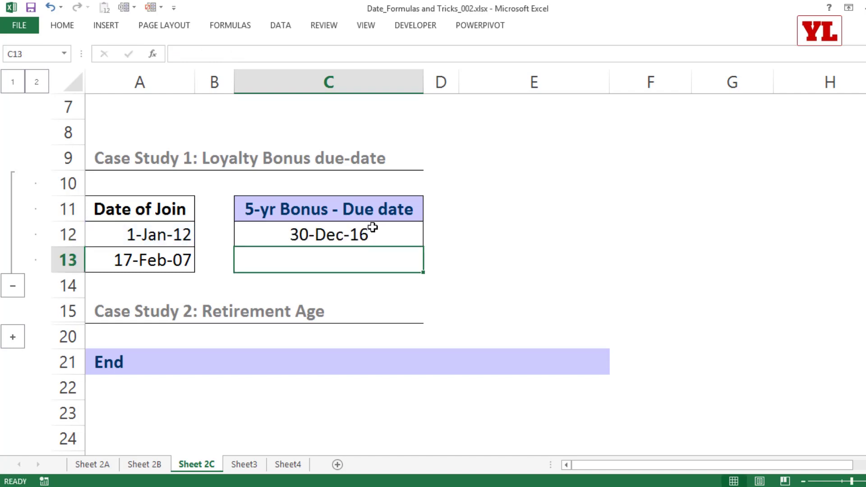
Replace the first 5-yr bonus due date formula in C12 with =EDATE(A12,5*12) and fill it down to C13.
{"action": "double_click", "coordinate": [369, 233]}
{"action": "left_click_drag", "start_coordinate": [329, 233], "coordinate": [358, 234]}
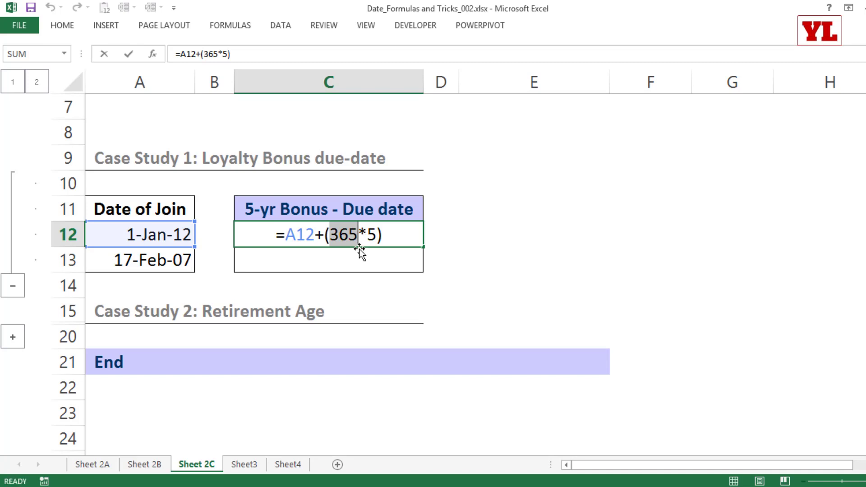
{"action": "key", "text": "Escape"}
{"action": "type", "text": "=eda"}
{"action": "key", "text": "Tab"}
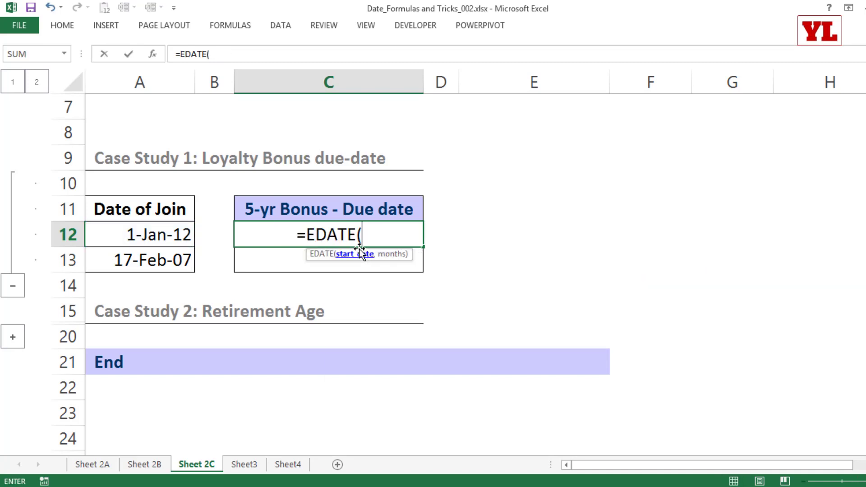
{"action": "left_click", "coordinate": [157, 231]}
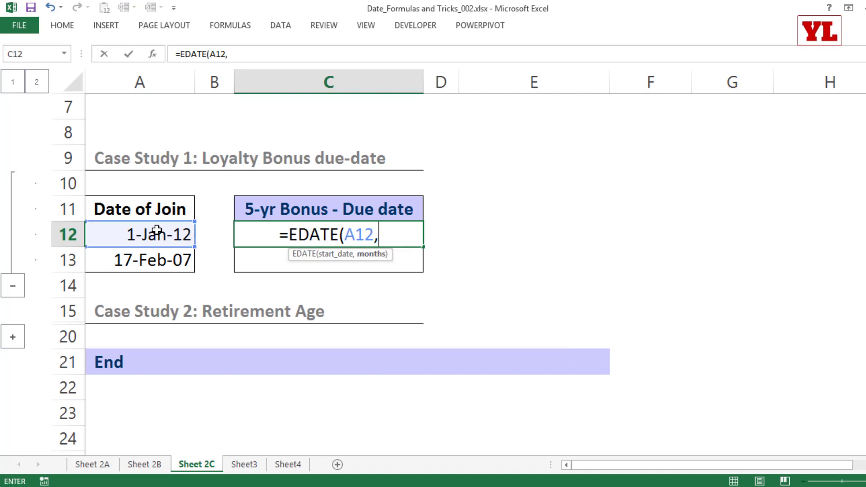
{"action": "type", "text": ",5*12)"}
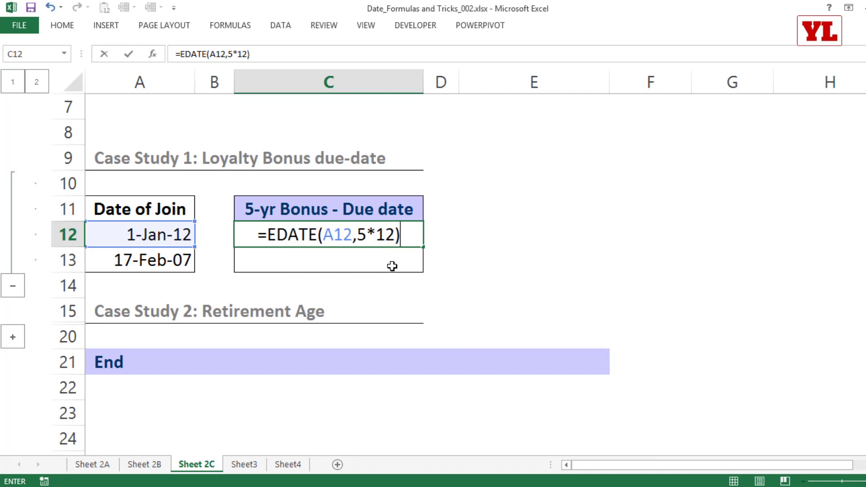
{"action": "double_click", "coordinate": [361, 234]}
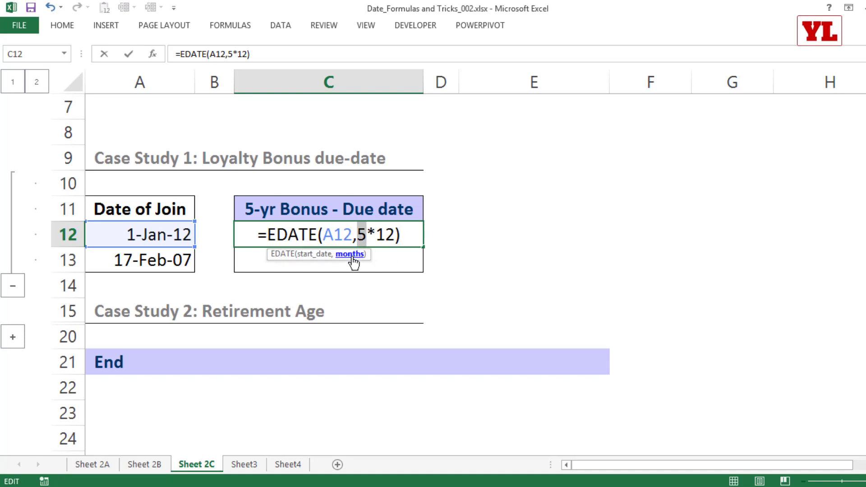
{"action": "key", "text": "Return"}
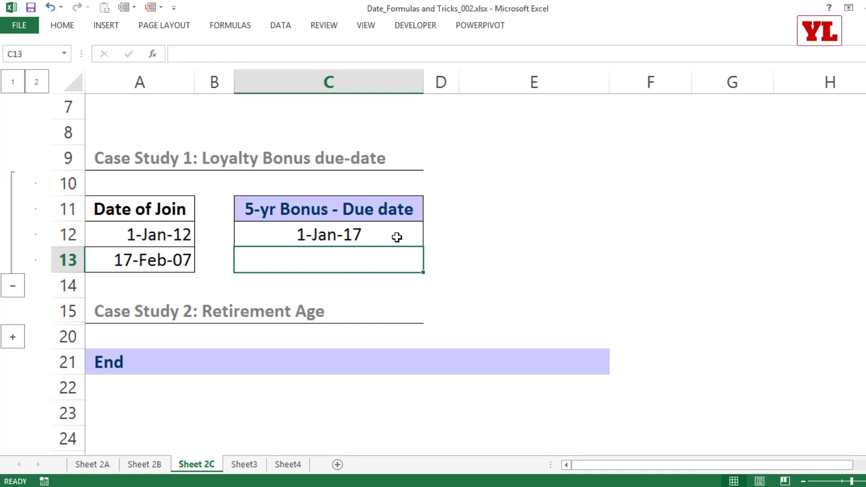
{"action": "left_click", "coordinate": [396, 238]}
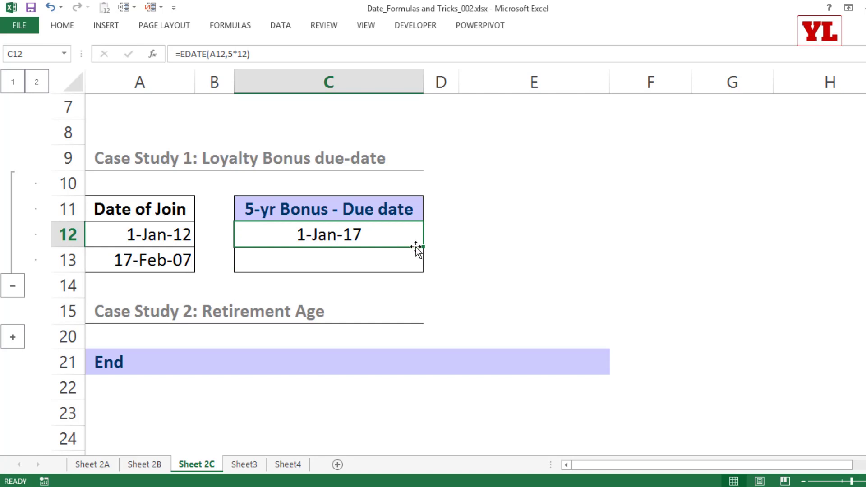
{"action": "left_click_drag", "start_coordinate": [419, 247], "coordinate": [421, 271]}
Expand the grouped rows of Case Study 2: Retirement Age and select the first Date of Birth.
{"action": "left_click", "coordinate": [12, 335]}
{"action": "scroll", "coordinate": [13, 334], "scroll_direction": "down", "scroll_amount": 3}
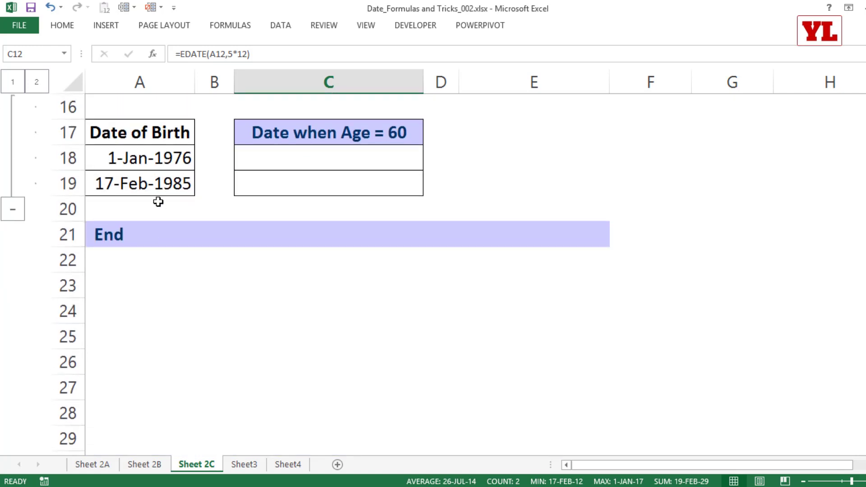
{"action": "left_click", "coordinate": [150, 160]}
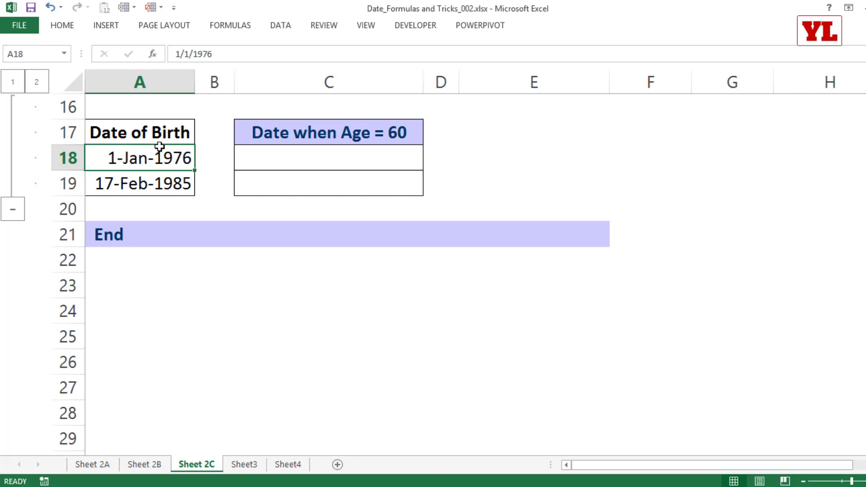
Calculate the first date when age equals 60 in C18 with =EDATE(A18,60*12).
{"action": "left_click", "coordinate": [337, 160]}
{"action": "type", "text": "=E"}
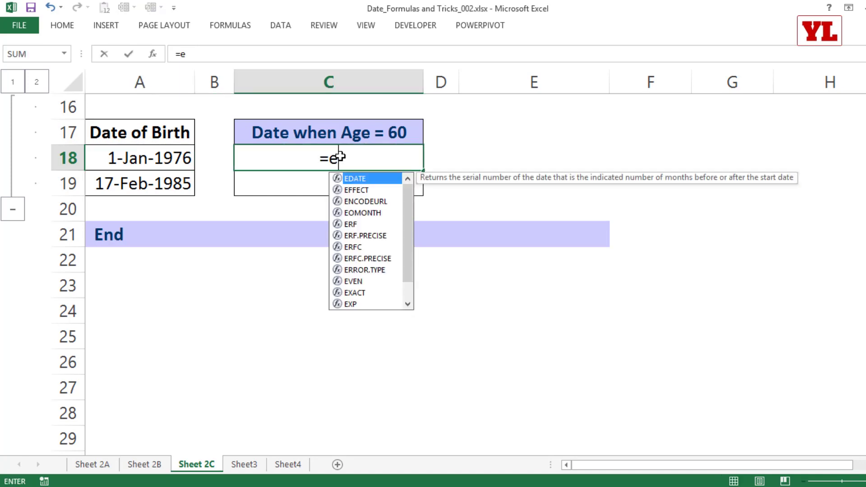
{"action": "key", "text": "Tab"}
{"action": "left_click", "coordinate": [148, 157]}
{"action": "type", "text": ","}
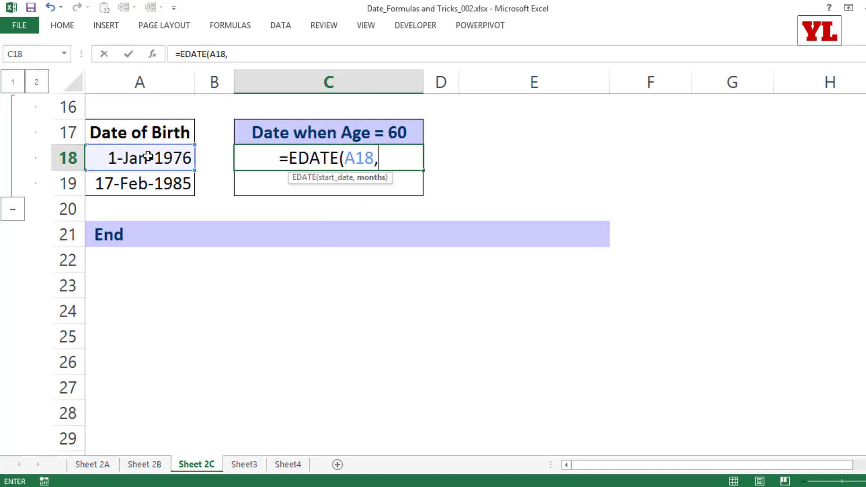
{"action": "type", "text": "60"}
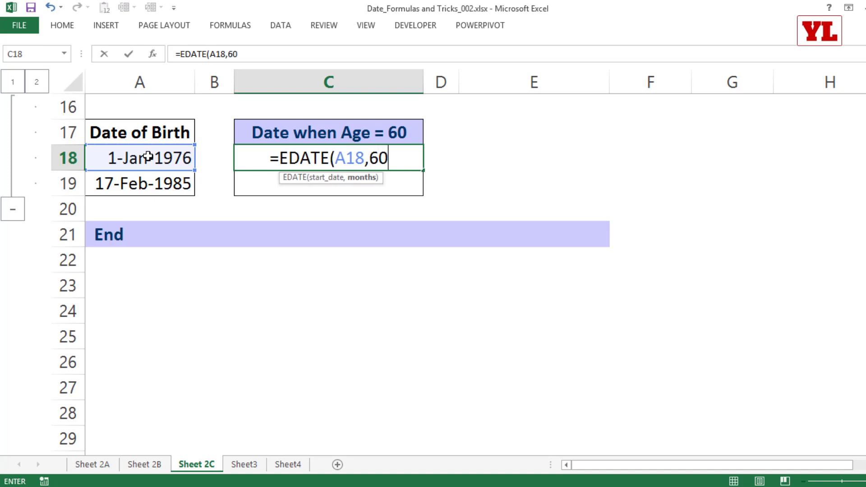
{"action": "type", "text": "*12)"}
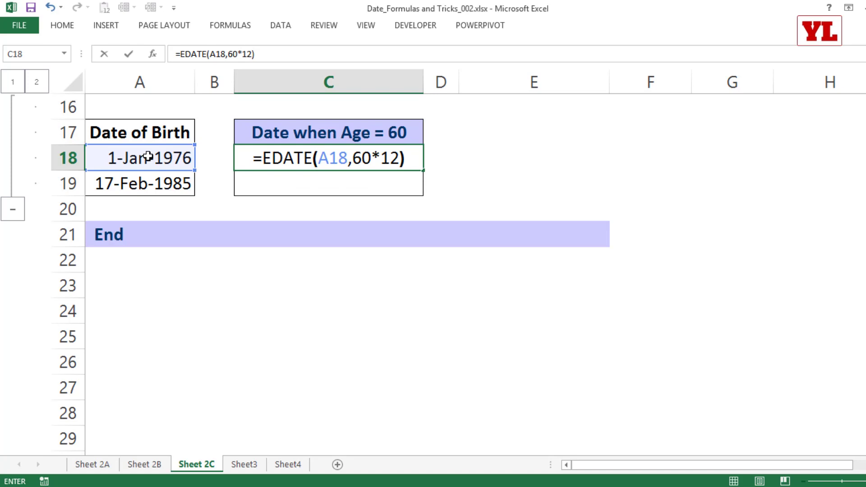
{"action": "key", "text": "Return"}
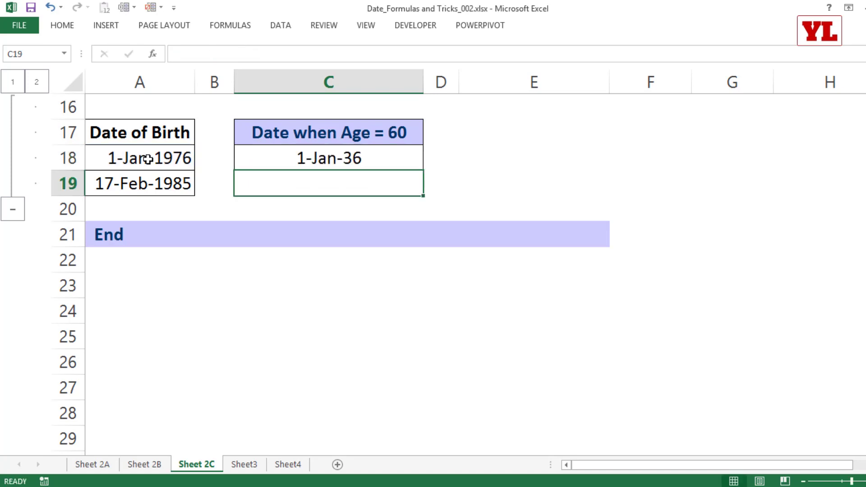
Paste only the formats of A18 onto C18 with Paste Special, and fill C18 down to C19.
{"action": "left_click", "coordinate": [344, 163]}
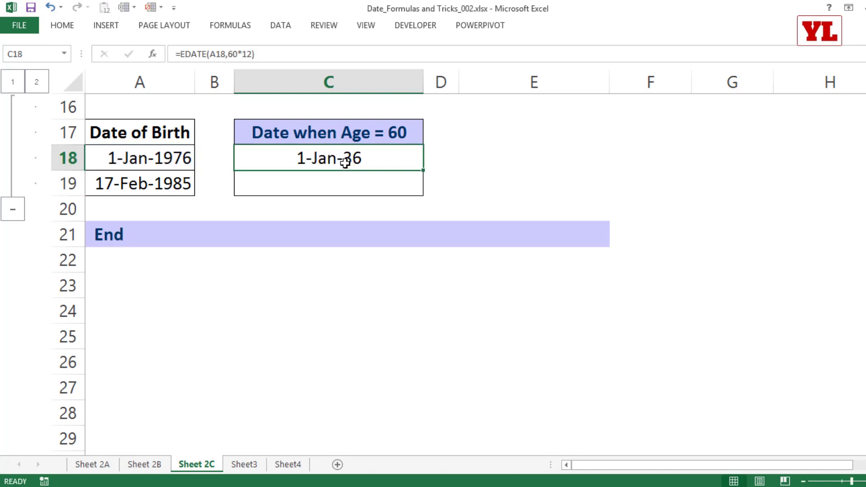
{"action": "left_click", "coordinate": [156, 159]}
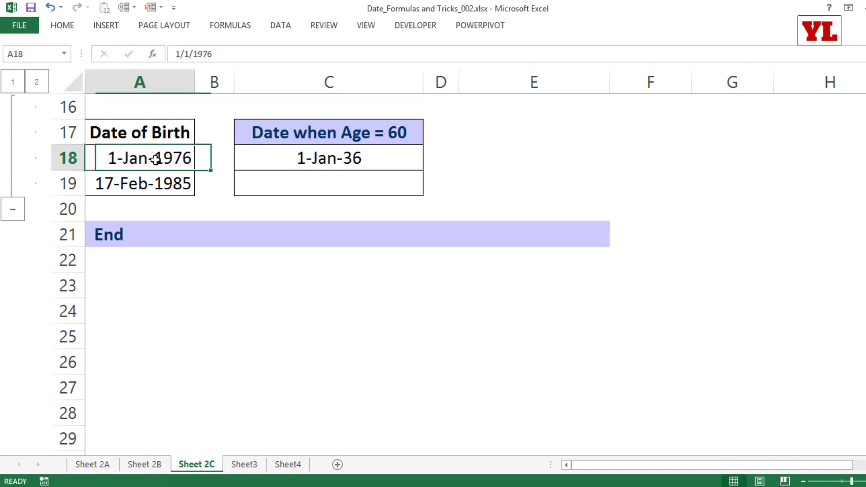
{"action": "key", "text": "ctrl+c"}
{"action": "left_click", "coordinate": [286, 157]}
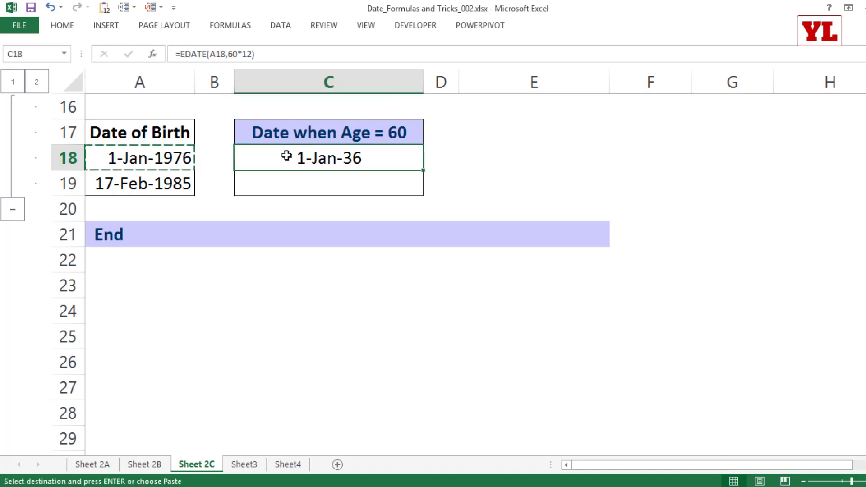
{"action": "right_click", "coordinate": [287, 155]}
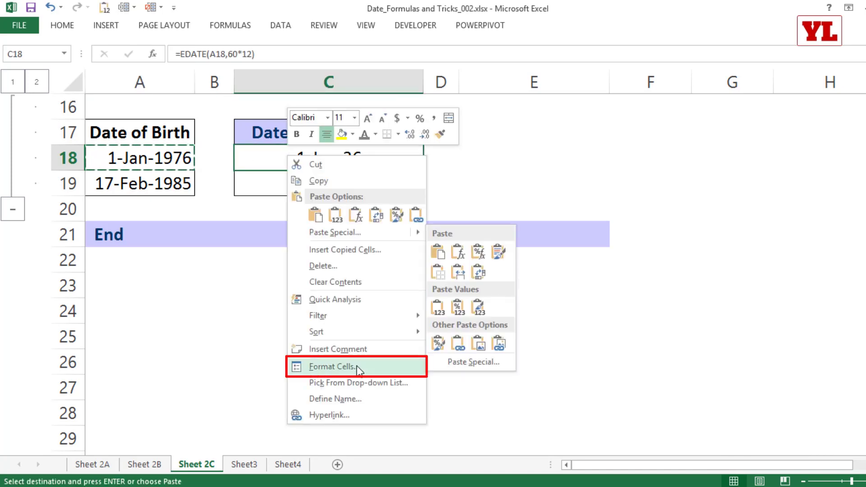
{"action": "left_click", "coordinate": [343, 232]}
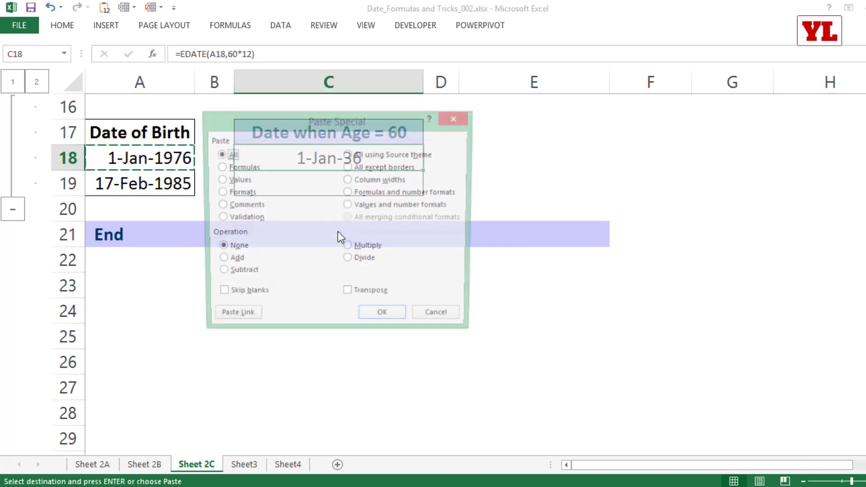
{"action": "left_click", "coordinate": [228, 194]}
{"action": "left_click", "coordinate": [384, 318]}
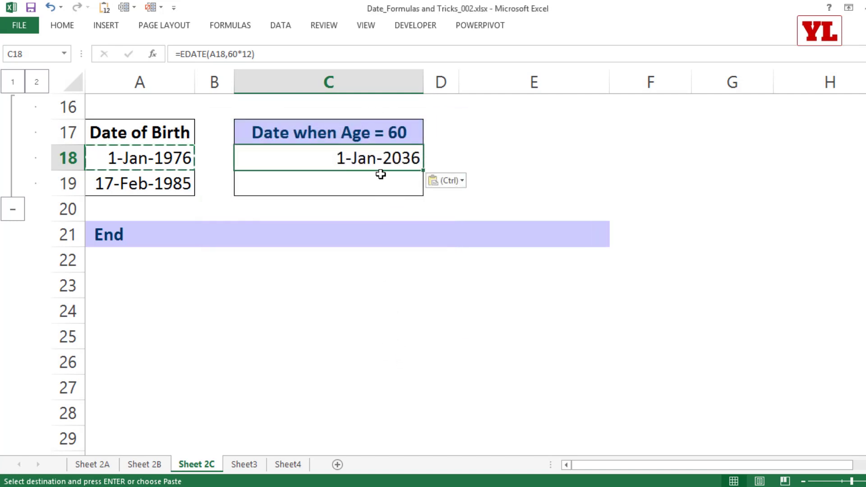
{"action": "left_click_drag", "start_coordinate": [419, 167], "coordinate": [424, 194]}
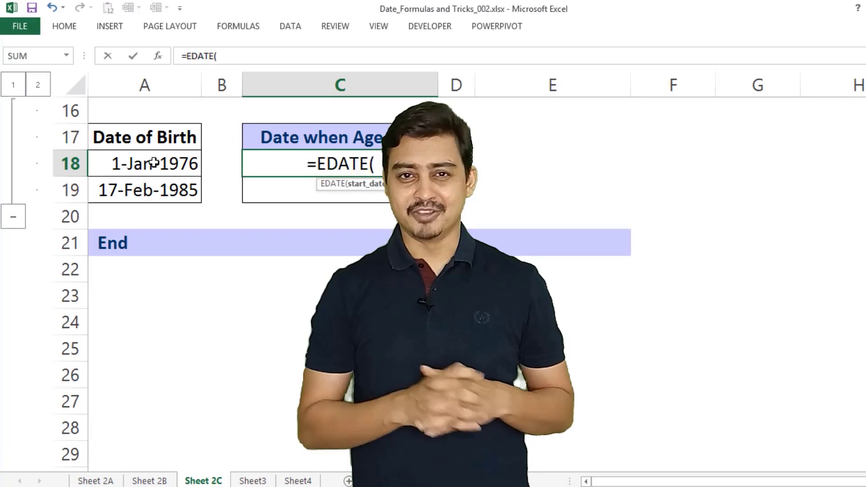
Complete the EDATE formula in C18 with A18 as the start date and 60*12 as the months.
{"action": "left_click", "coordinate": [154, 162]}
{"action": "type", "text": ","}
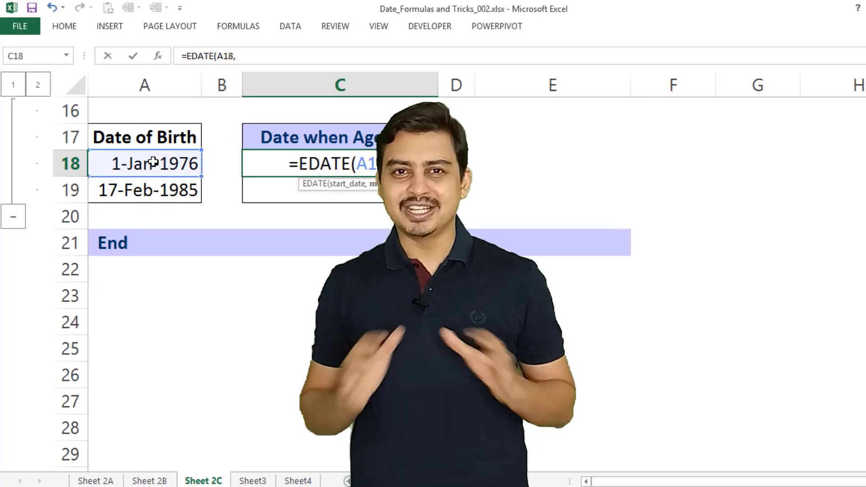
{"action": "type", "text": "60*12)"}
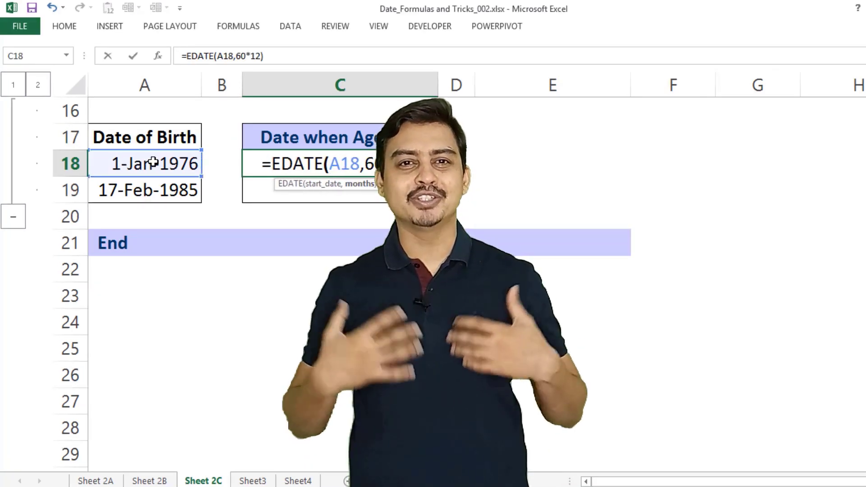
{"action": "key", "text": "Return"}
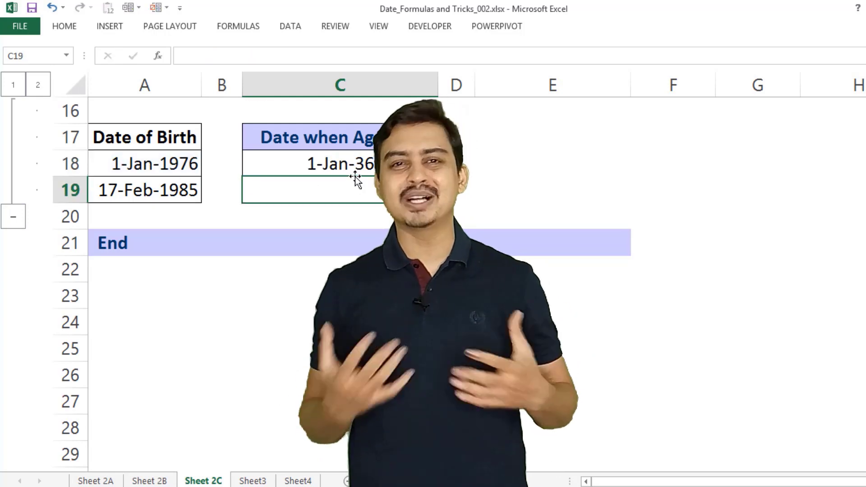
Copy the first Date of Birth cell's formatting to C18 using Paste Special Formats, and extend C18 to C19.
{"action": "left_click", "coordinate": [356, 169]}
{"action": "left_click", "coordinate": [166, 163]}
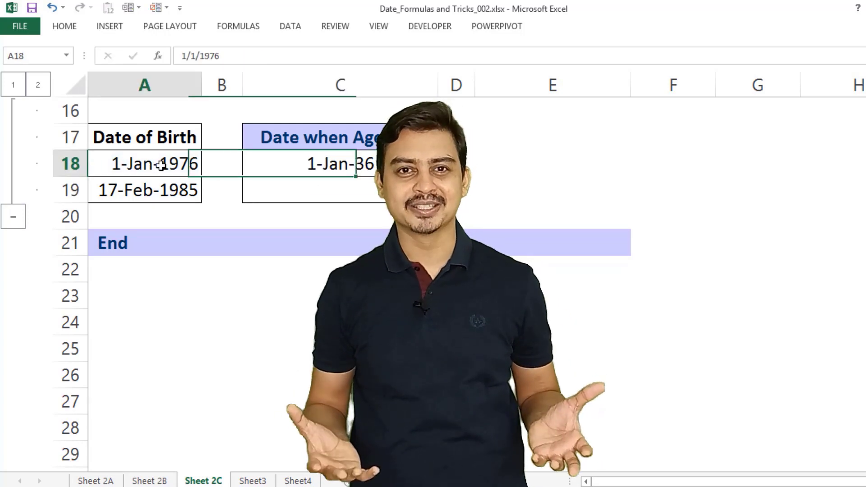
{"action": "key", "text": "ctrl+c"}
{"action": "right_click", "coordinate": [296, 161]}
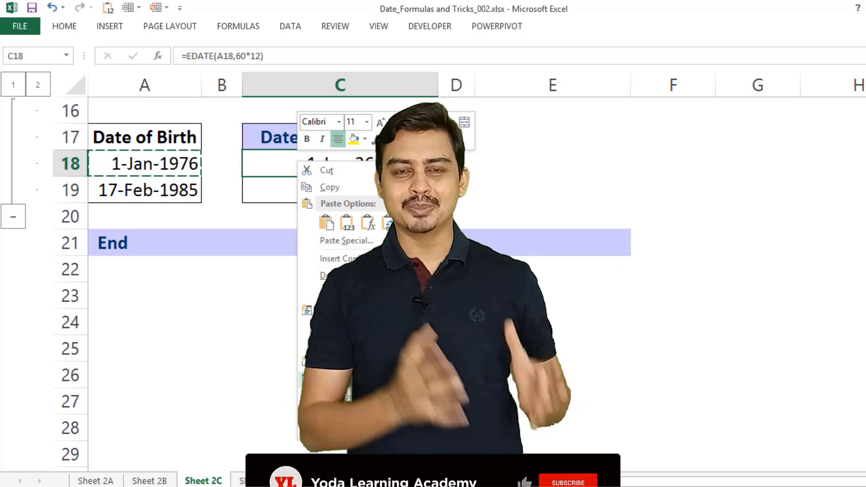
{"action": "left_click", "coordinate": [347, 241]}
{"action": "left_click", "coordinate": [242, 202]}
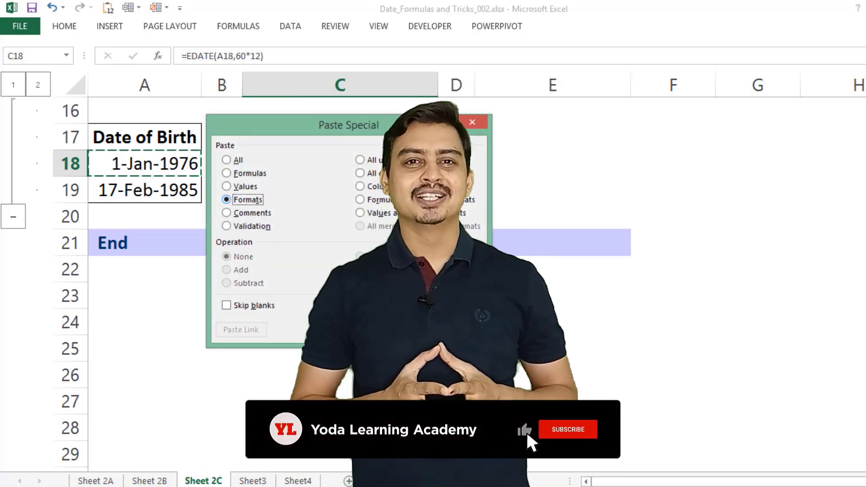
{"action": "key", "text": "Return"}
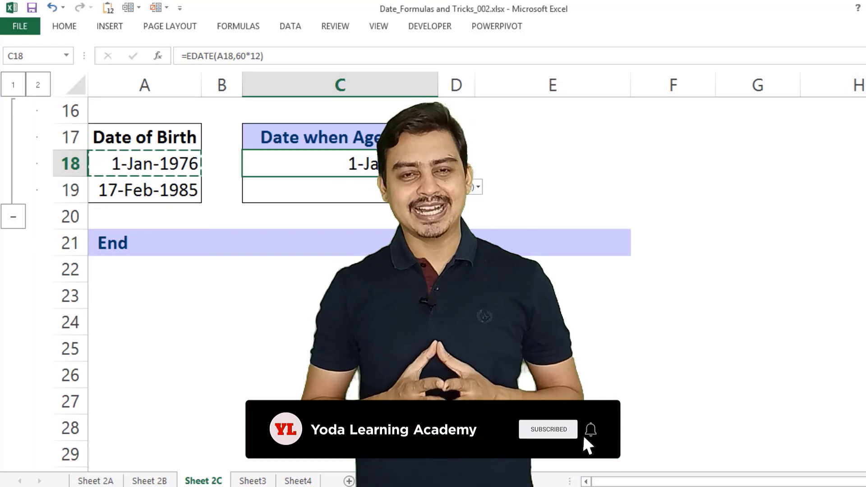
{"action": "left_click_drag", "start_coordinate": [437, 176], "coordinate": [437, 195]}
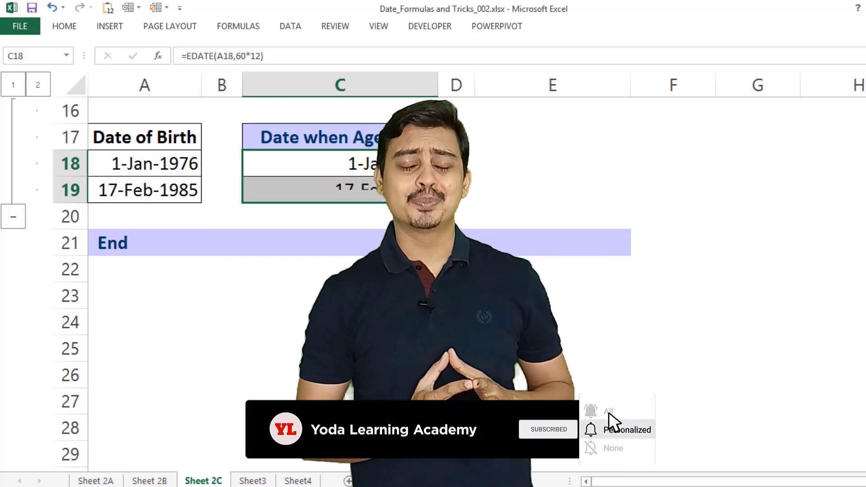